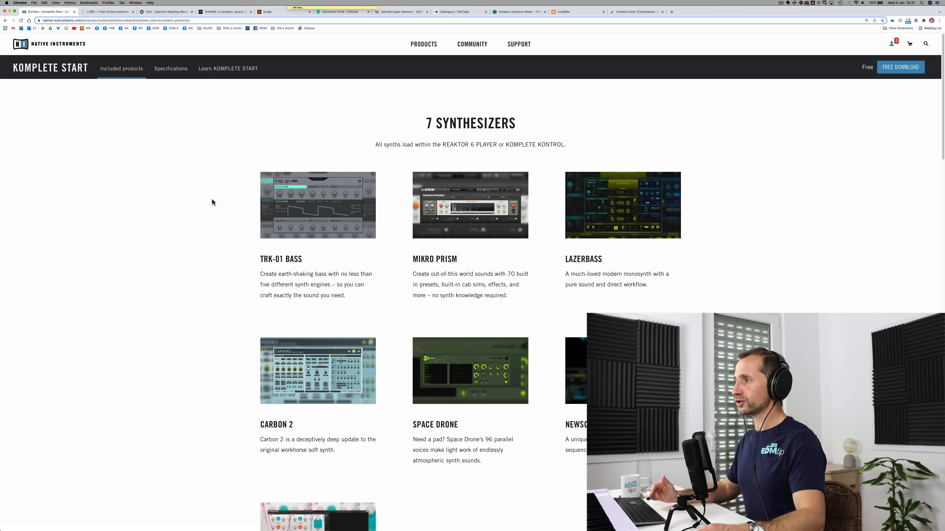
Look through the synthesizers, sampled instruments and effects included in Komplete Start
scroll(210, 203, down, 1)
scroll(210, 204, down, 10)
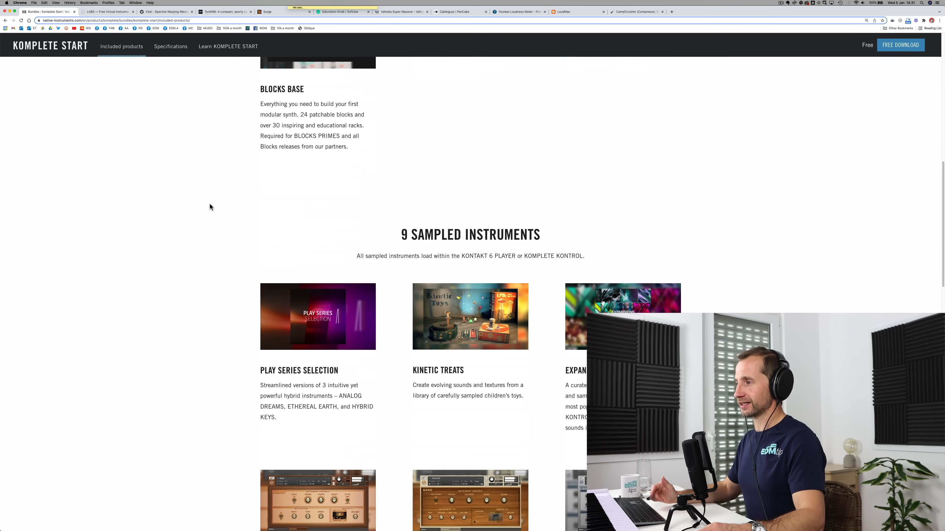
scroll(205, 215, down, 10)
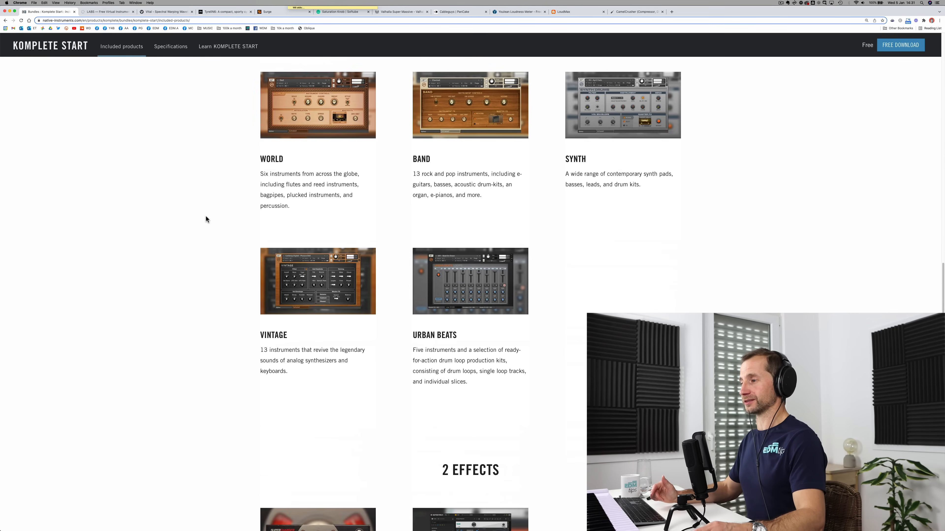
scroll(206, 216, down, 8)
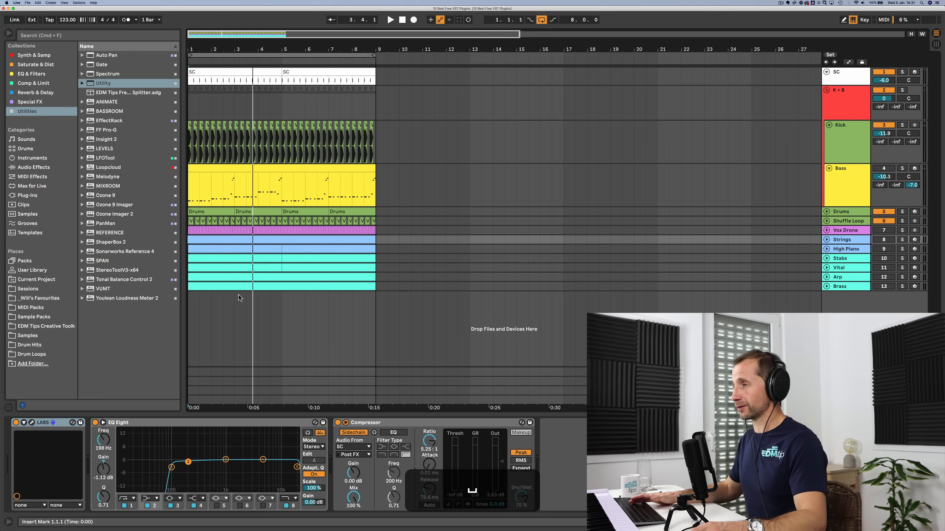
Play the arrangement and load the Dagger Blade preset in the TRK-01 Bass synth
key(space)
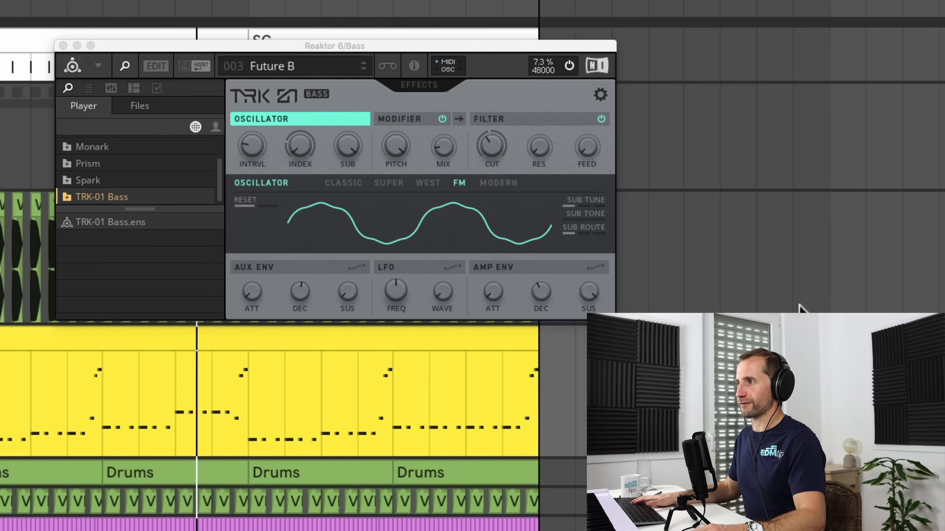
click(300, 66)
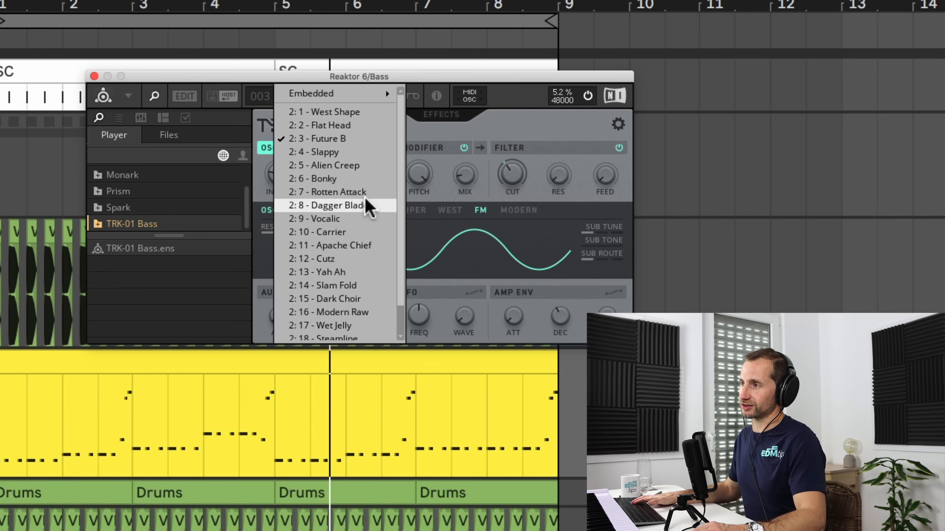
click(366, 208)
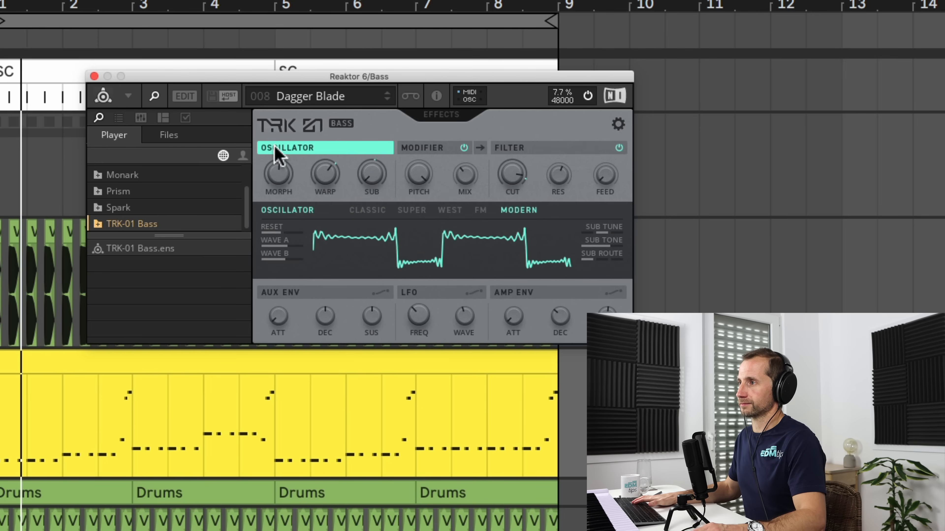
Audition the bass presets backward from Dagger Blade through Rotten Attack, Bonky and Slappy to Future B, and close the synth window
click(387, 93)
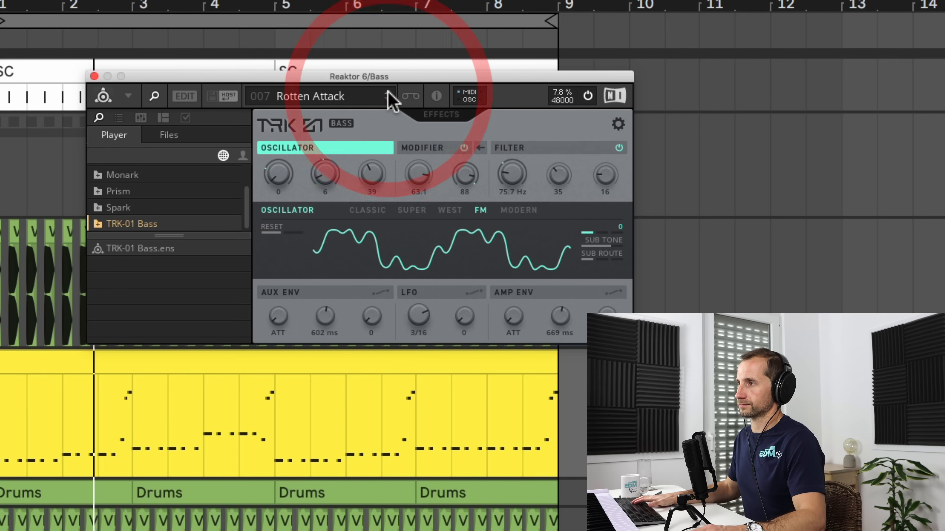
click(387, 93)
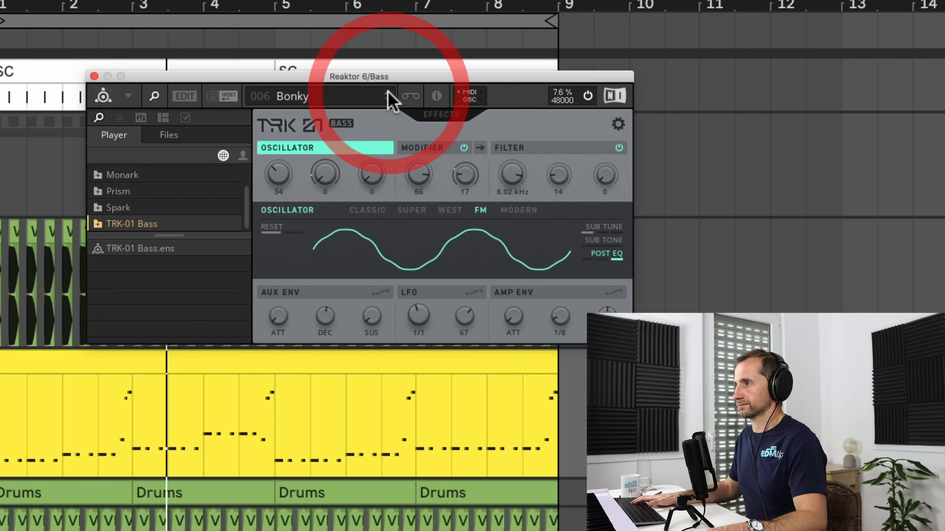
click(387, 93)
click(387, 92)
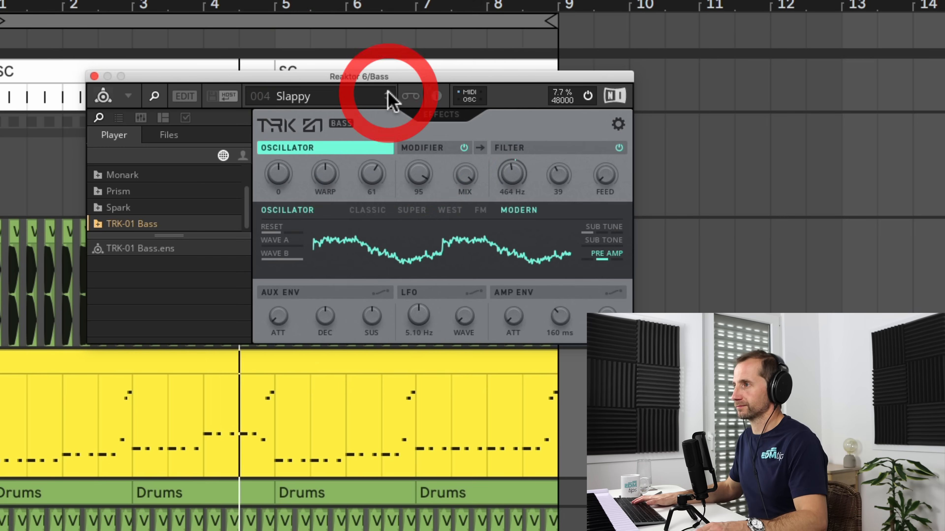
click(387, 92)
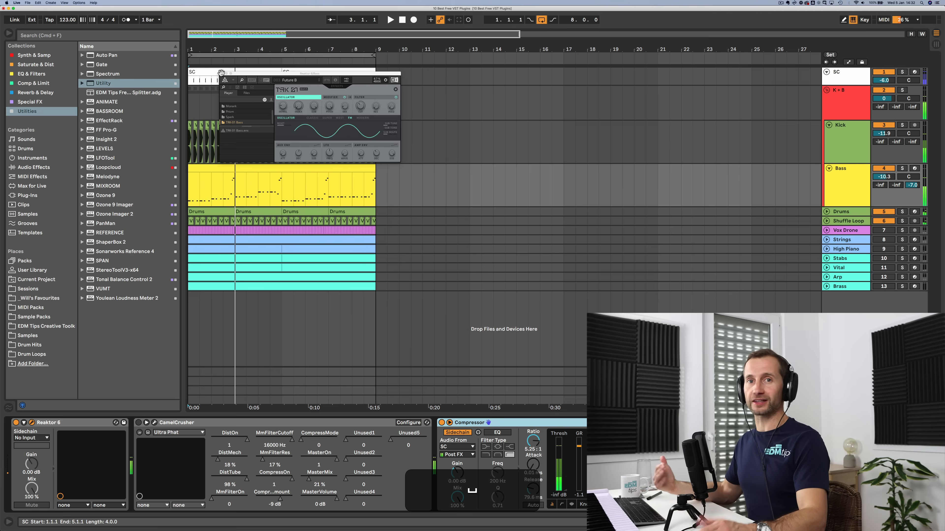
click(94, 76)
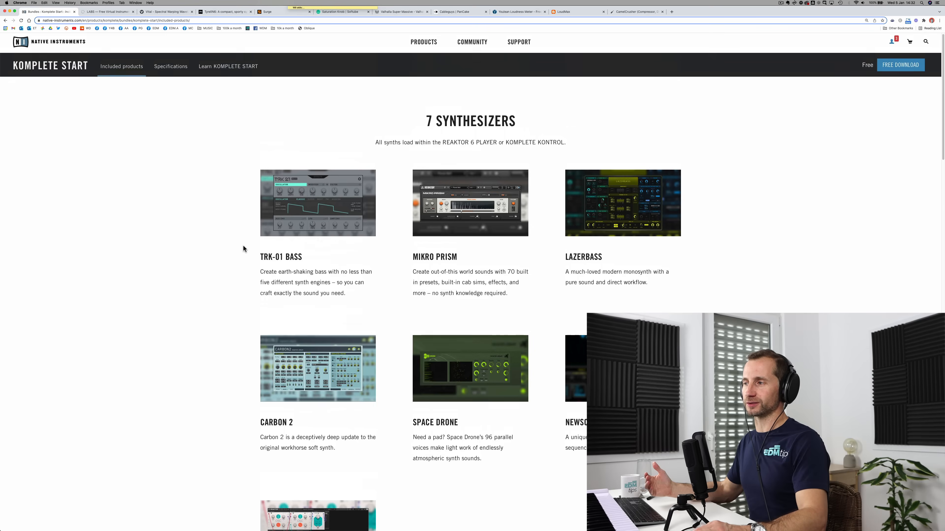
Glance over the Komplete Start product list again and bring up the introduction of the Spitfire Audio LABS page
scroll(243, 245, down, 10)
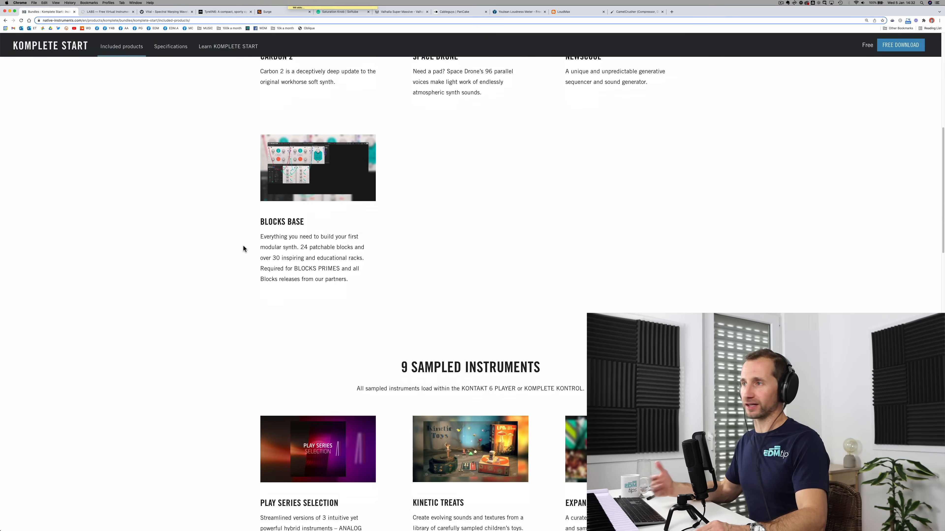
scroll(243, 244, up, 10)
click(107, 12)
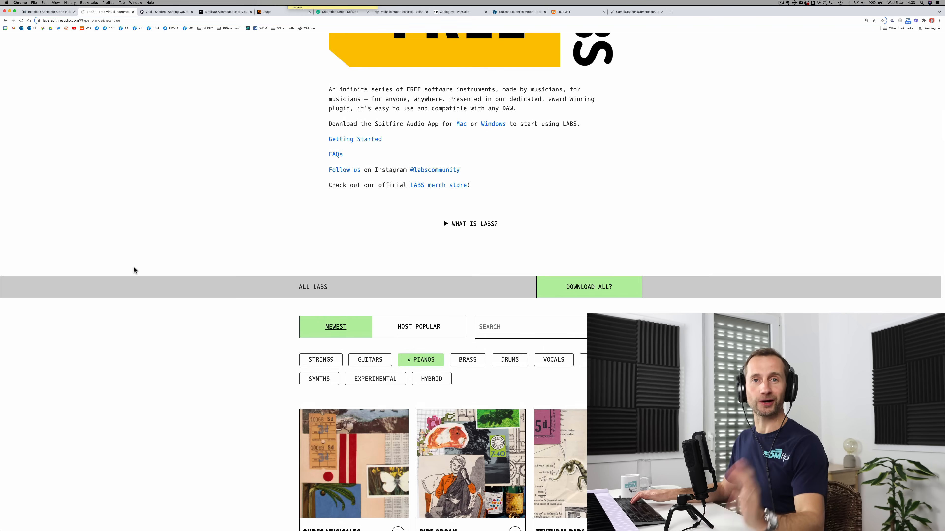
scroll(132, 257, up, 3)
scroll(132, 259, up, 3)
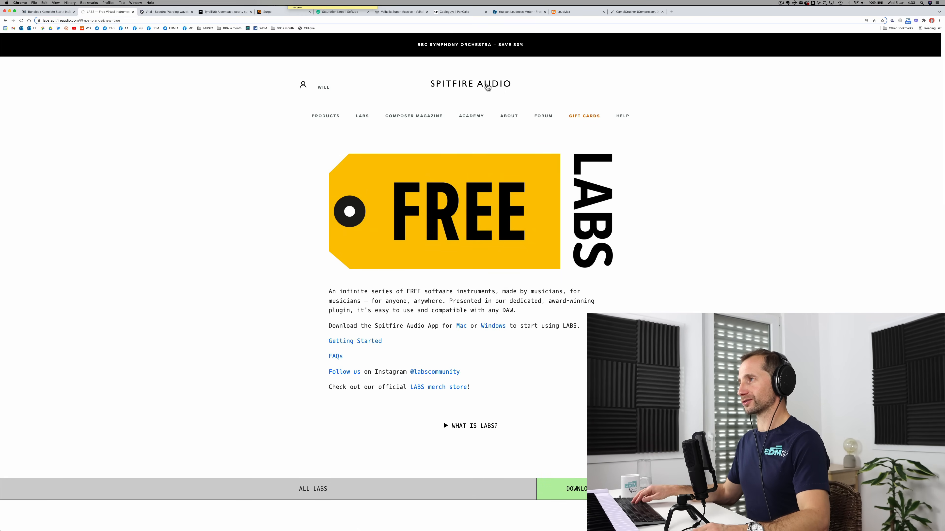
Browse the piano instruments in the LABS catalogue
scroll(241, 165, down, 12)
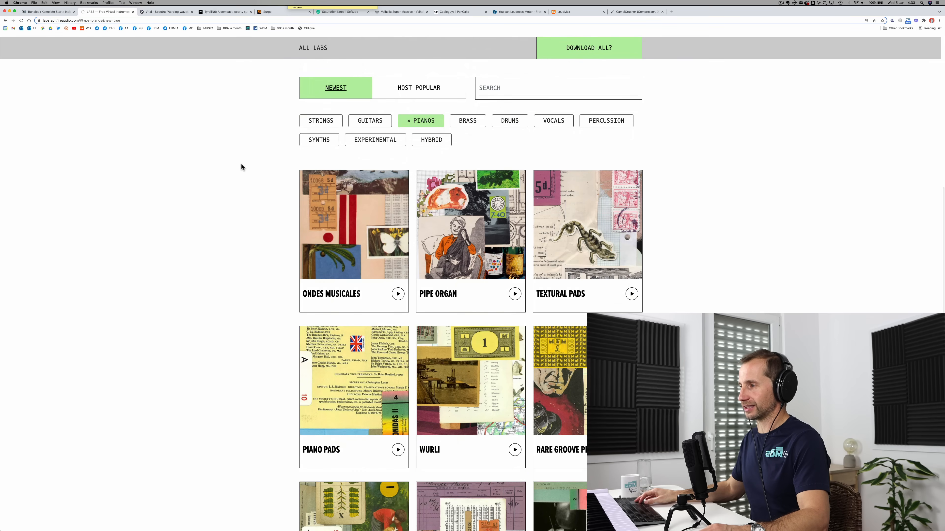
scroll(241, 167, down, 8)
scroll(242, 166, up, 7)
scroll(242, 165, up, 2)
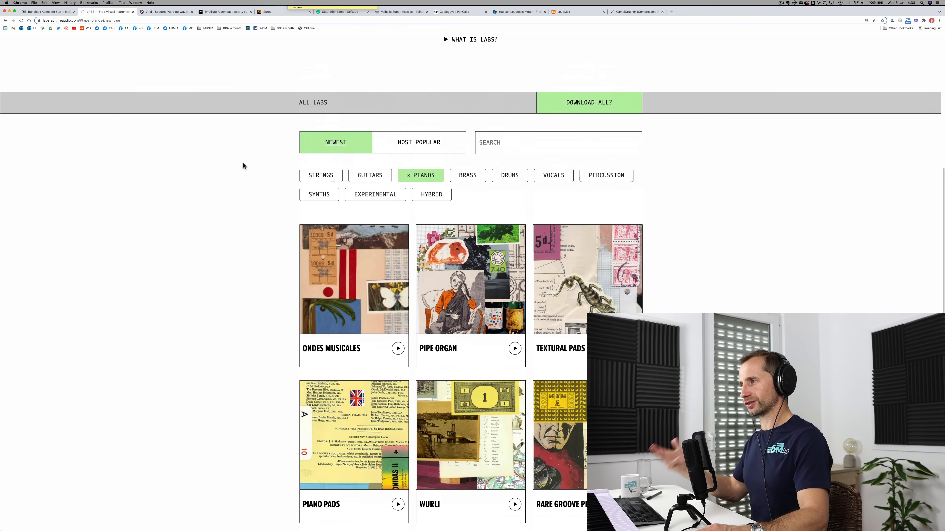
scroll(242, 165, up, 2)
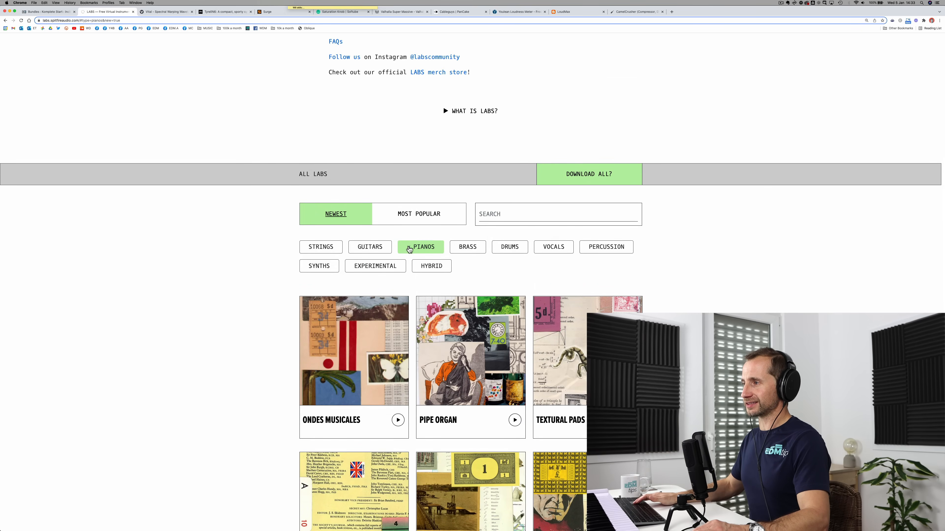
Remove the Pianos filter from the LABS catalogue and browse all the instruments
click(410, 247)
scroll(251, 252, down, 4)
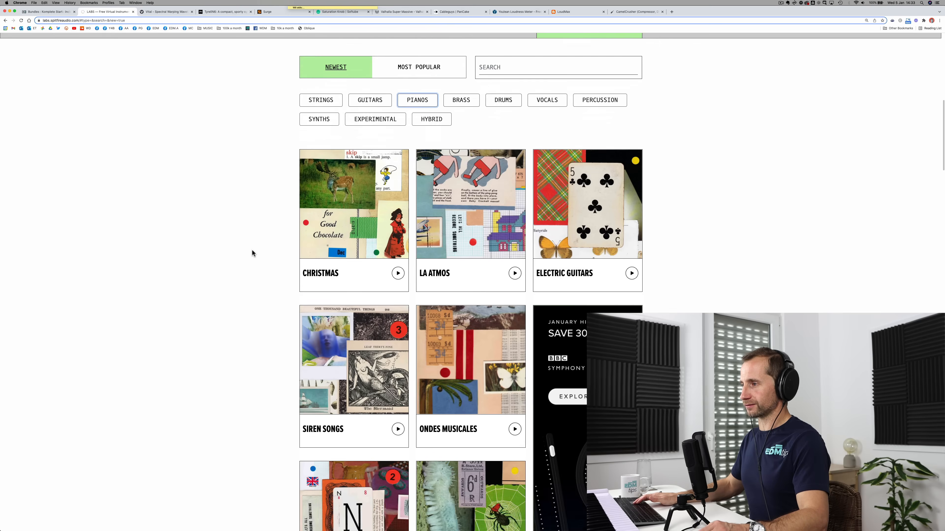
scroll(252, 250, down, 20)
scroll(252, 251, up, 20)
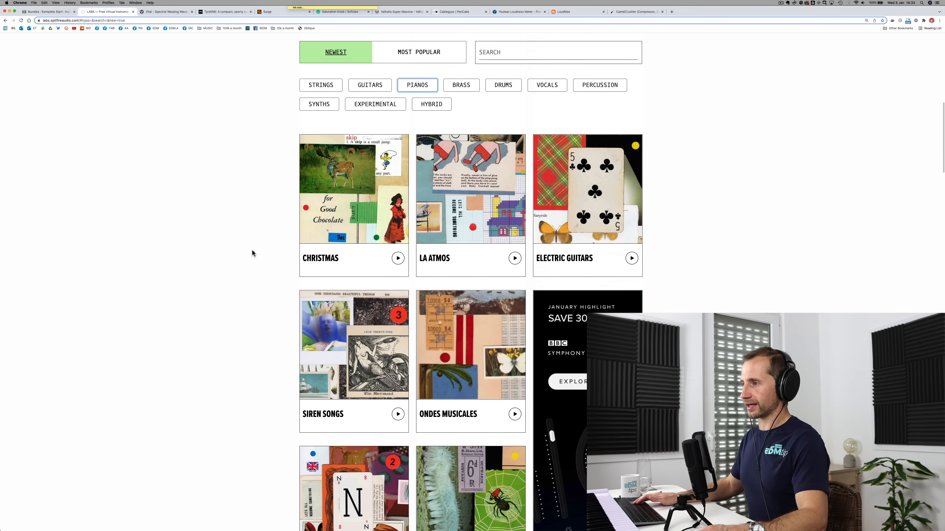
scroll(251, 253, up, 2)
scroll(477, 251, down, 3)
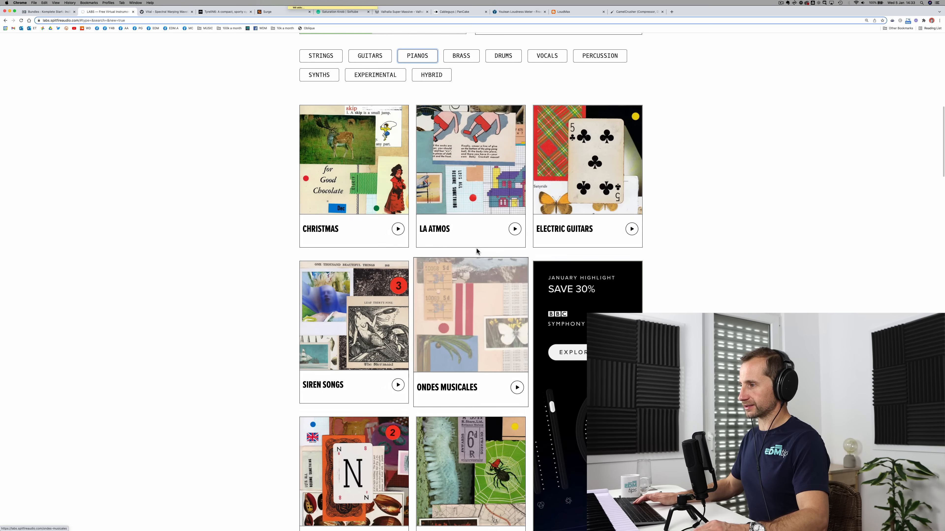
Listen to the audio previews of LA Atmos and Strings 2 in the LABS catalogue, stopping each one
click(515, 232)
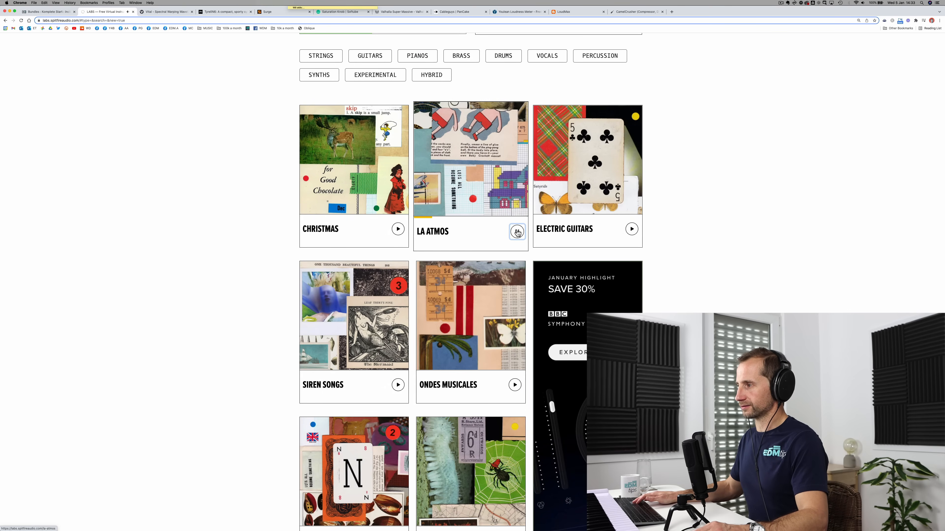
click(517, 231)
scroll(539, 261, down, 12)
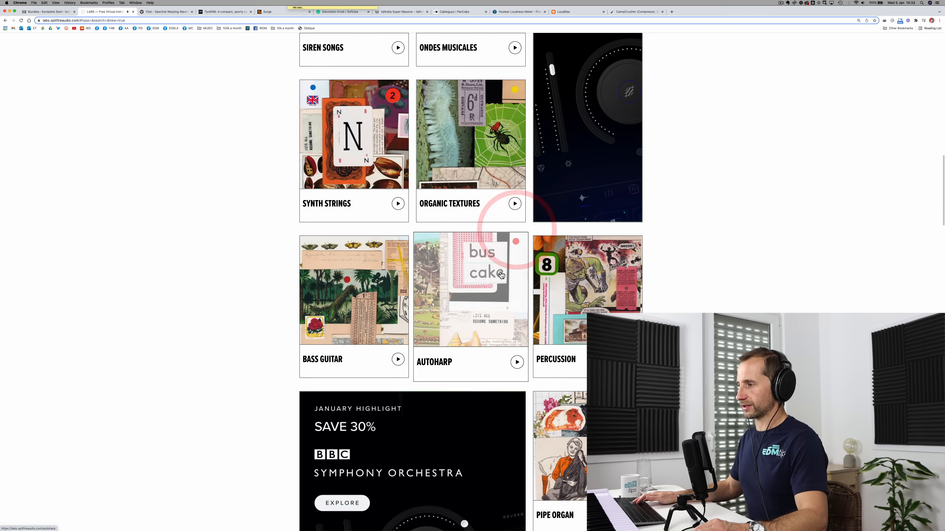
scroll(629, 261, down, 7)
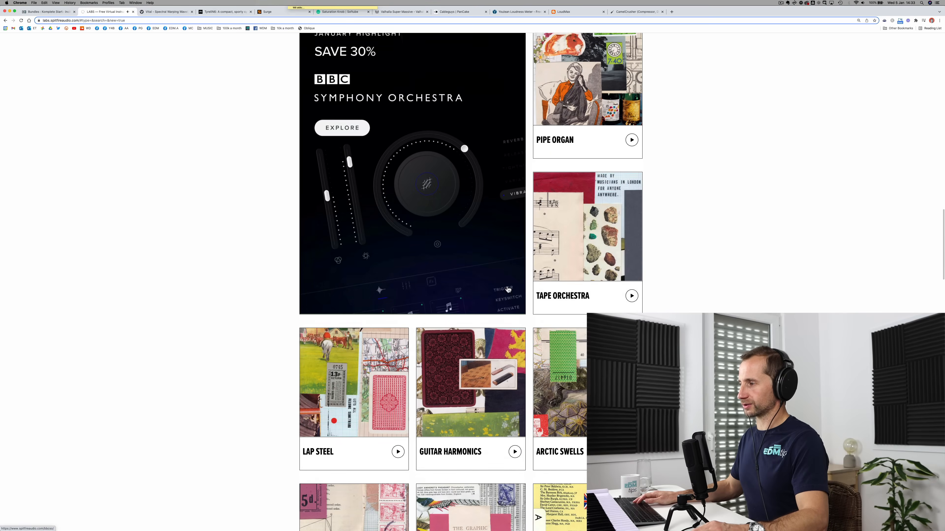
scroll(598, 281, down, 15)
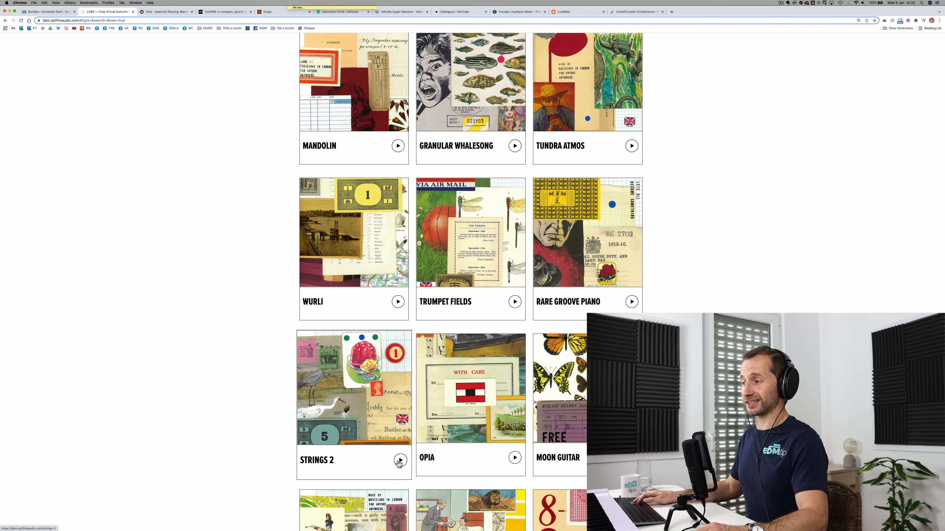
click(398, 462)
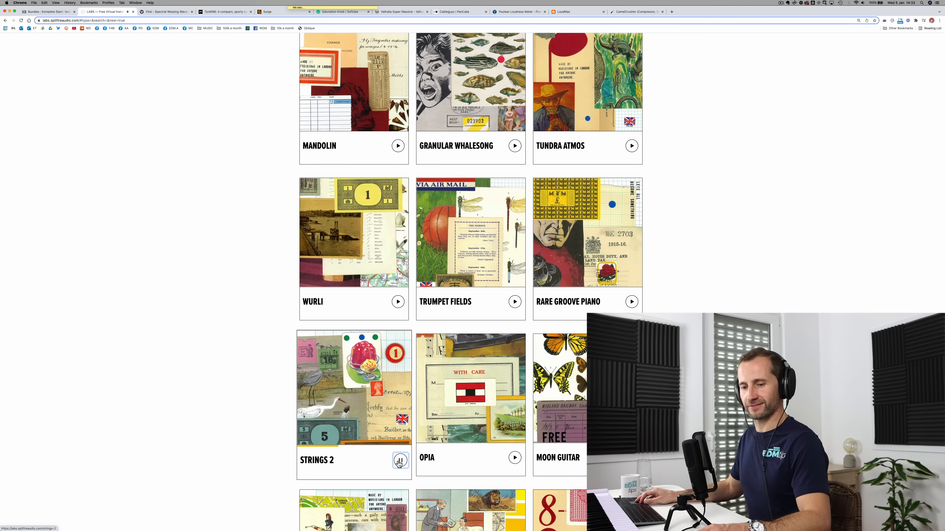
click(399, 462)
Switch to Ableton Live, unfold the Strings track, select its clips and show its device chain
key(ctrl+Right)
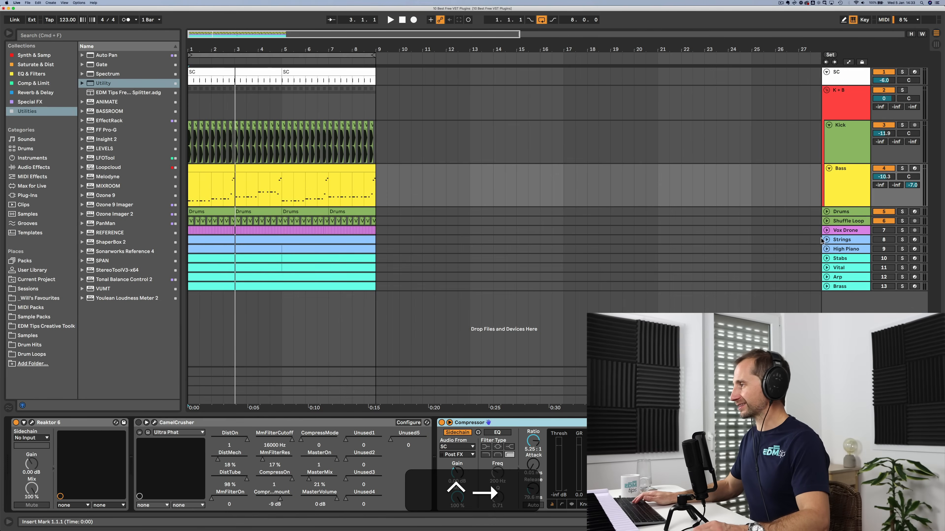
click(842, 242)
click(827, 240)
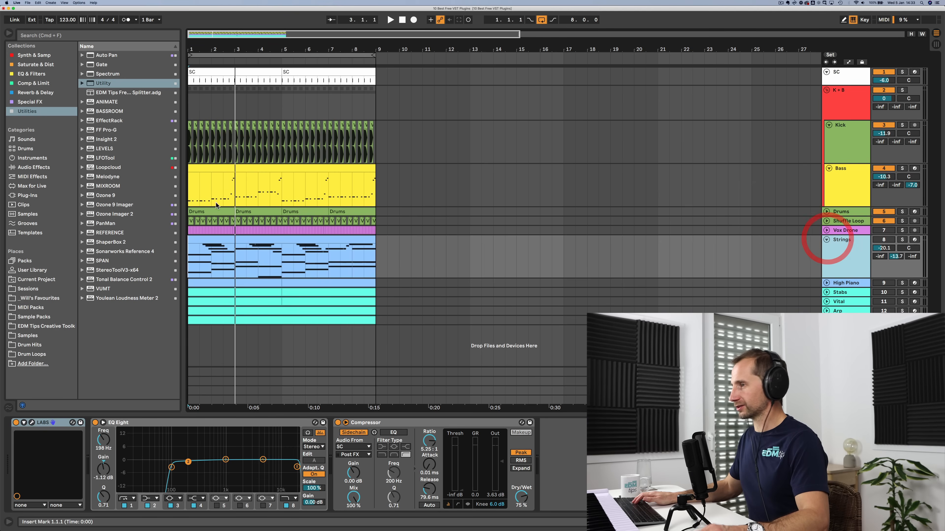
double_click(226, 240)
key(shift+Tab)
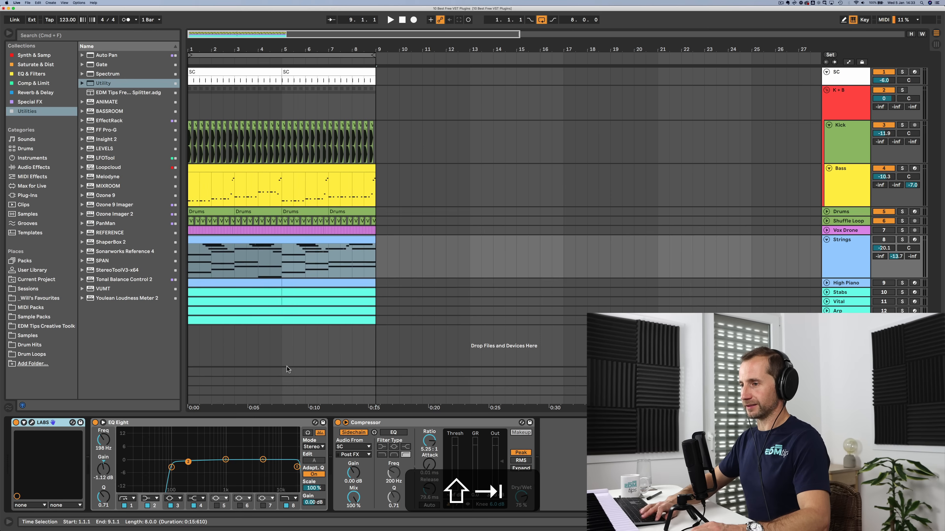
Open the LABS plugin of the Strings track, move its window over the arrangement and look at its preset list
click(31, 423)
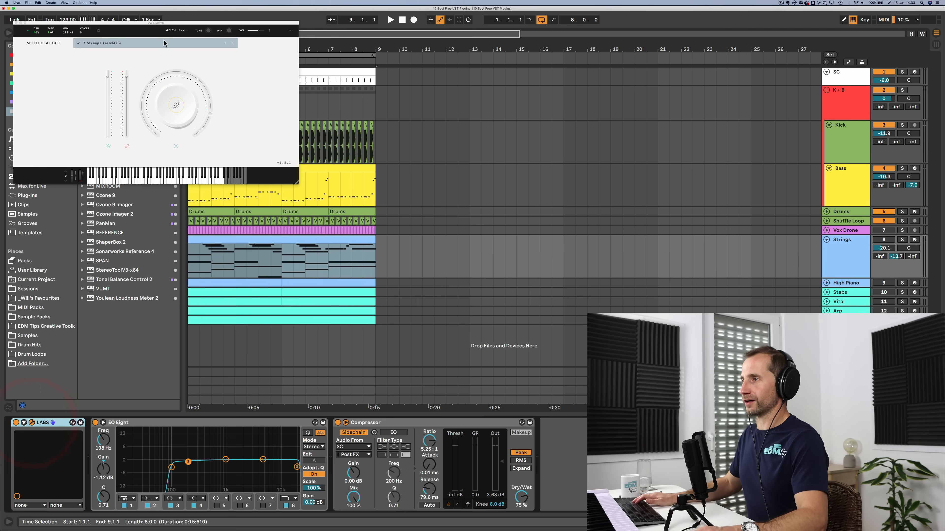
drag(166, 26, 444, 161)
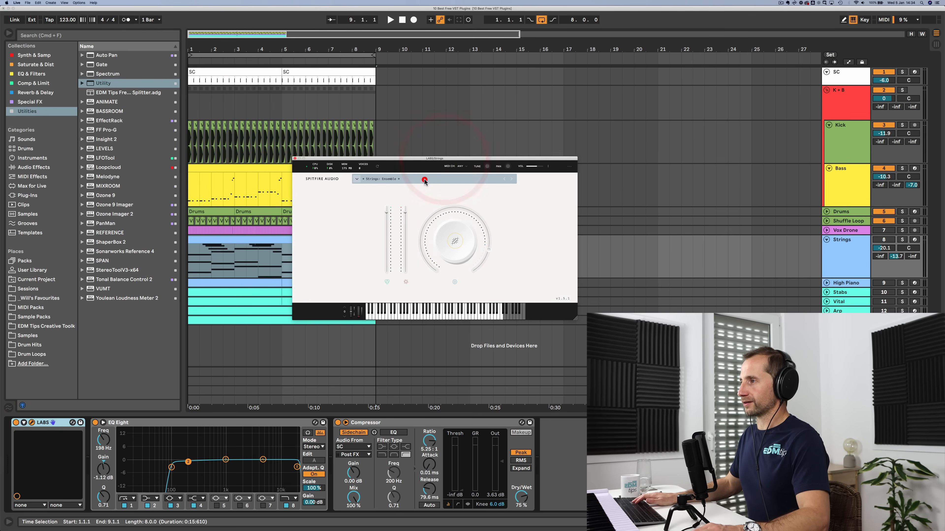
click(424, 180)
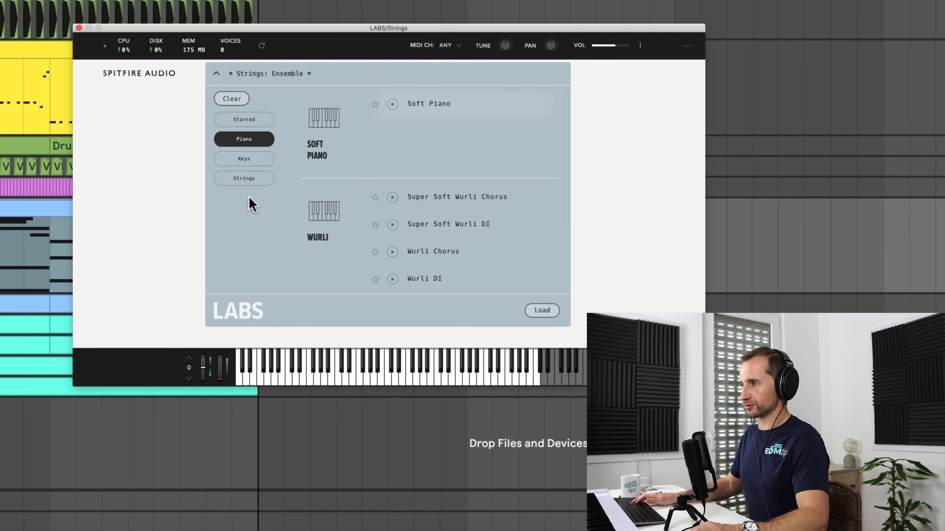
click(630, 112)
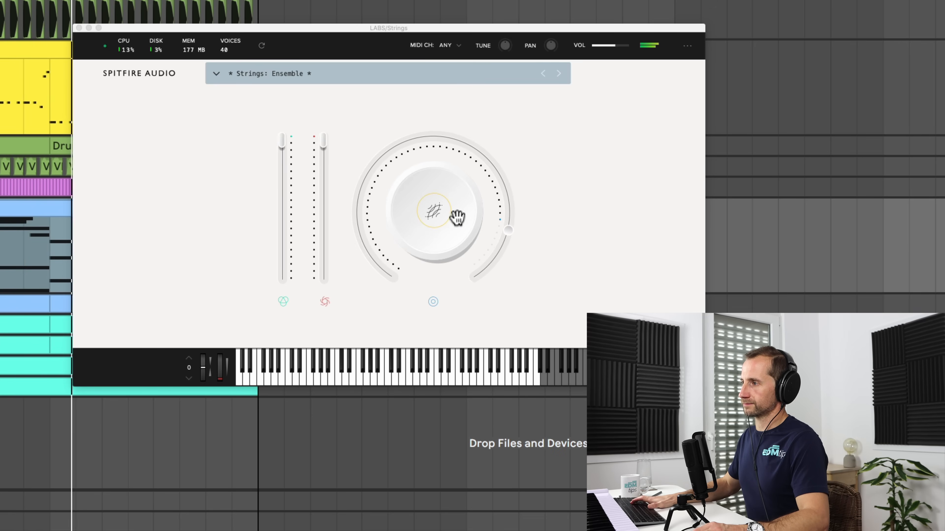
Sweep the LABS reverb dial down to 36% and raise it back near its starting level
drag(509, 234, 348, 157)
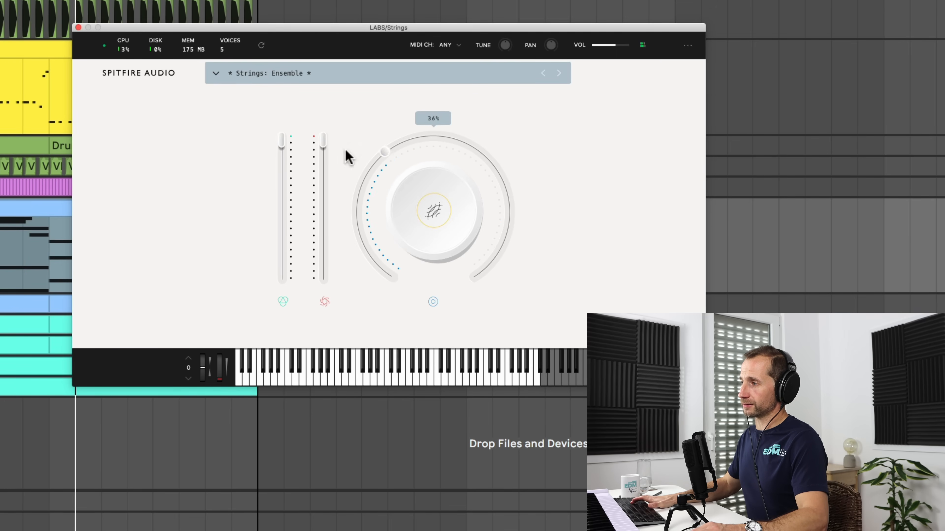
click(507, 219)
Switch the parameter controlled by the large LABS dial to Release
click(424, 212)
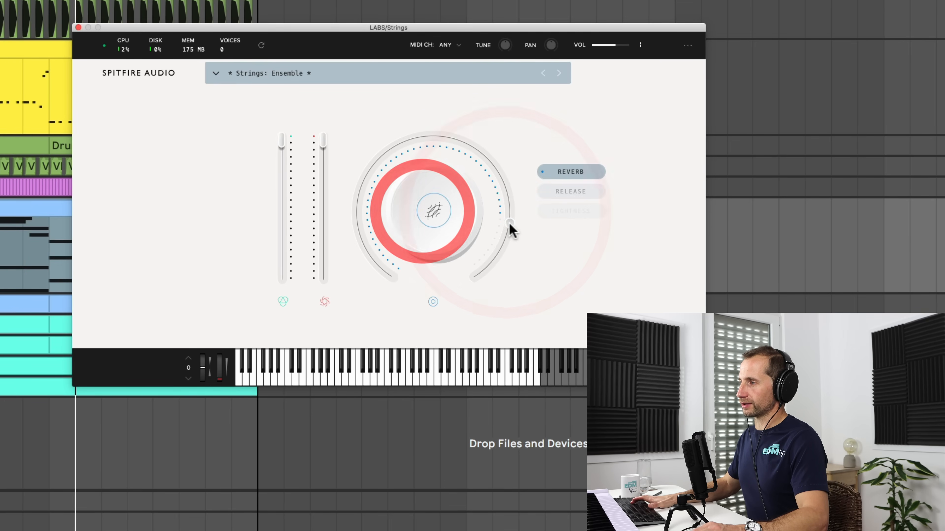
click(573, 198)
click(573, 197)
mouse_move(497, 161)
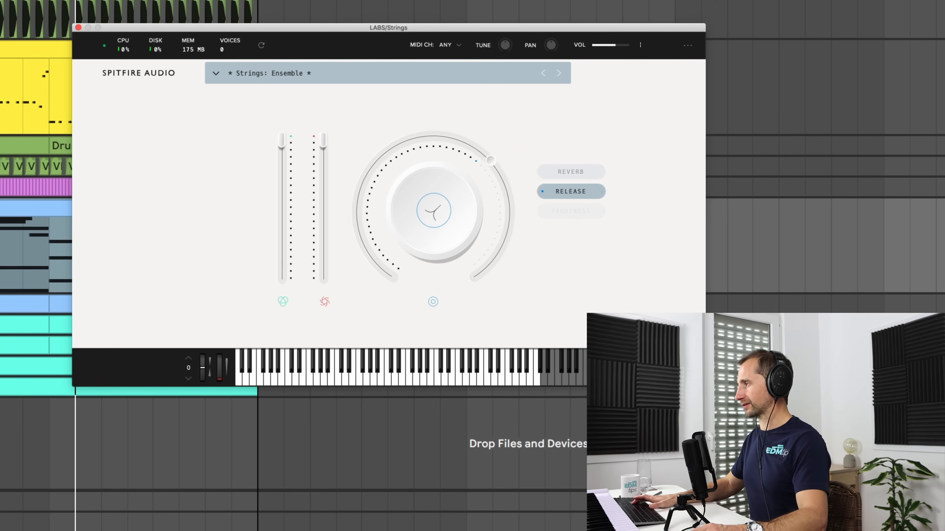
Activate the Strings track, play it within the full mix, close the LABS window and raise the track volume to -19.3 dB
click(941, 153)
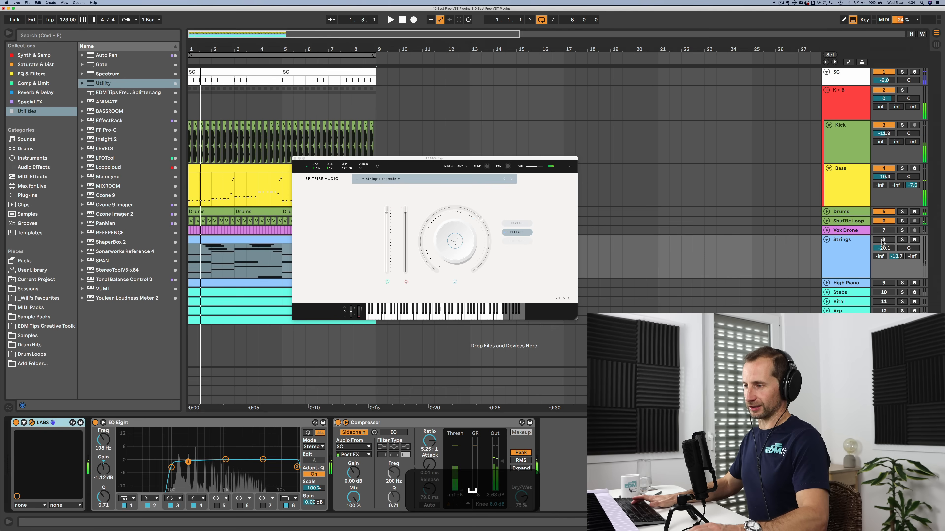
key(space)
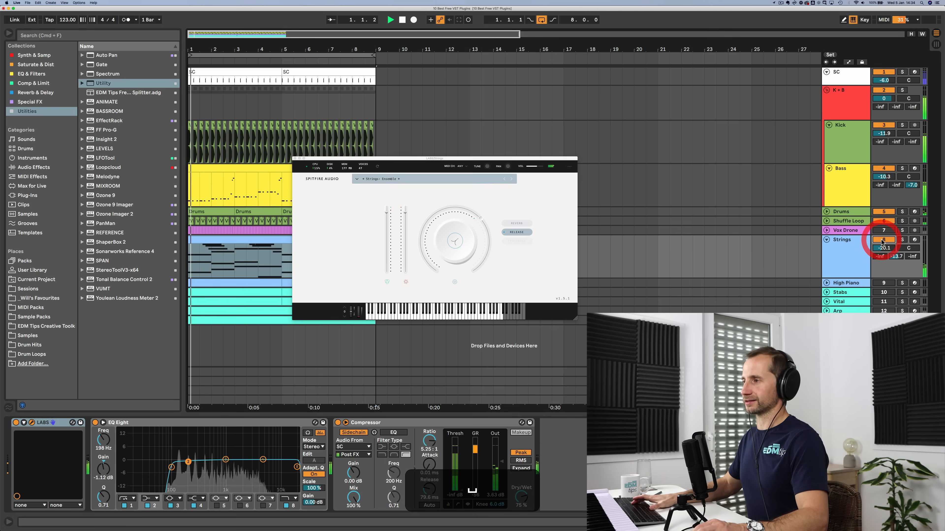
click(295, 158)
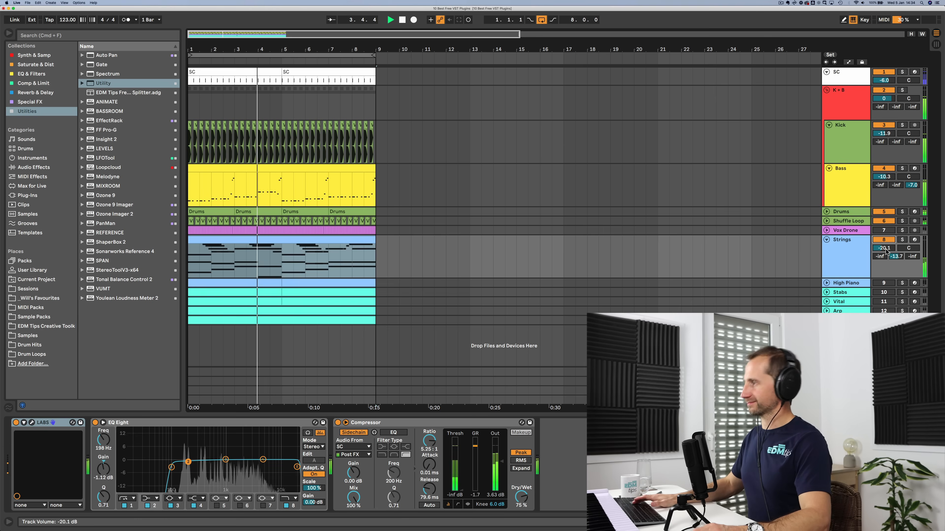
drag(886, 249, 886, 246)
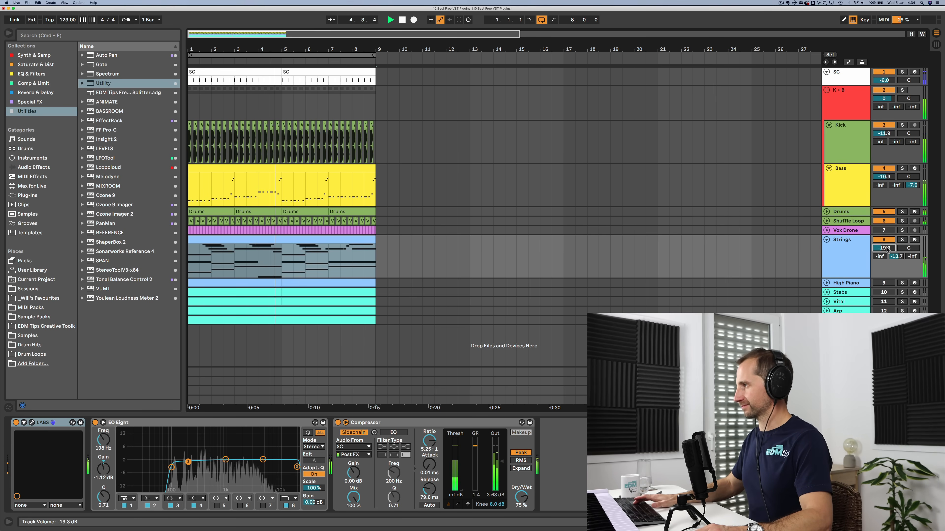
click(857, 247)
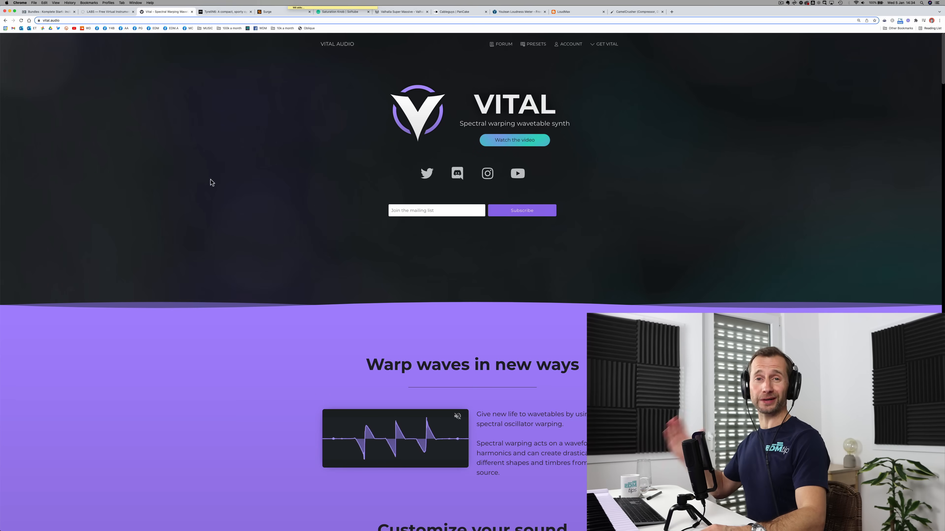
Look through the Vital synth's web page and return to its header
key(ctrl)
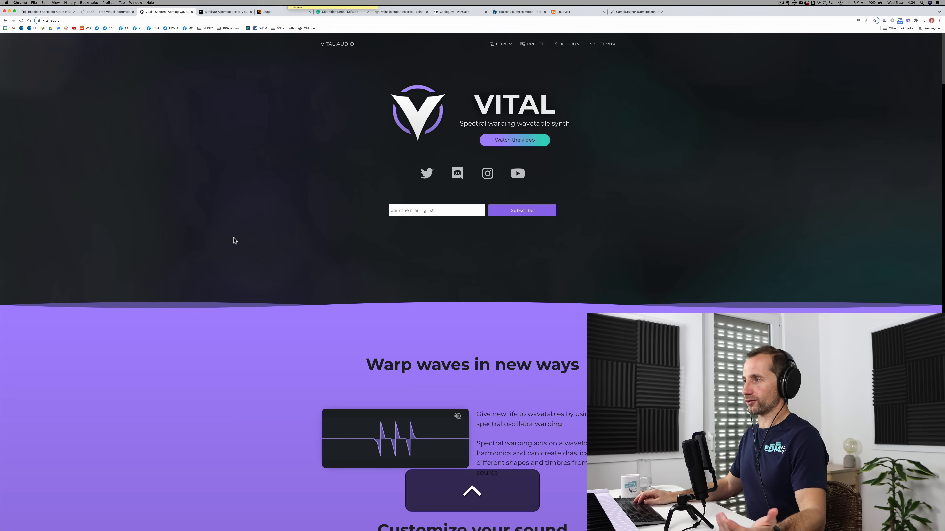
scroll(269, 244, down, 20)
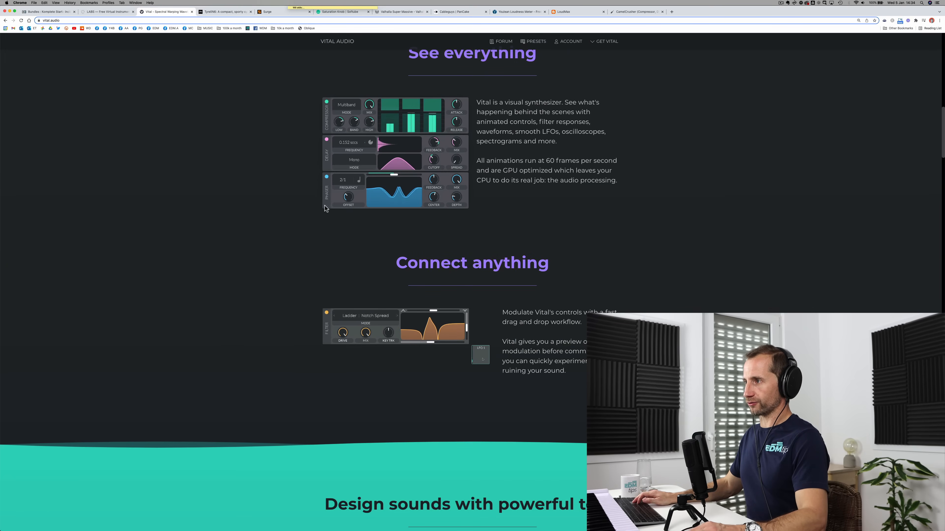
scroll(304, 200, down, 5)
scroll(303, 200, up, 20)
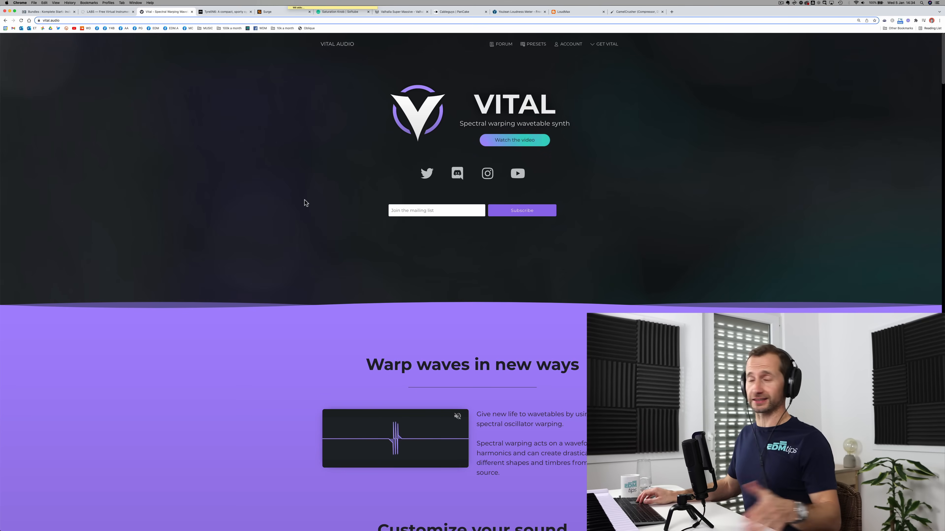
Switch to Ableton Live, fold the Strings track, solo and unfold the Vital track, and view its first clip and its device chain
key(ctrl+Right)
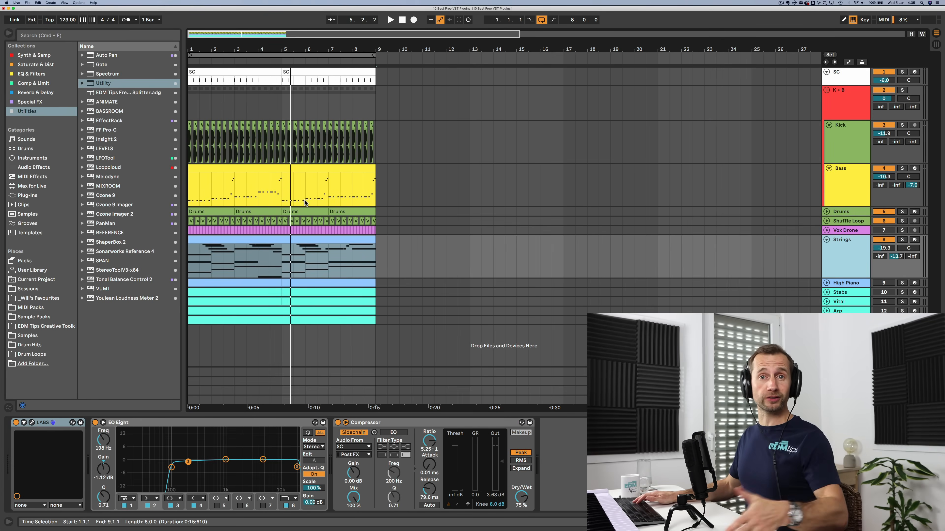
click(827, 240)
click(843, 267)
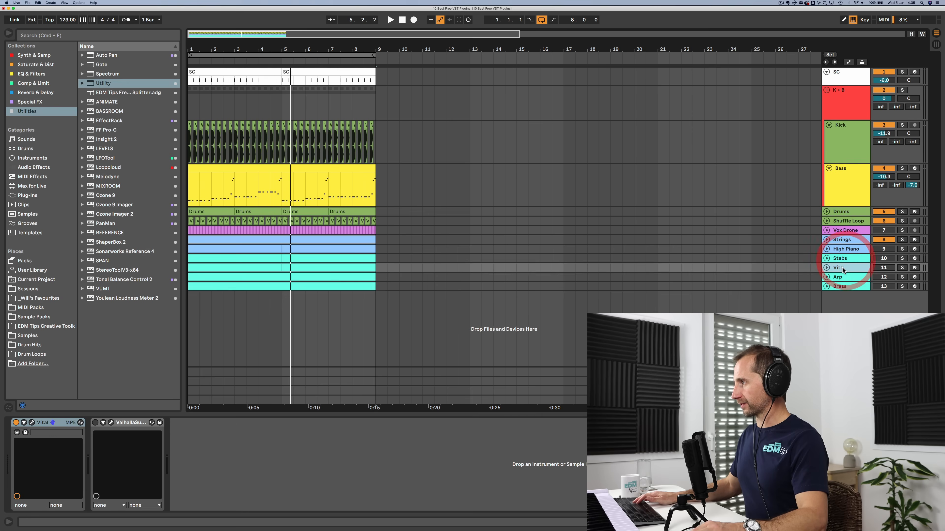
key(Down)
key(Up)
click(902, 268)
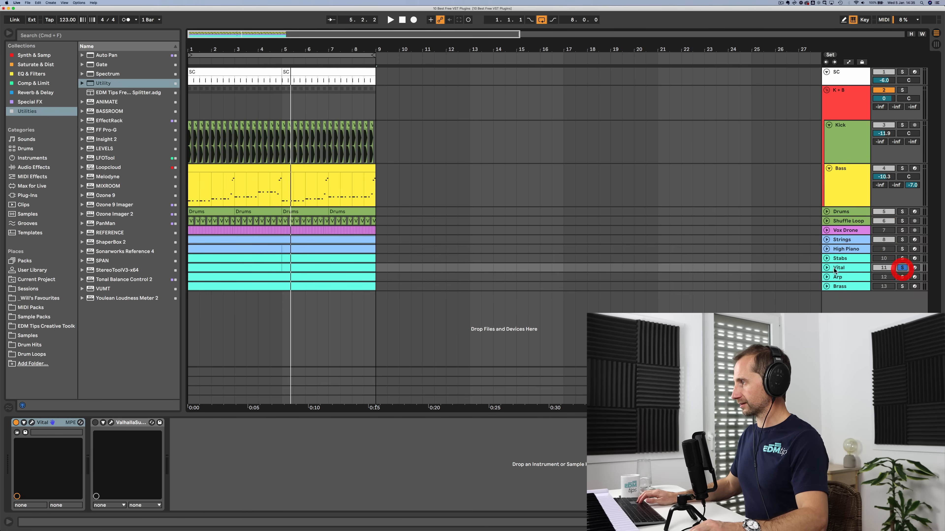
click(826, 268)
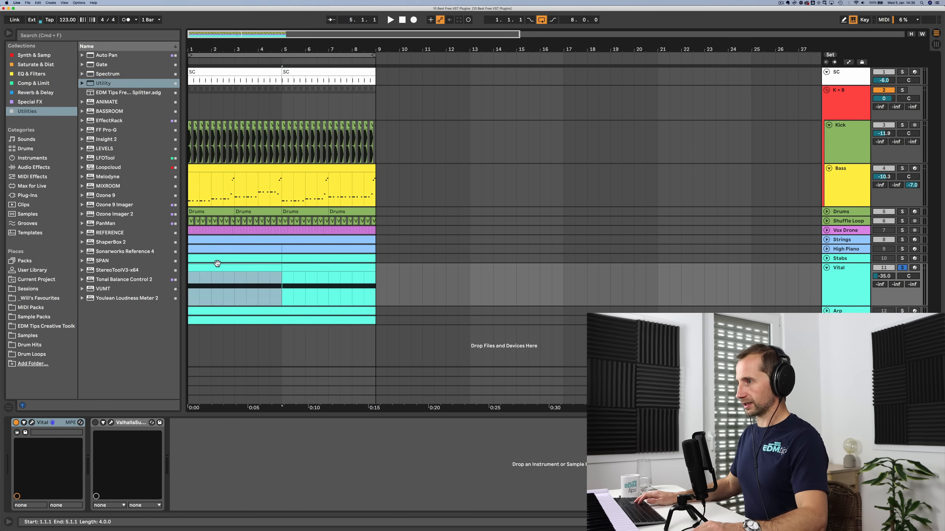
double_click(211, 263)
key(shift+Tab)
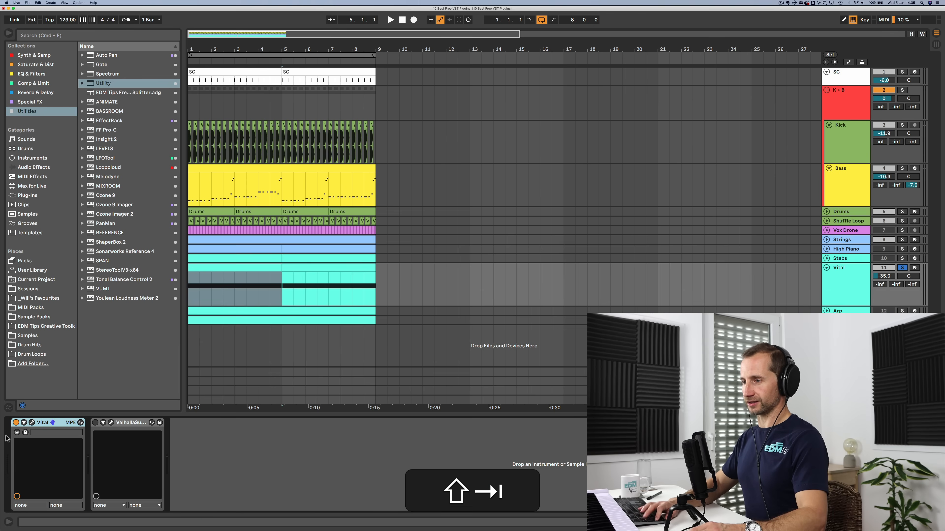
Play the soloed Vital track, move its plugin window over the arrangement, look at the synth's effects page and close the plugin
key(space)
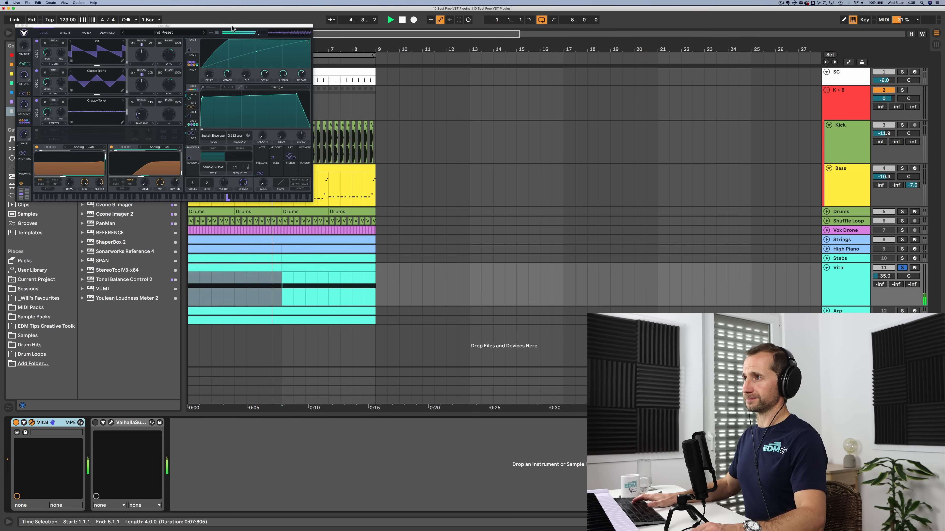
drag(231, 27, 439, 133)
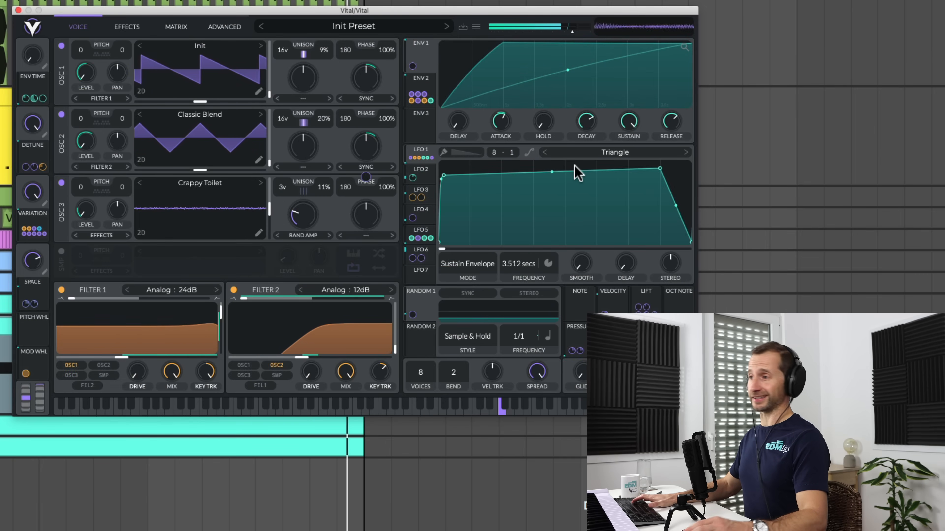
click(136, 25)
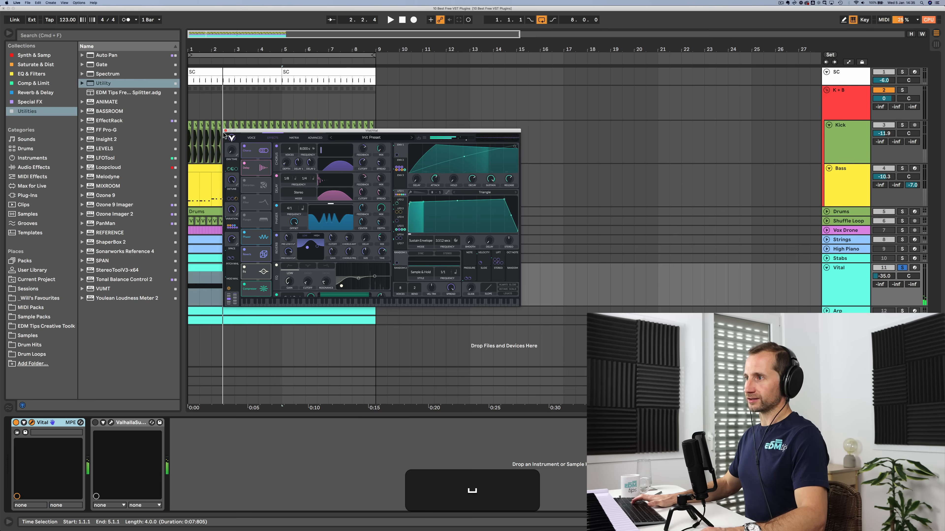
click(226, 131)
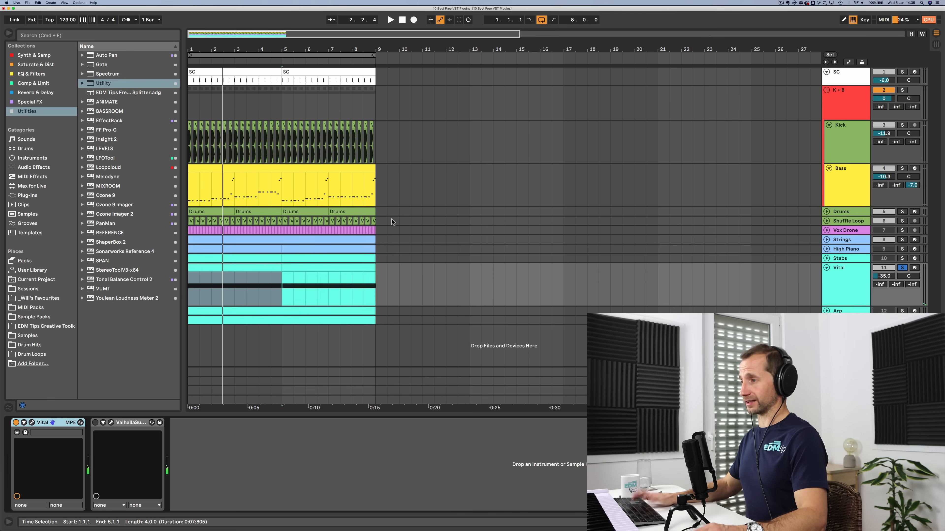
Unfold the Brass track, play it with its Vital plugin open, close the plugin and replay the track with its effect devices enabled
click(845, 320)
click(826, 320)
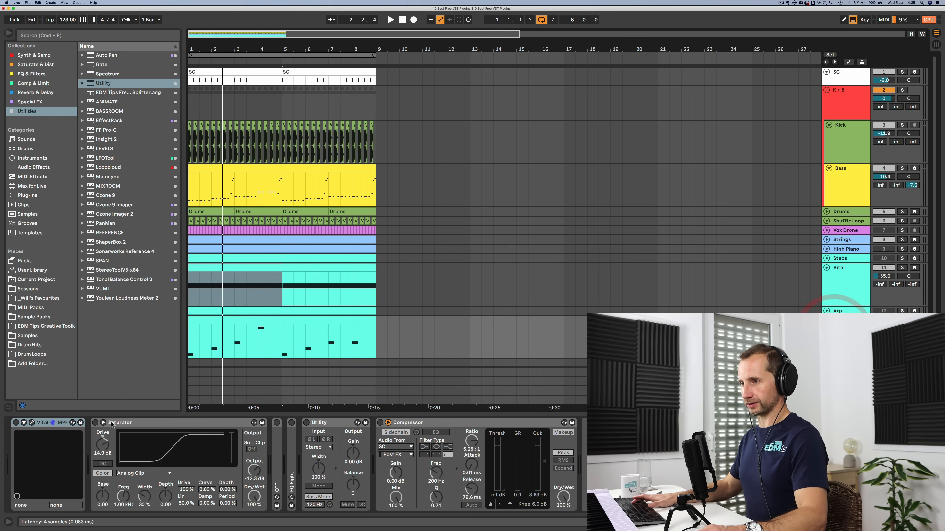
click(32, 423)
key(space)
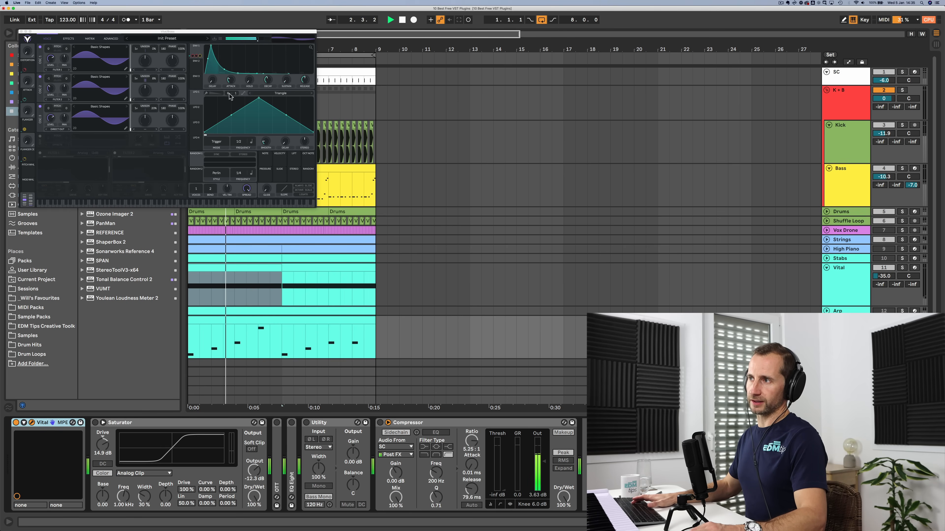
click(22, 33)
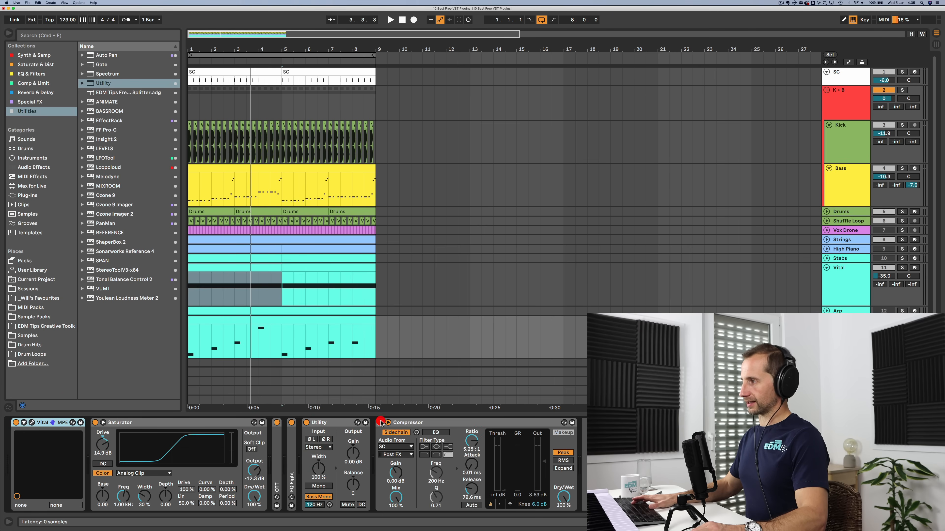
key(space)
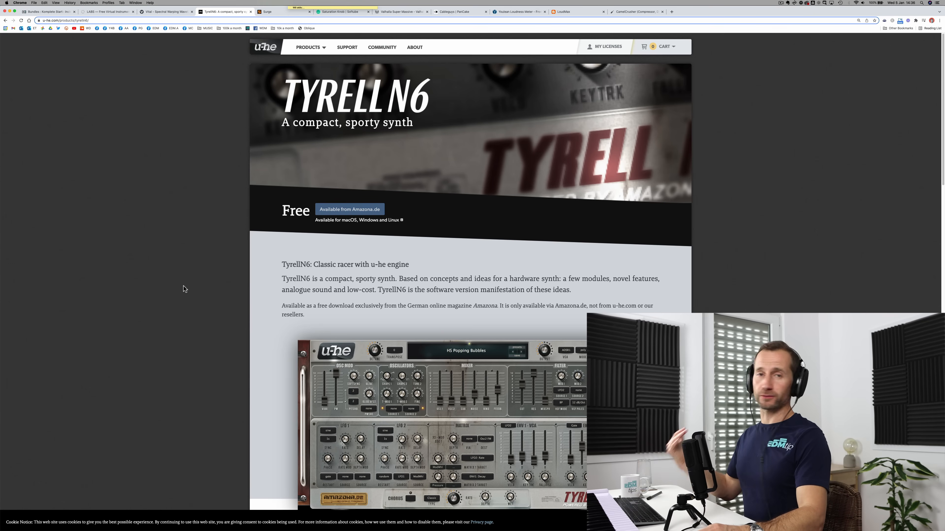
Look through the u-he TyrellN6 page, including its feature list and the picture of the synth
scroll(183, 285, down, 3)
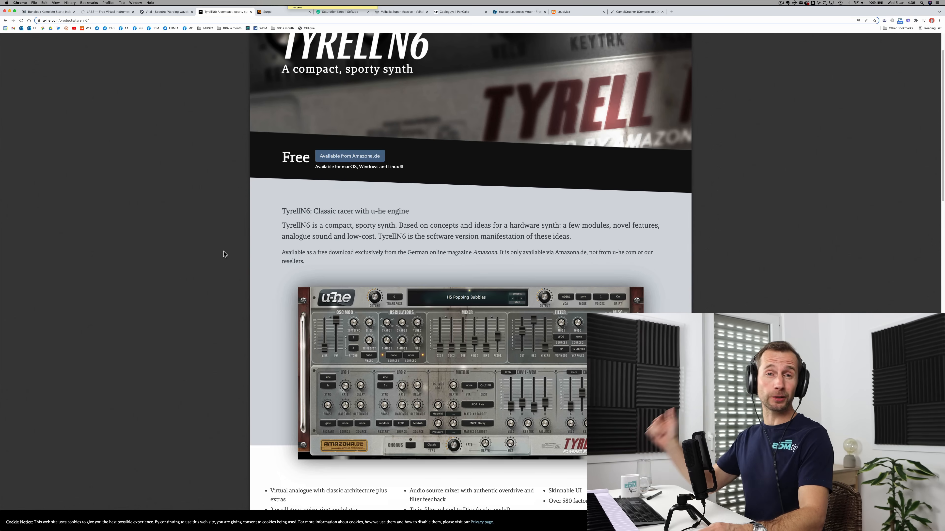
scroll(228, 250, down, 14)
scroll(230, 250, up, 10)
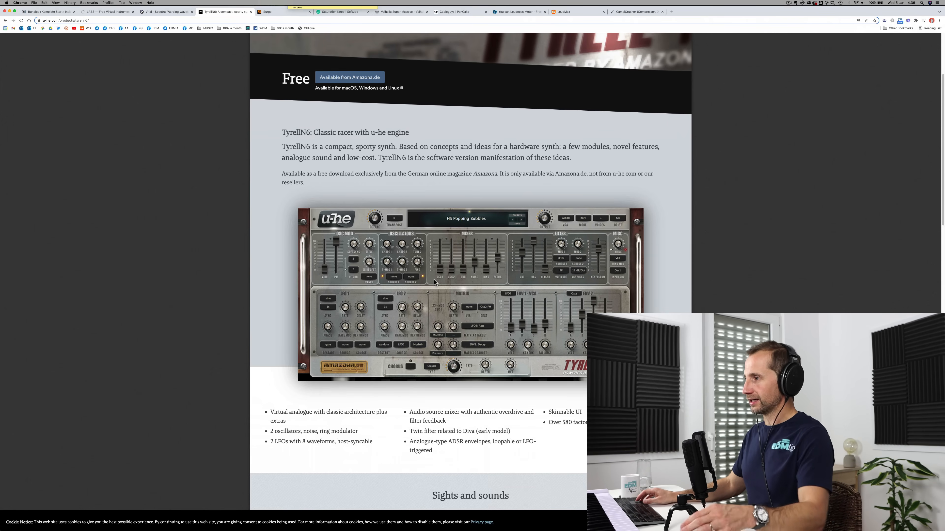
Switch to Ableton Live, solo and unfold the Stabs track, and open the notes of its first clip
key(ctrl+Right)
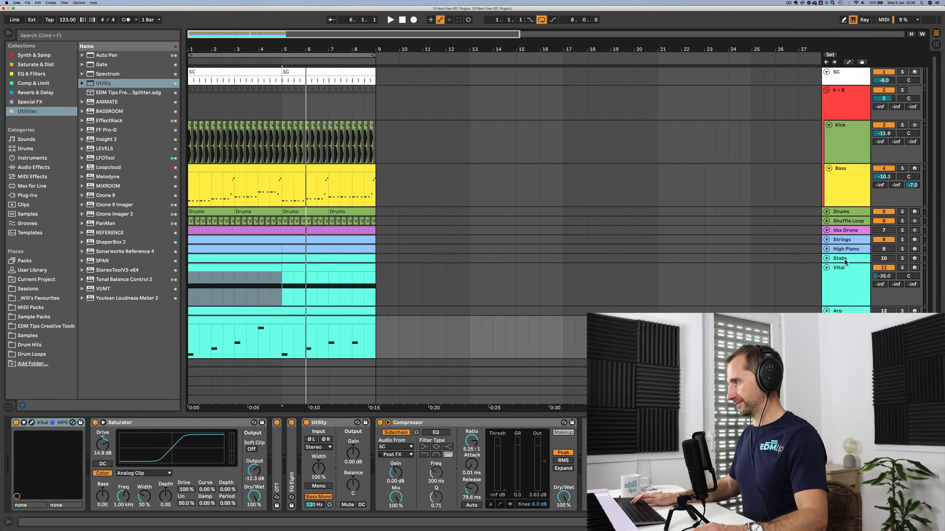
click(844, 260)
click(902, 258)
click(826, 259)
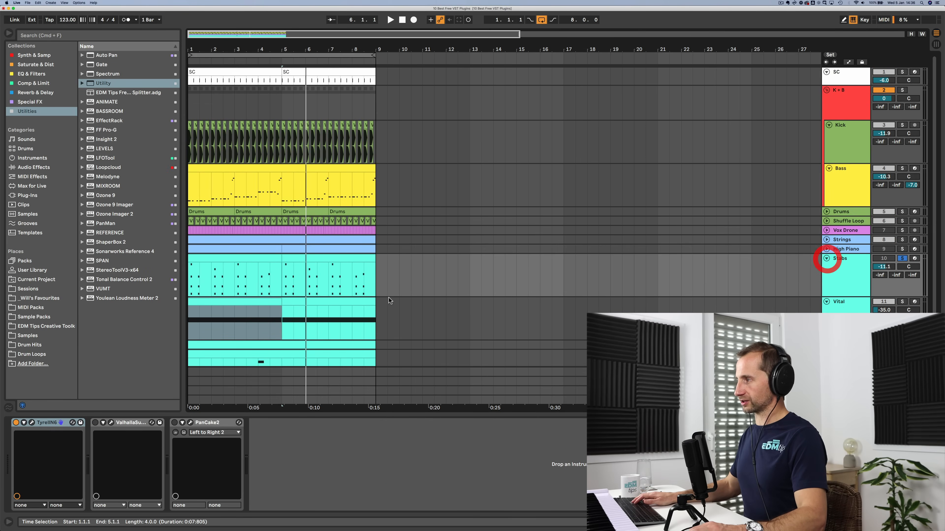
double_click(205, 259)
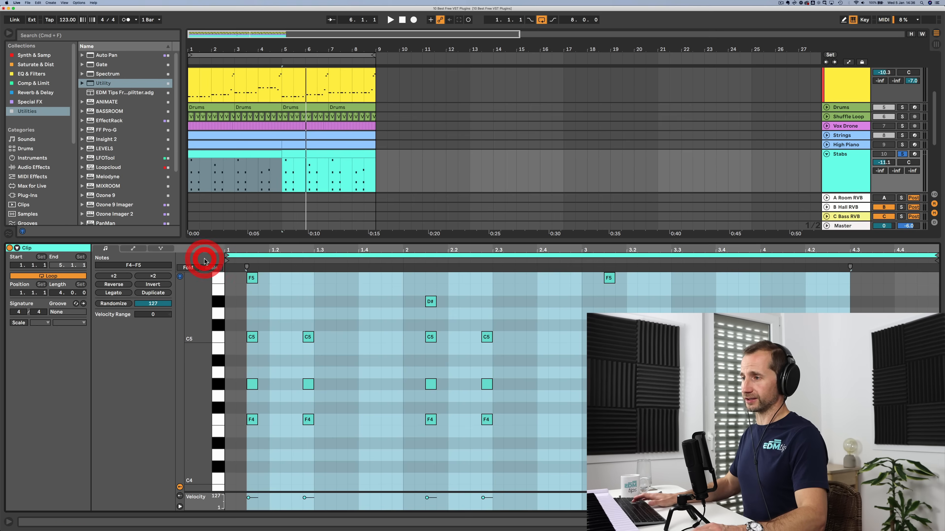
Play the Stabs track, bring back its device chain and open the TyrellN6 plugin
key(space)
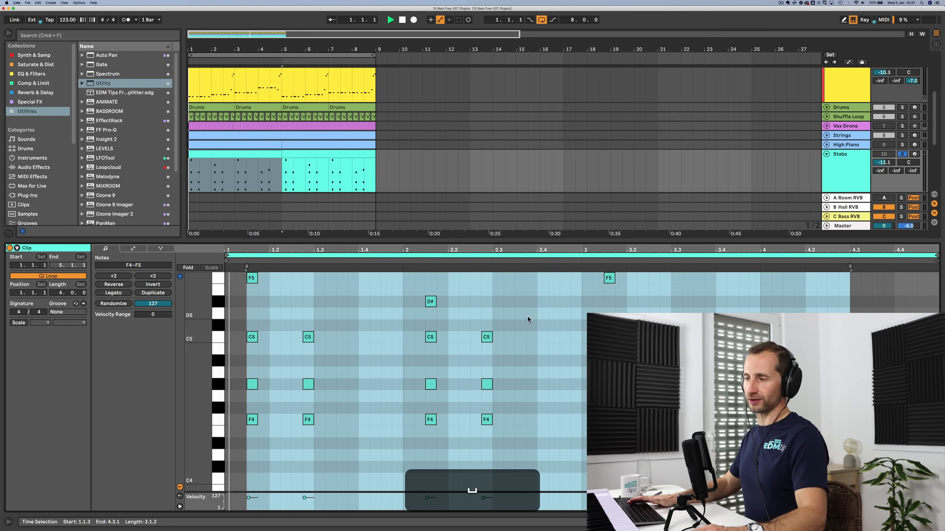
key(shift+Tab)
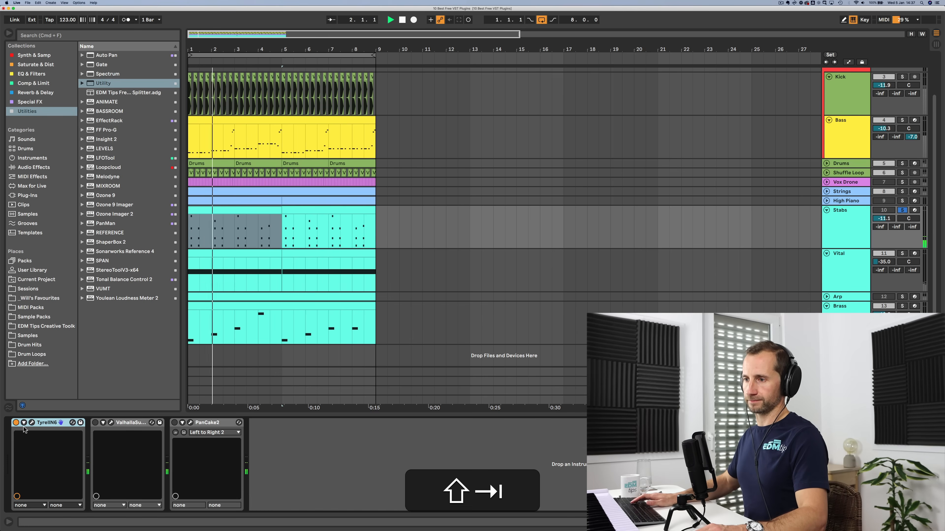
click(32, 422)
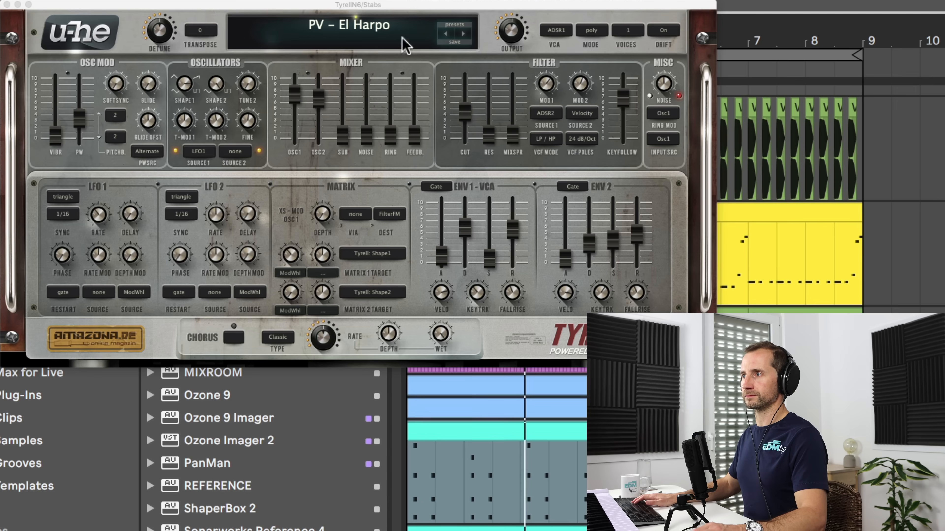
Audition successive TyrellN6 presets from PV - Influx Pad to PV - PWM Filla and step back to PV - Oddy Wow
click(463, 35)
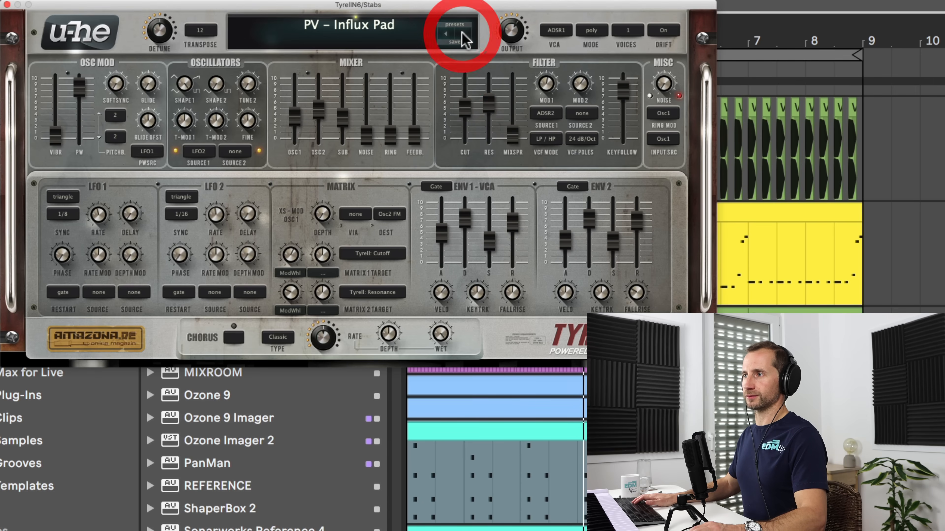
click(463, 35)
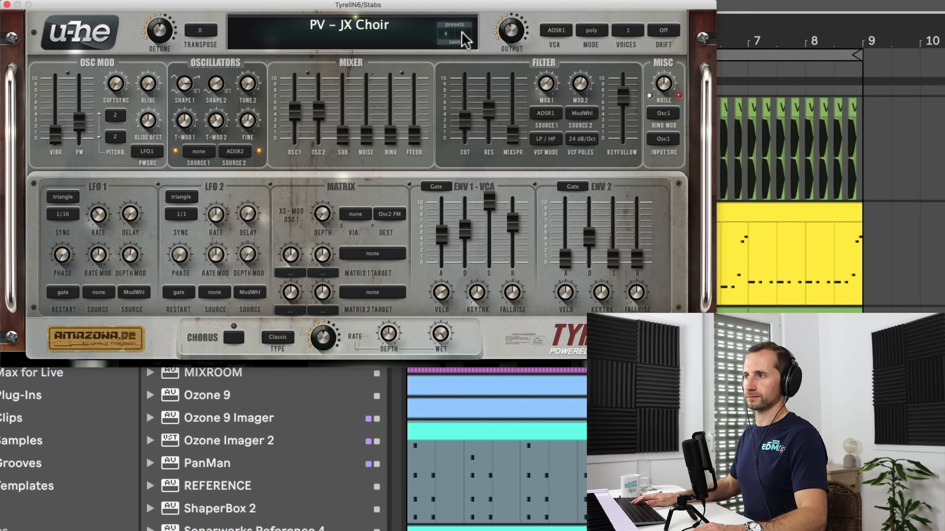
click(463, 34)
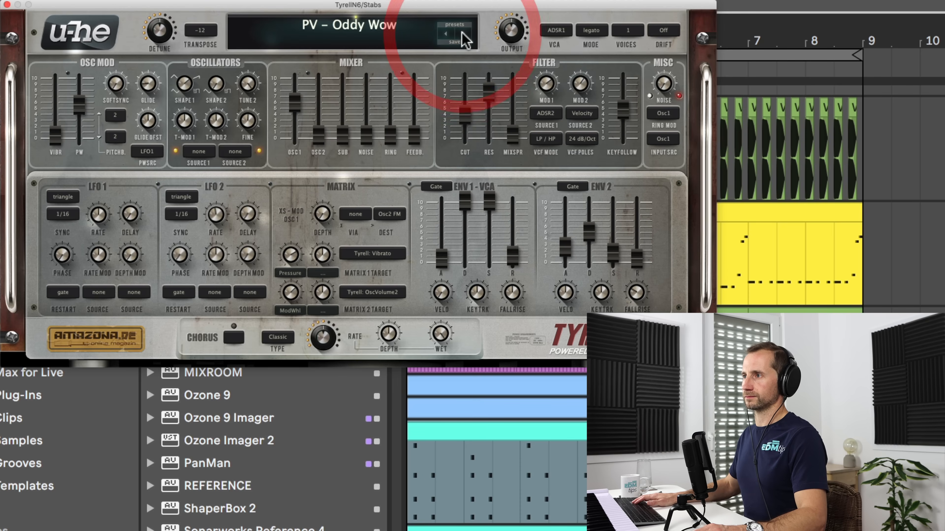
click(462, 34)
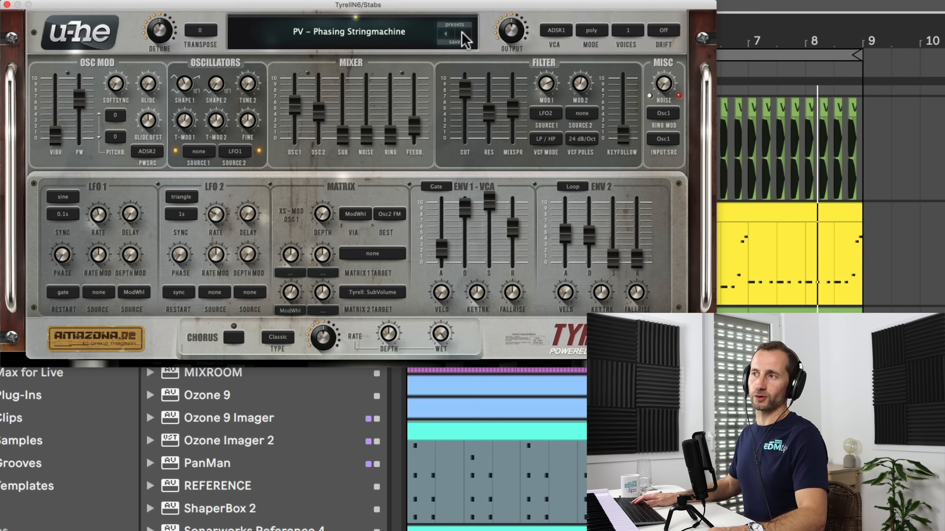
click(463, 34)
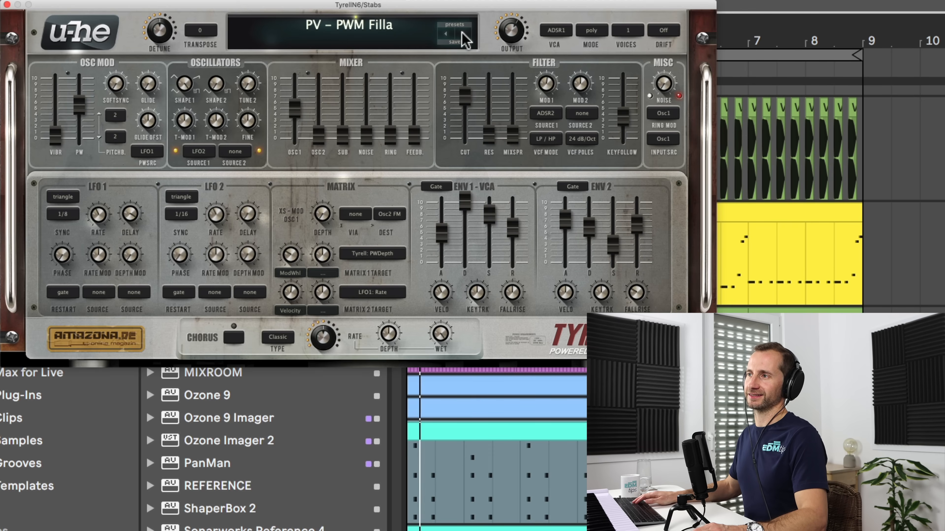
click(463, 34)
click(445, 34)
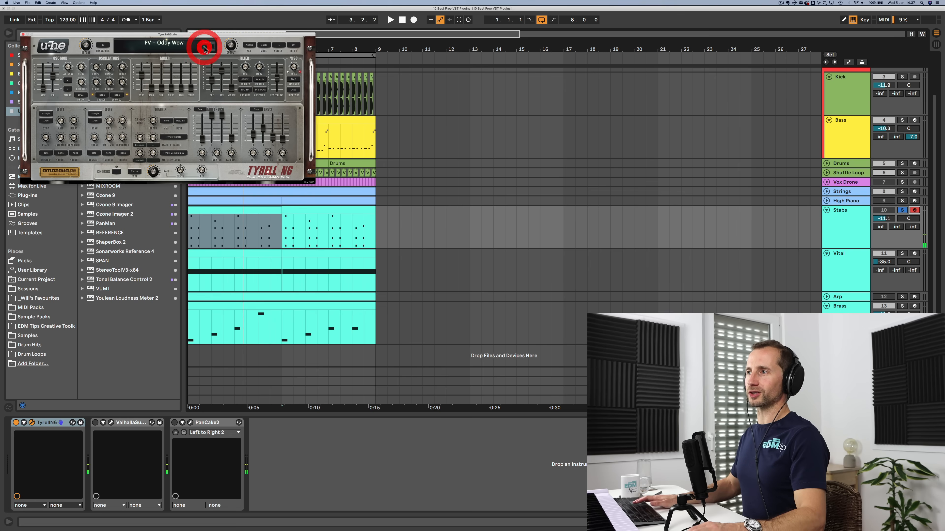
Step on through the TyrellN6 presets PV - JX Choir and PAD retrox SM, and audition the sounds during playback of the stabs
click(445, 34)
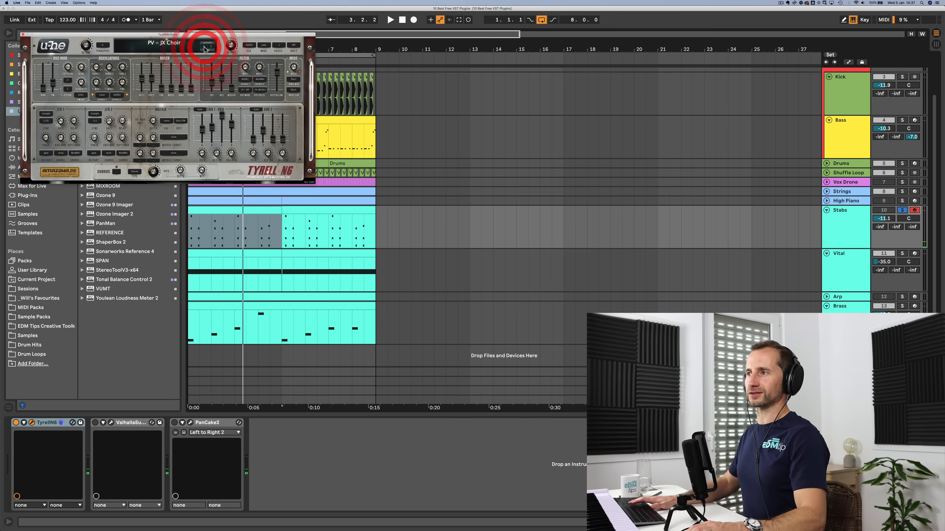
click(445, 34)
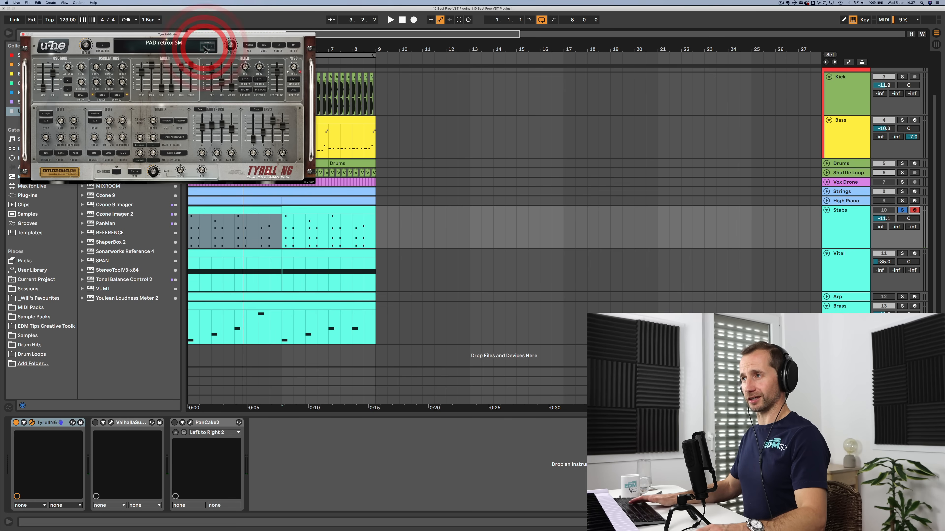
key(space)
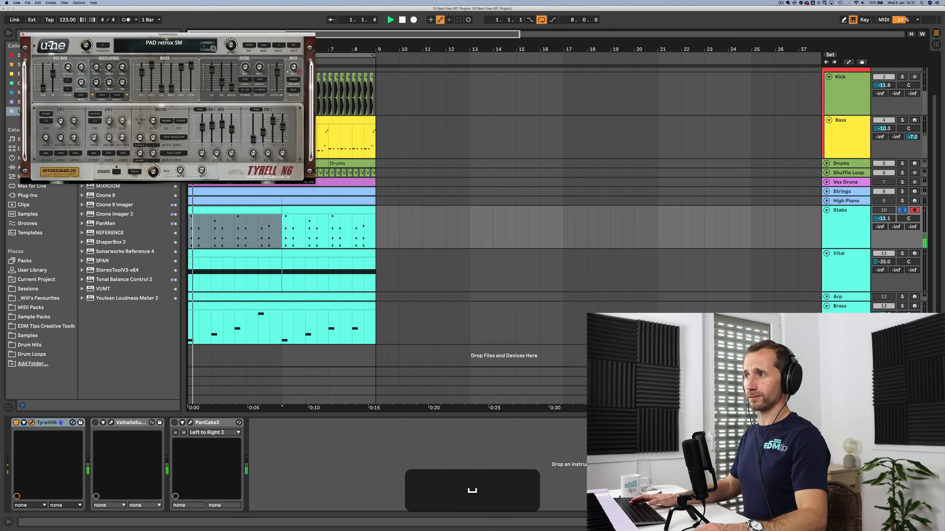
click(212, 47)
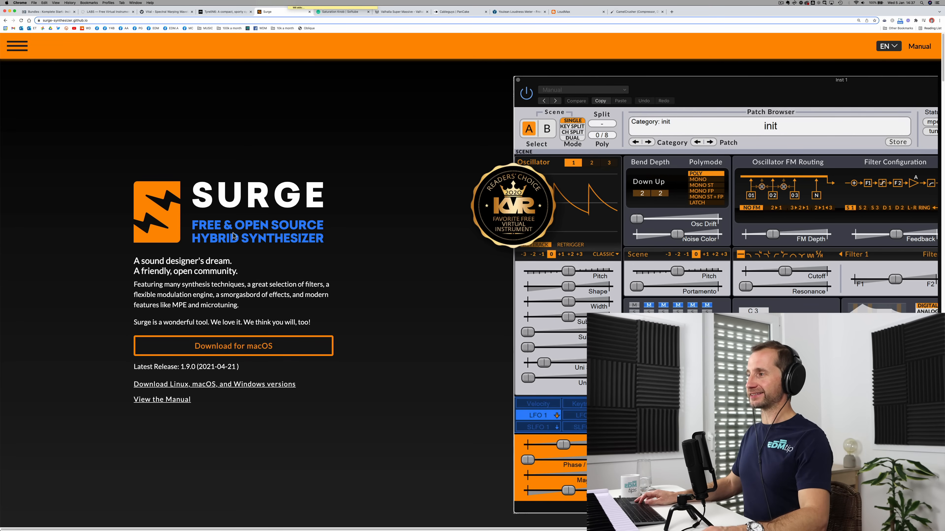
Look over the introduction and interface picture on the Surge synthesizer page
scroll(656, 241, down, 1)
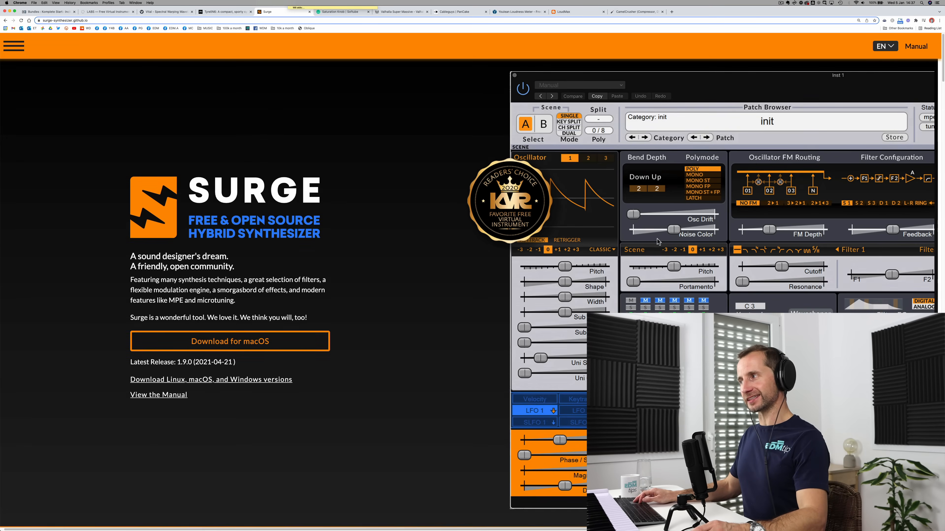
scroll(679, 211, down, 3)
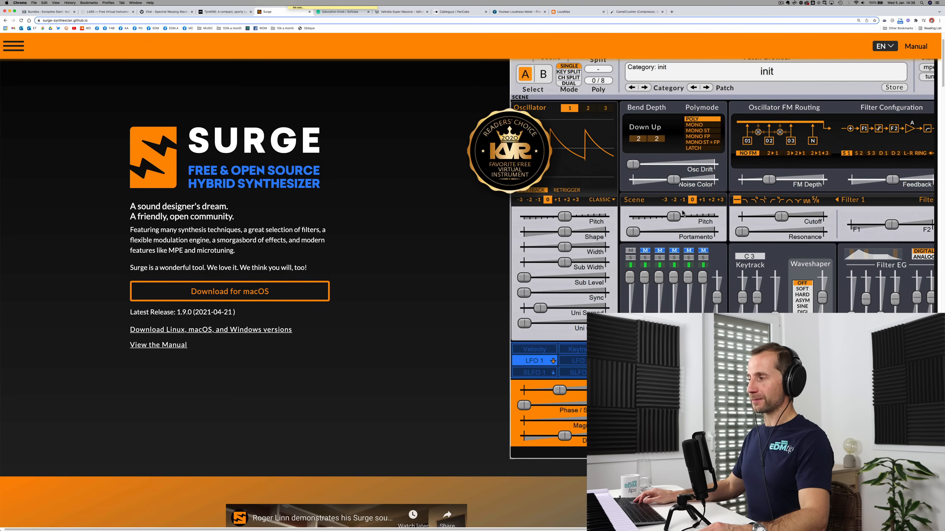
scroll(679, 224, up, 1)
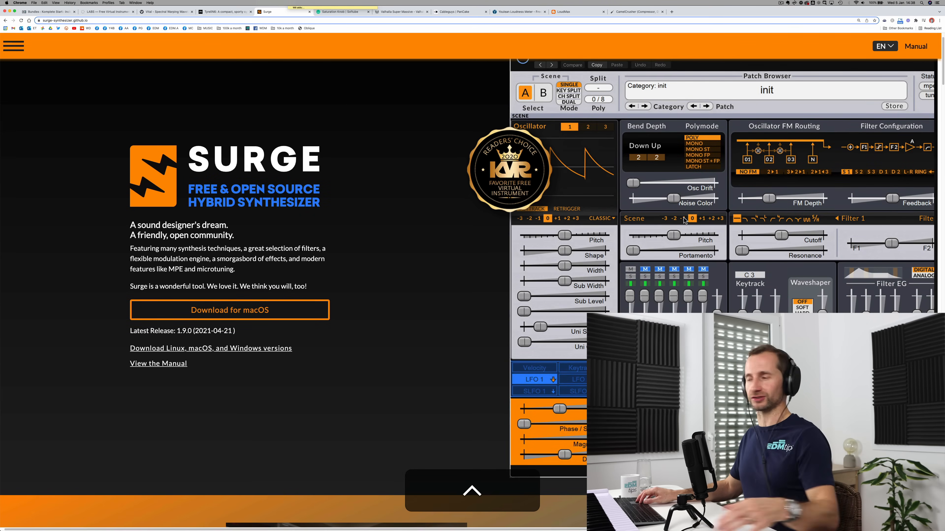
Switch to Ableton Live, close the TyrellN6 window and insert Surge by Surge Synth Team ahead of PanCake2 on the Arp track
key(ctrl+Right)
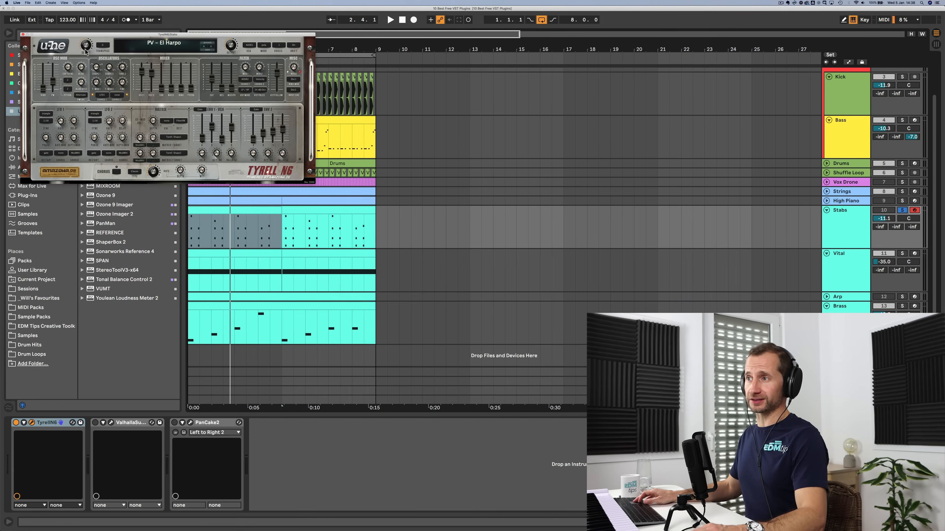
click(22, 34)
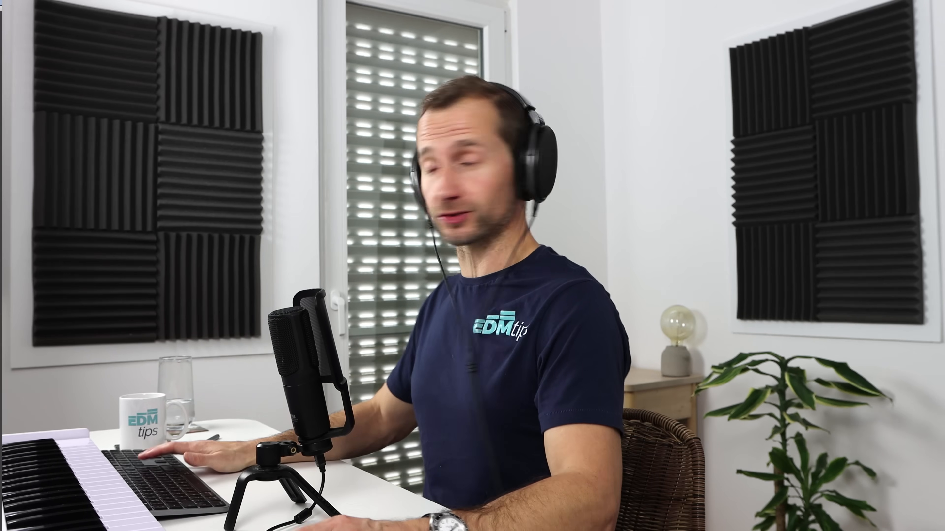
click(26, 195)
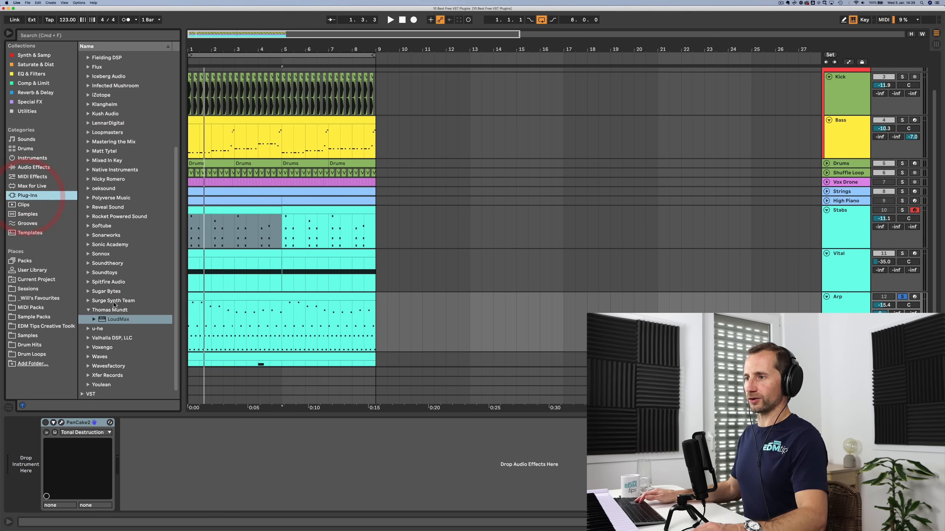
click(112, 301)
key(Right)
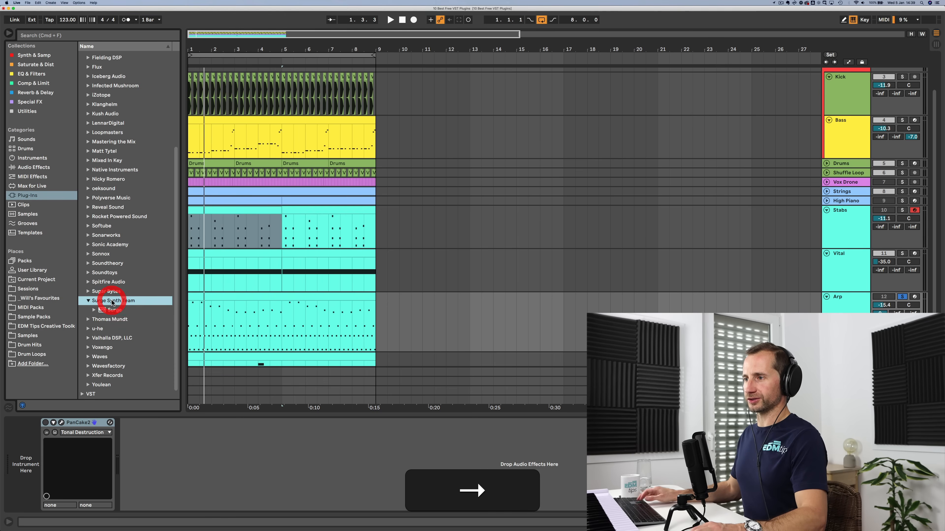
drag(114, 311, 16, 437)
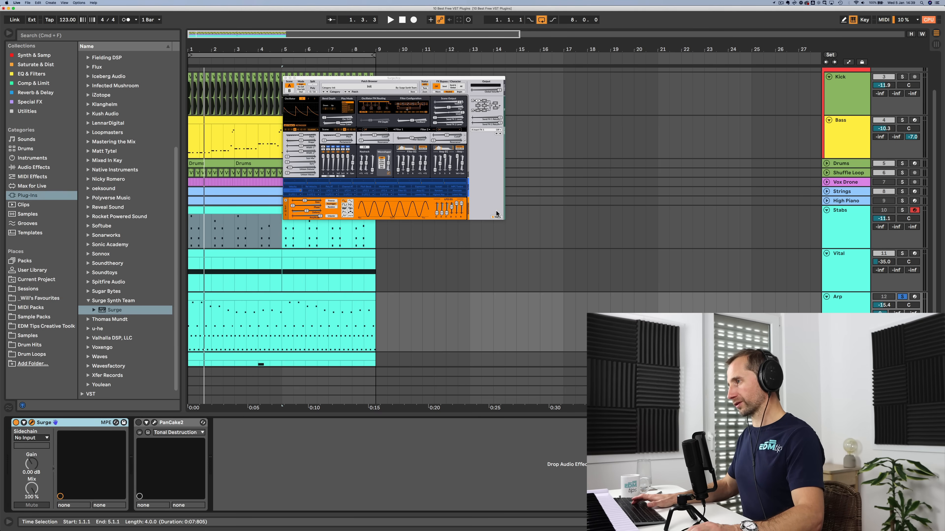
Enlarge the Surge interface to 150% and finally 200% zoom, and reposition its window over the arrangement
click(497, 217)
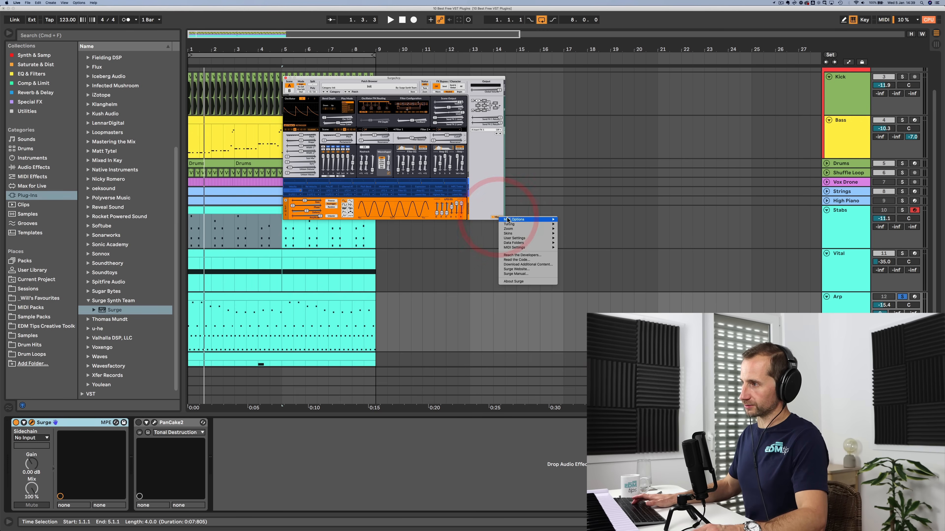
mouse_move(513, 230)
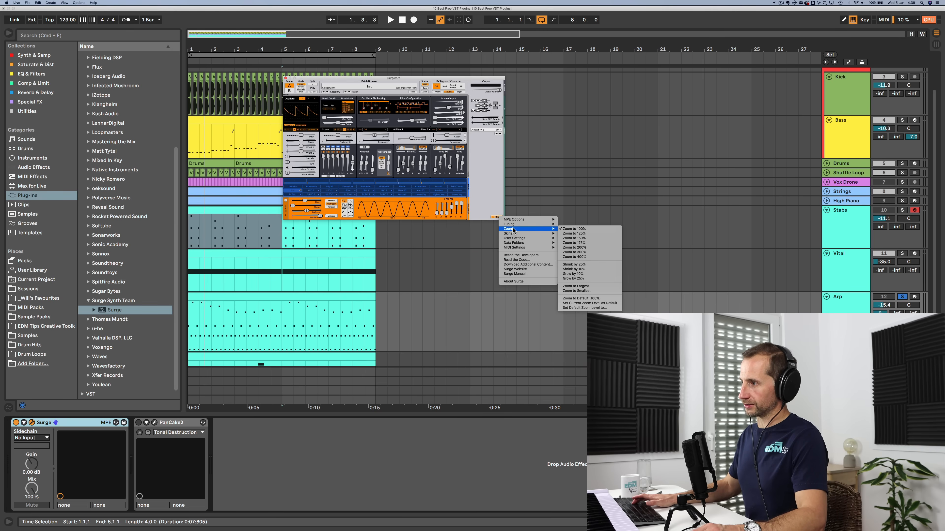
click(575, 238)
click(603, 289)
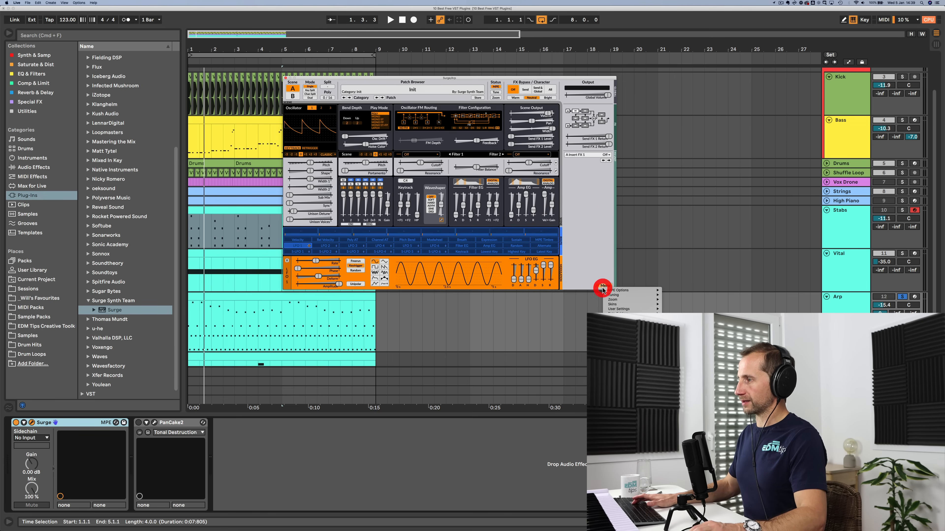
mouse_move(626, 300)
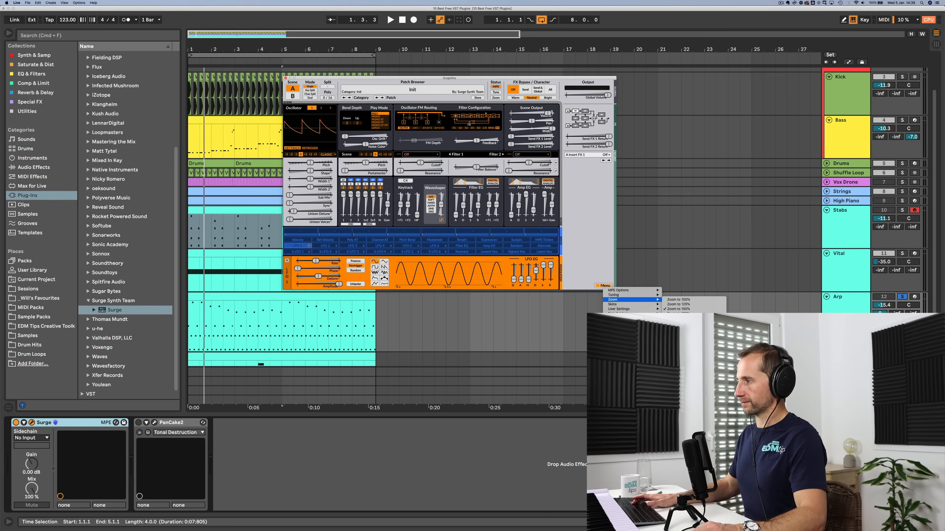
click(680, 313)
drag(457, 80, 548, 63)
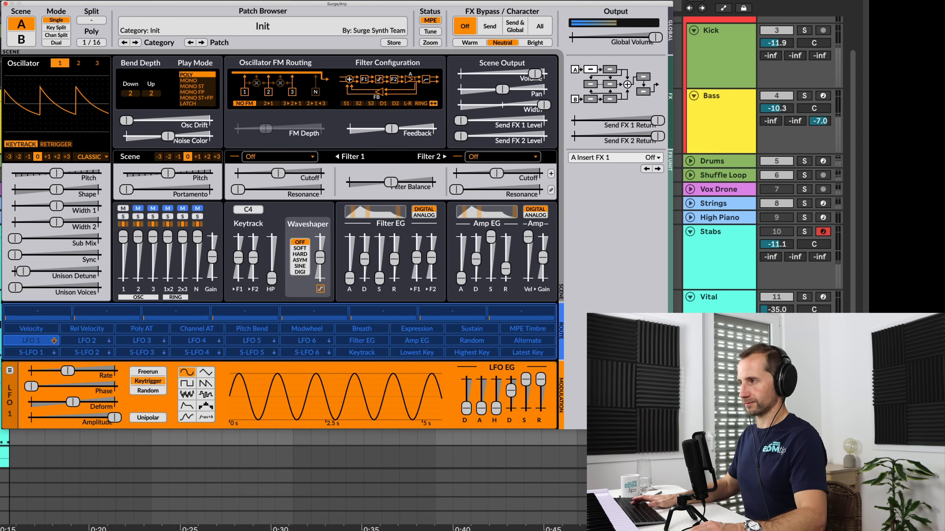
Step through Surge's patch categories from Basses past Brass and Chords to Keys while the arpeggio plays
click(135, 42)
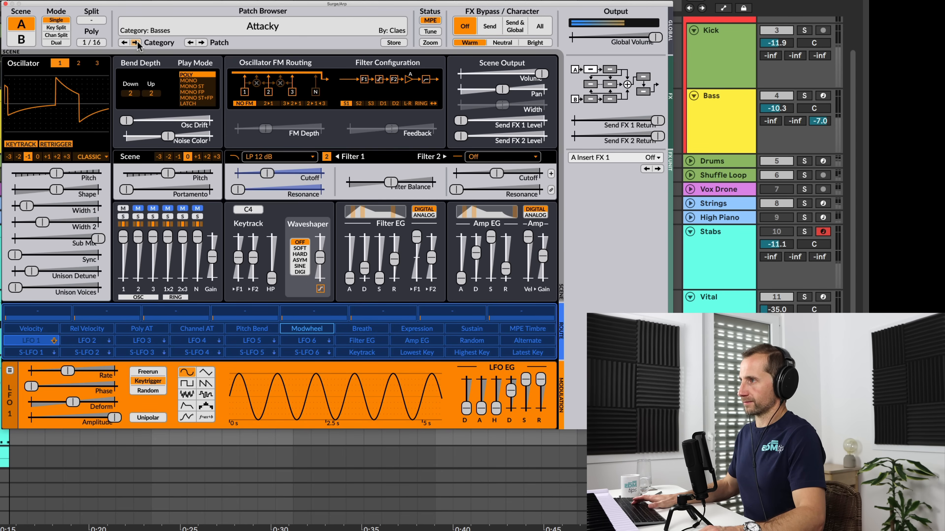
click(135, 42)
click(136, 43)
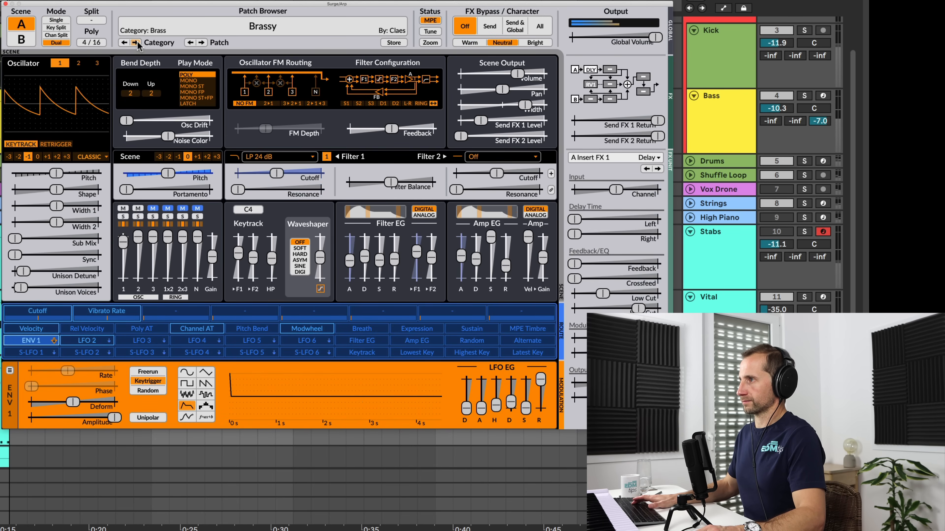
click(135, 43)
click(137, 43)
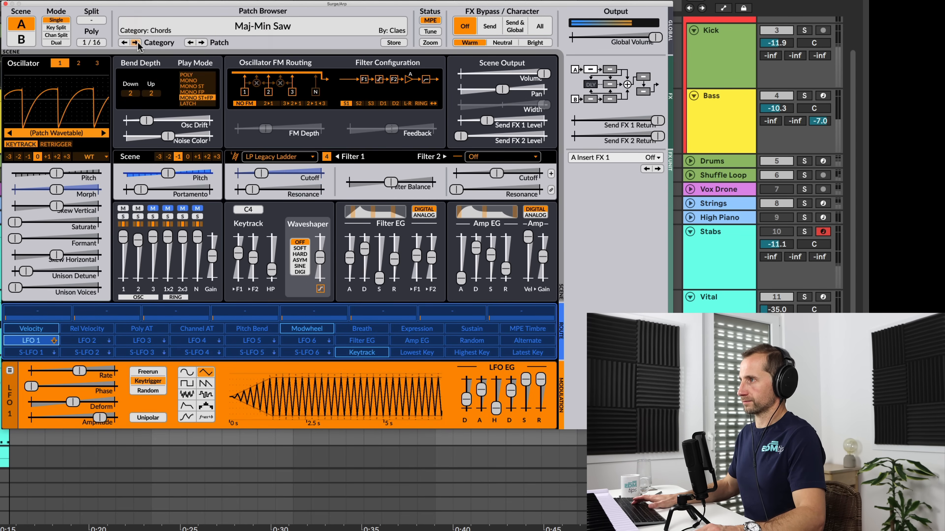
click(136, 43)
Audition Surge's Keys patches, including Artificial 2 and Circus 1, and settle on Church
click(202, 43)
click(201, 43)
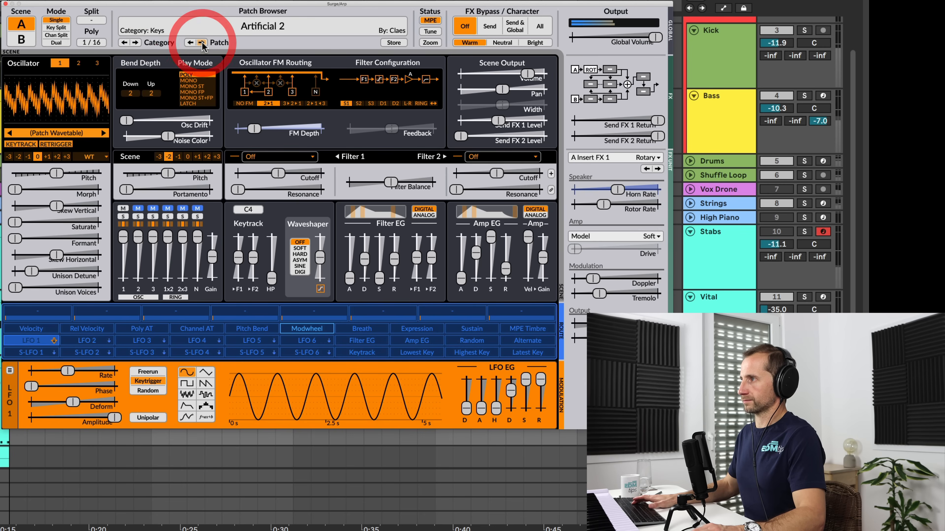
click(202, 42)
click(201, 42)
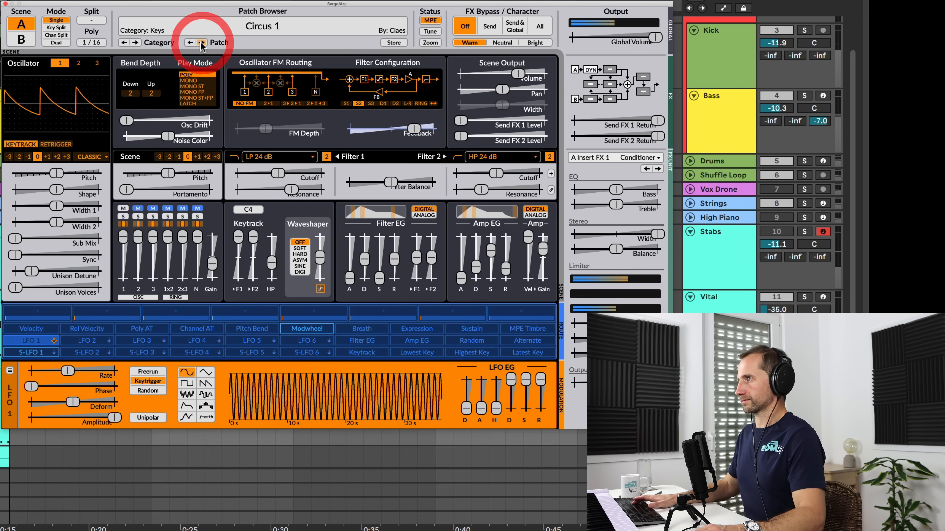
click(191, 43)
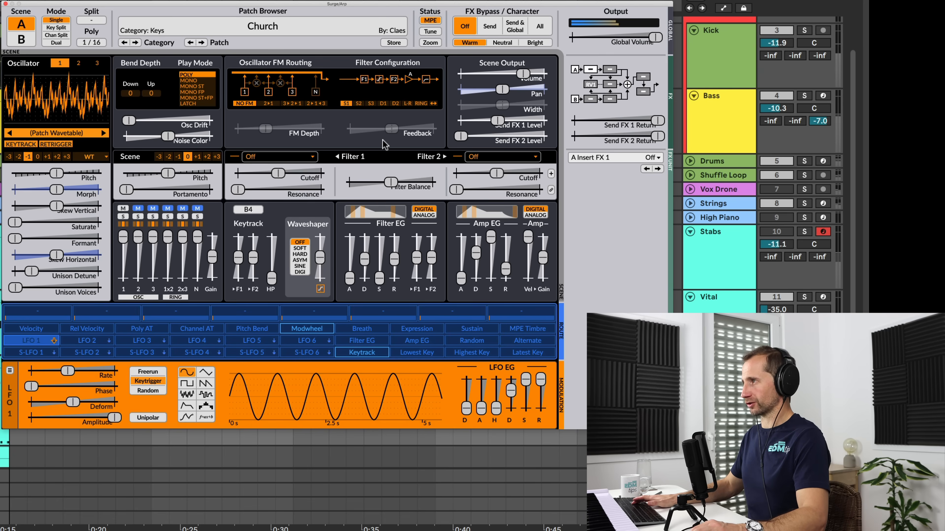
View scene B of the Church patch, return to scene A and raise the portamento to about 0.020 s
click(22, 39)
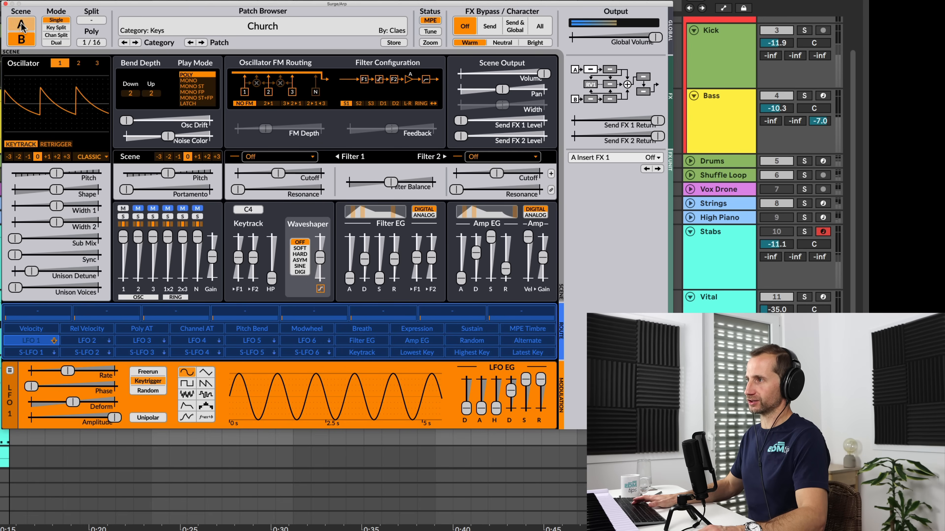
click(21, 26)
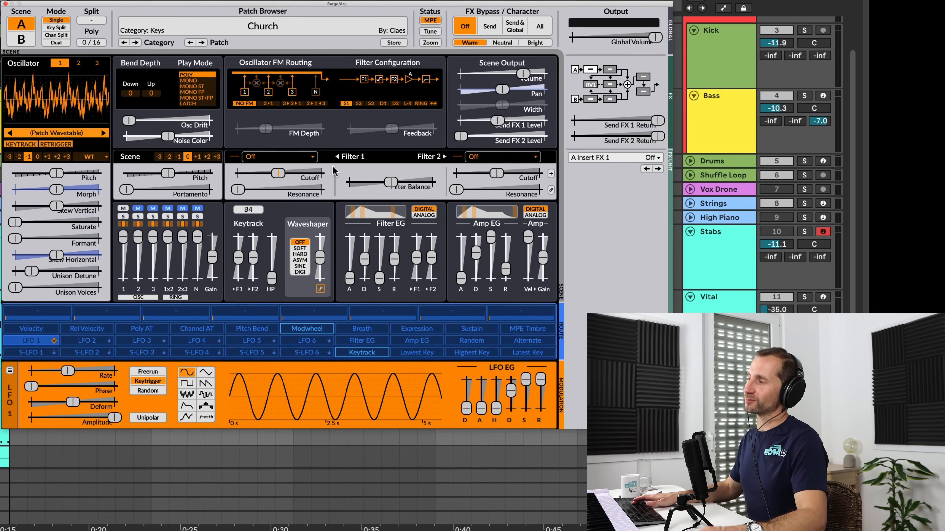
drag(168, 174, 145, 193)
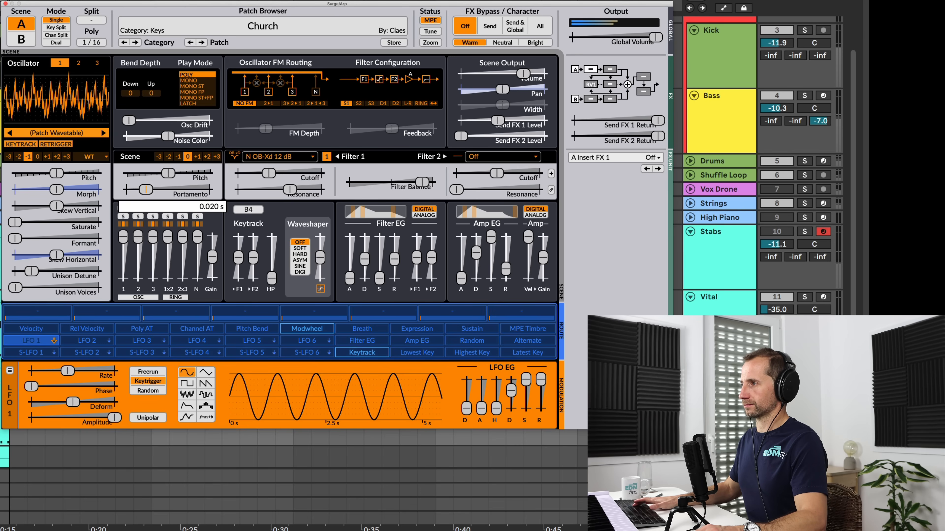
drag(141, 190, 142, 190)
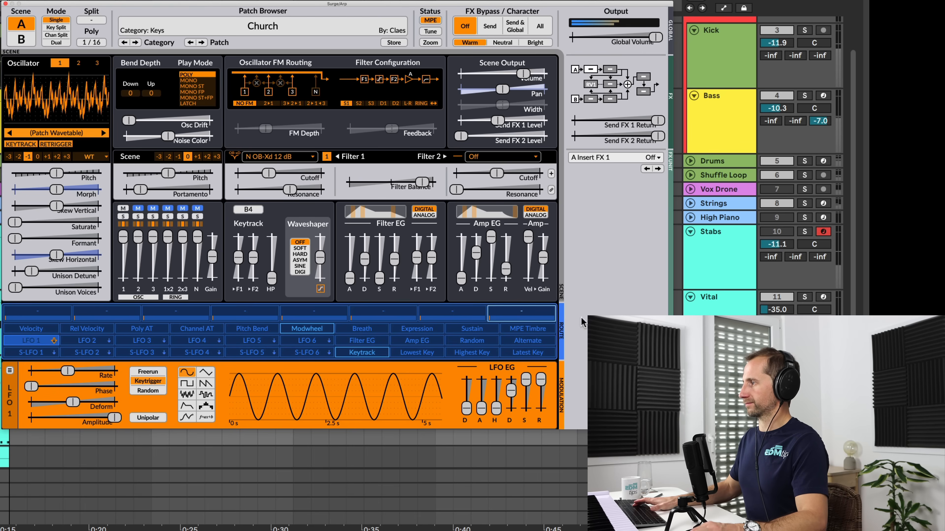
Unsolo the Arp track to hear Surge in the full mix and raise the track's second send
click(804, 363)
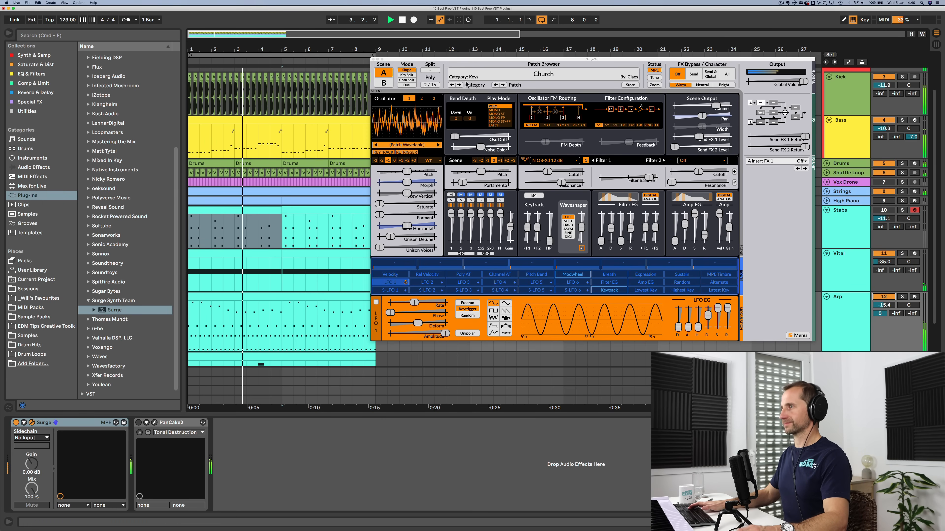
drag(895, 313, 895, 286)
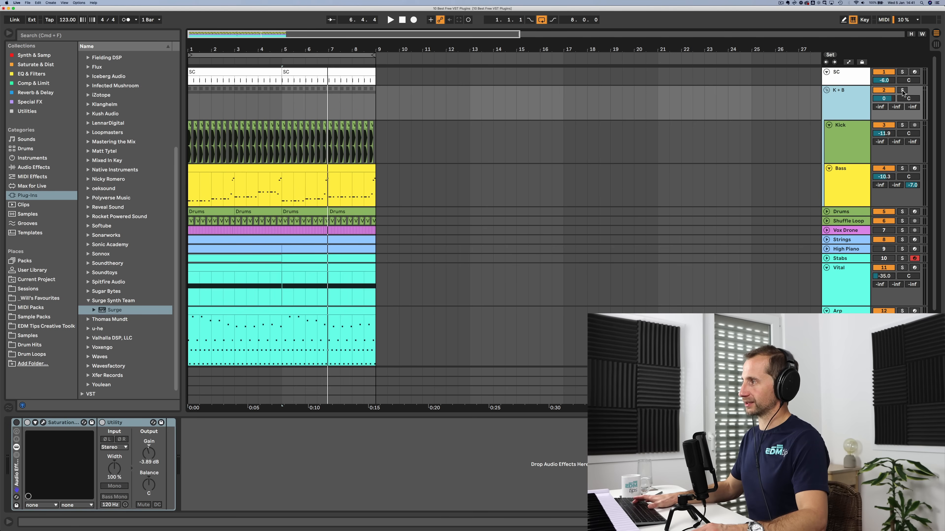
Select and solo the K + B group that holds the Kick and Bass tracks
click(856, 95)
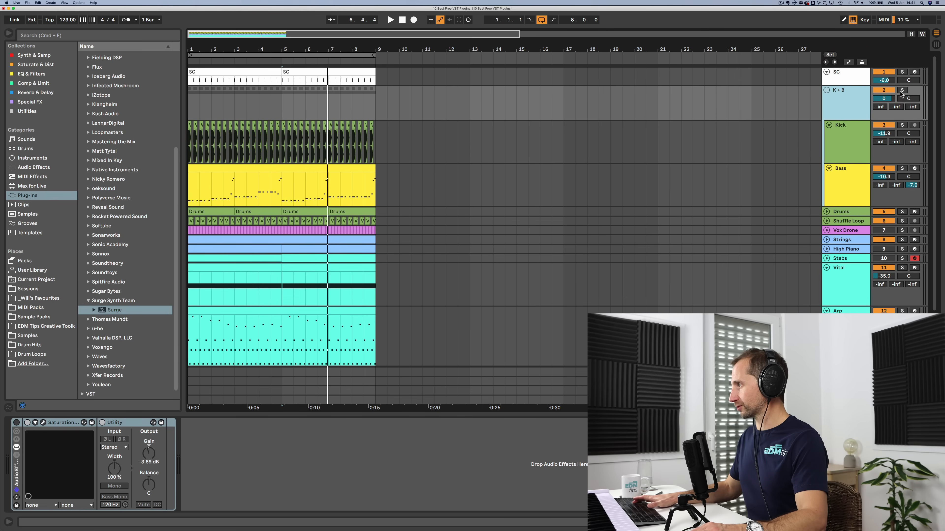
click(902, 91)
click(853, 105)
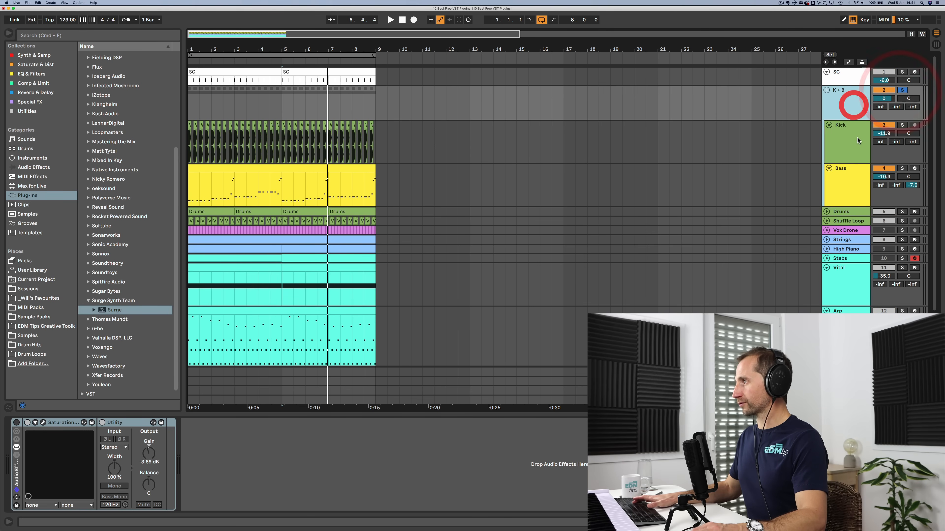
click(837, 96)
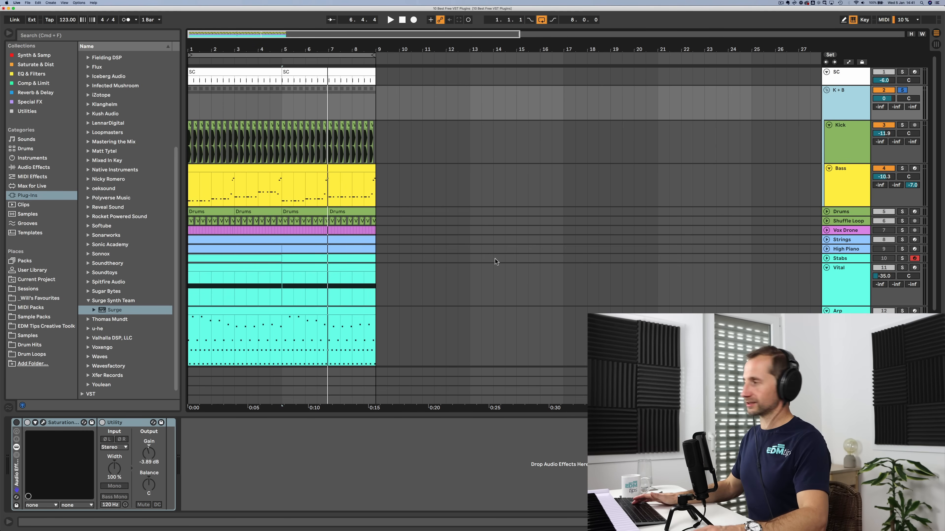
During playback of the K + B group, enable its audio effect rack and open the Softube saturation plugin
key(space)
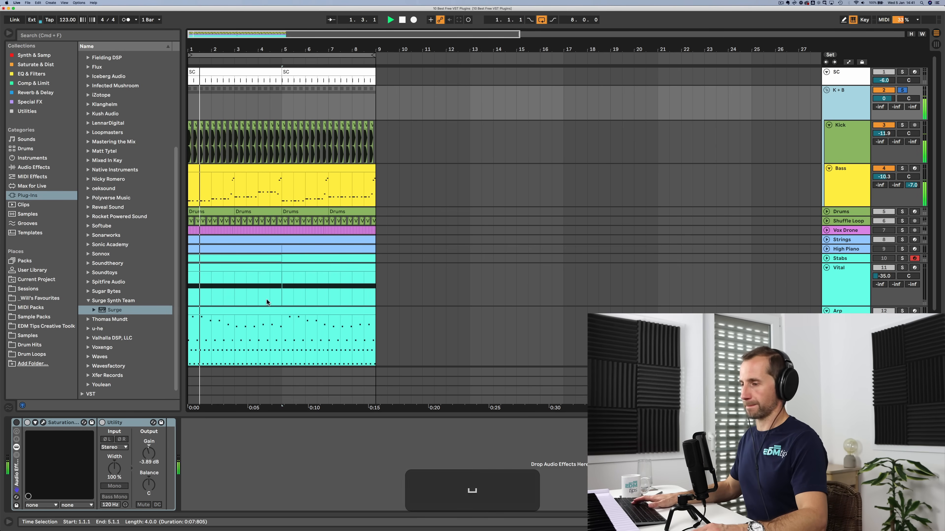
click(17, 423)
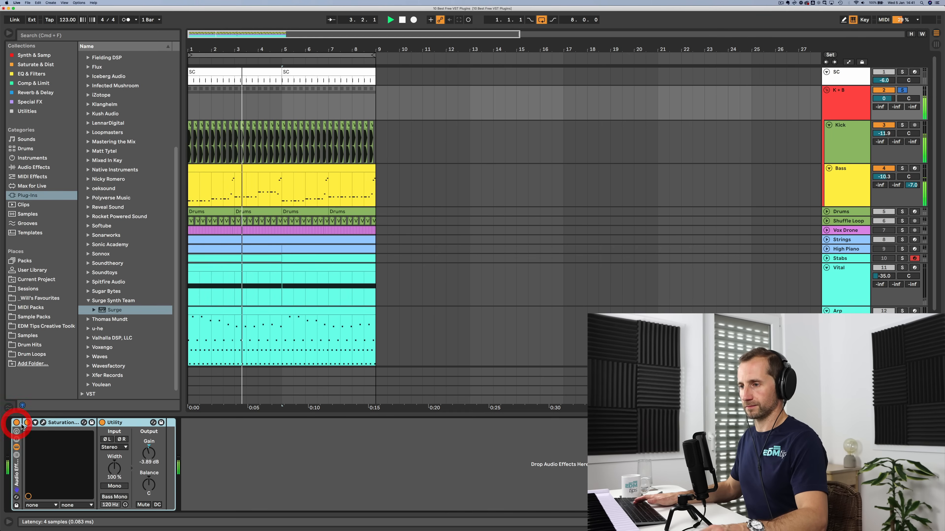
click(43, 423)
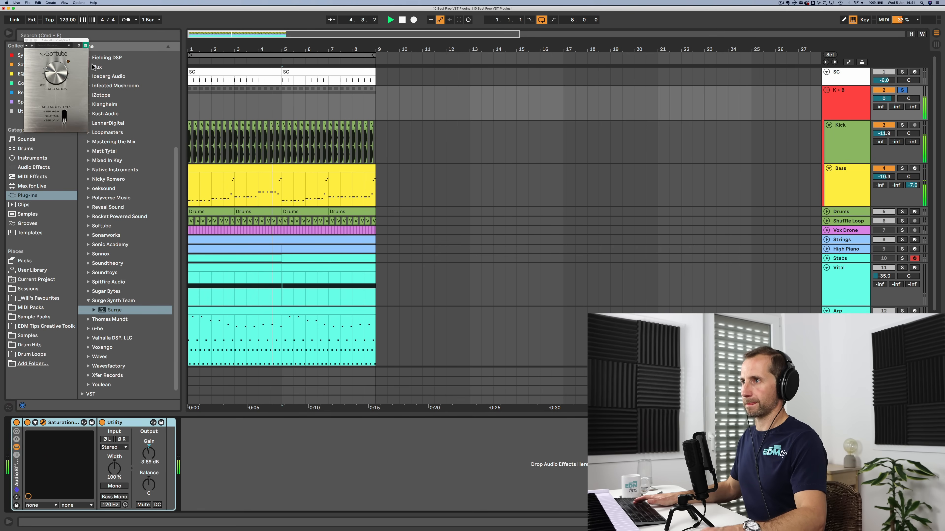
Set the Utility gain on the K + B group to -8.33 dB and compare the effect rack bypassed and enabled
click(61, 58)
drag(149, 452, 149, 464)
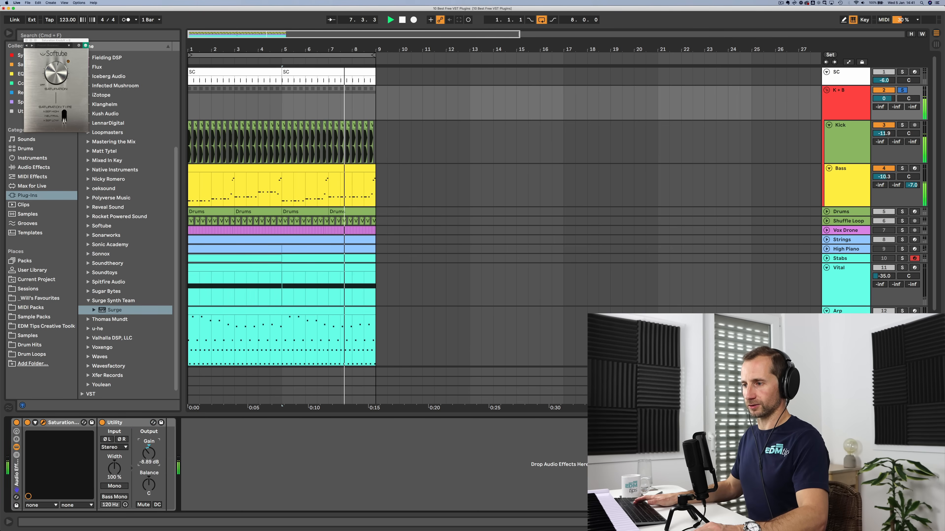
click(17, 422)
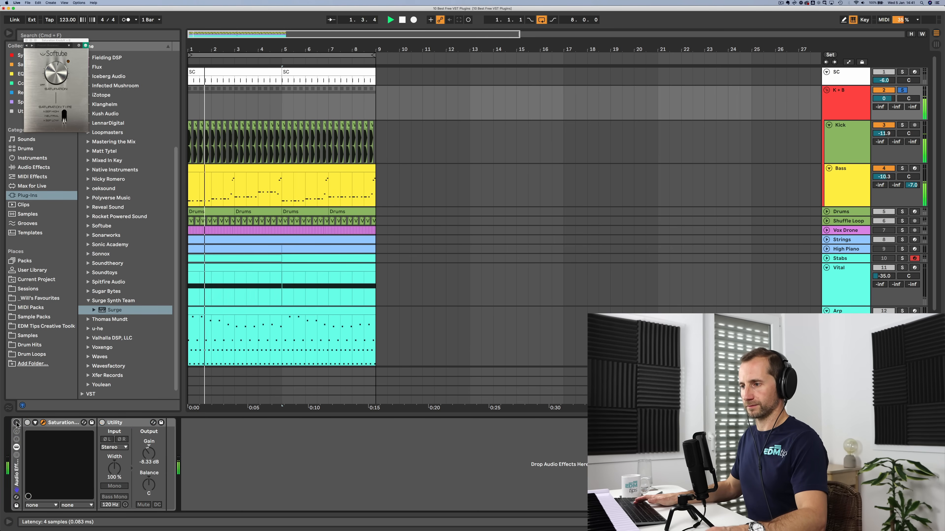
click(16, 423)
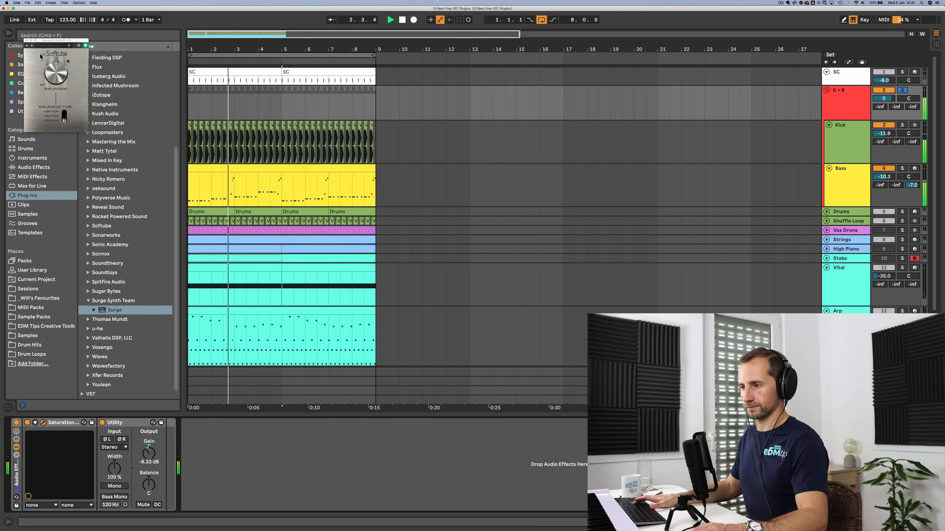
key(space)
click(26, 41)
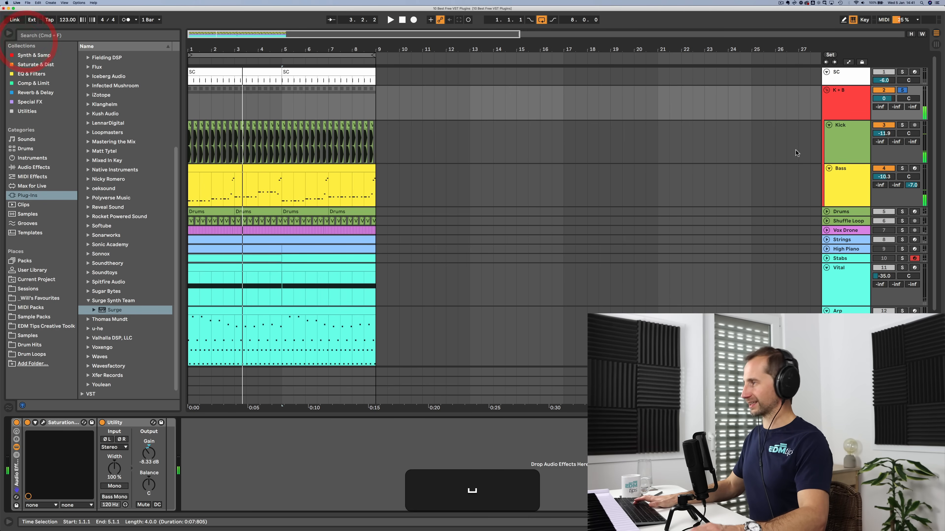
Solo and play the Drums track, show its Softube saturation plugin and enable it
click(854, 212)
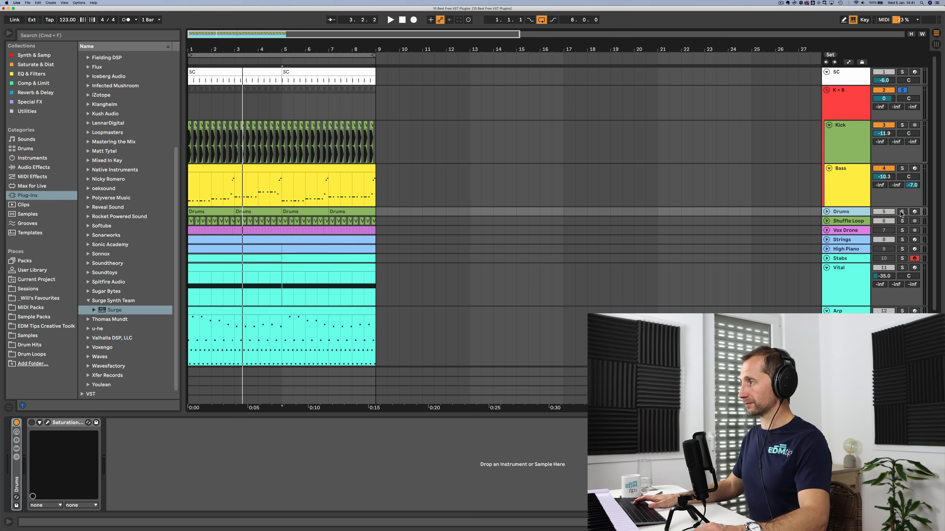
click(855, 211)
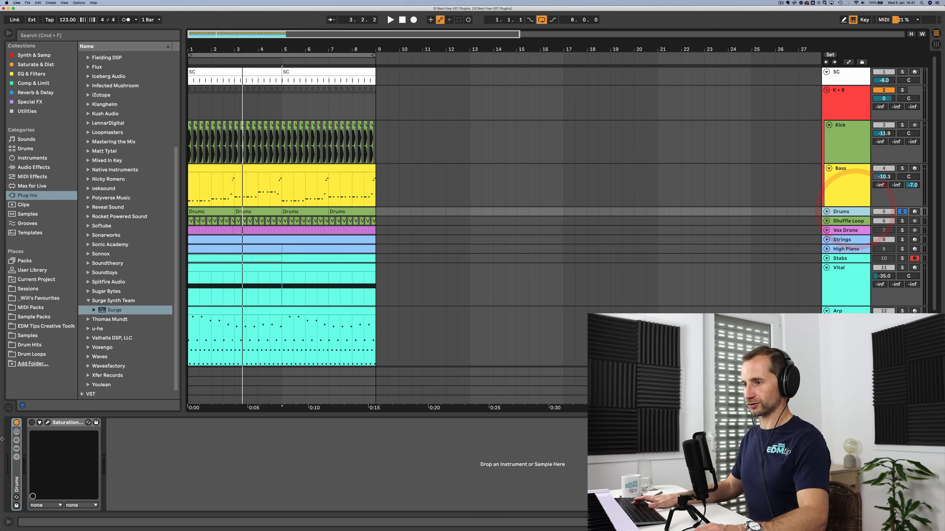
key(space)
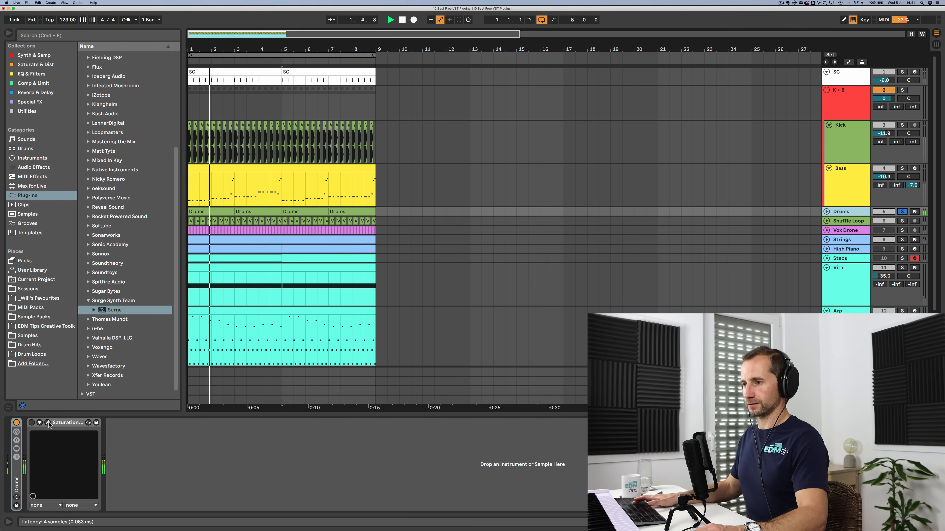
click(47, 422)
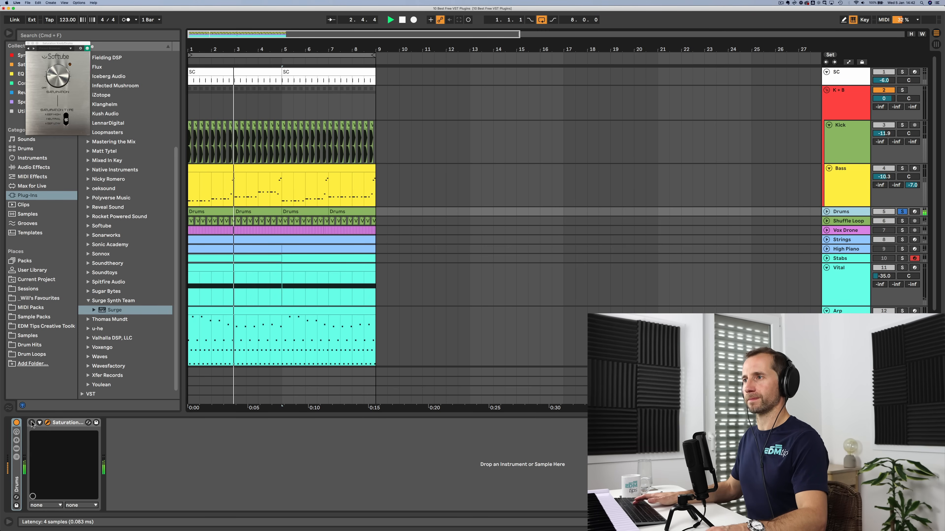
click(32, 422)
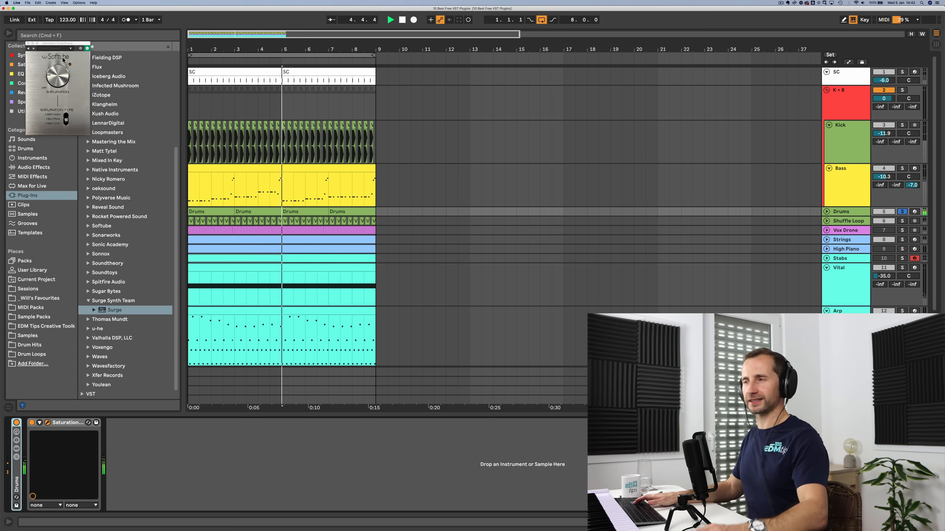
click(28, 44)
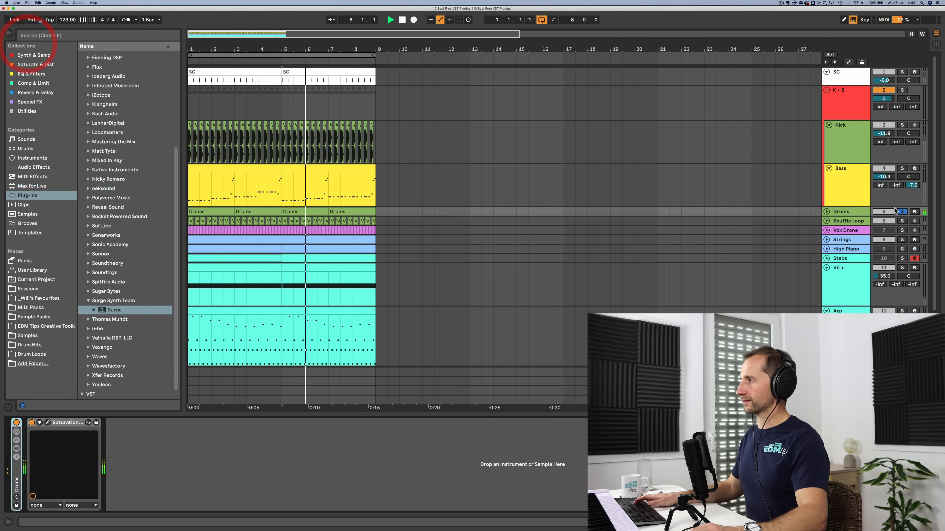
Add the Shuffle Loop track to the soloed Drums and enable its saturation plugin
super+click(902, 220)
click(859, 222)
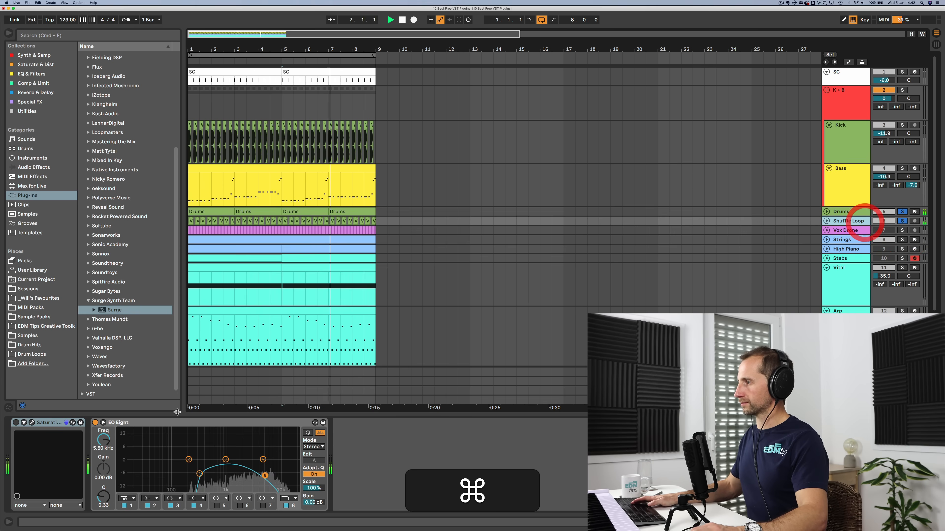
click(16, 423)
Add the K + B group to the soloed tracks, clear all solos and restart playback to hear the full mix
super+click(903, 89)
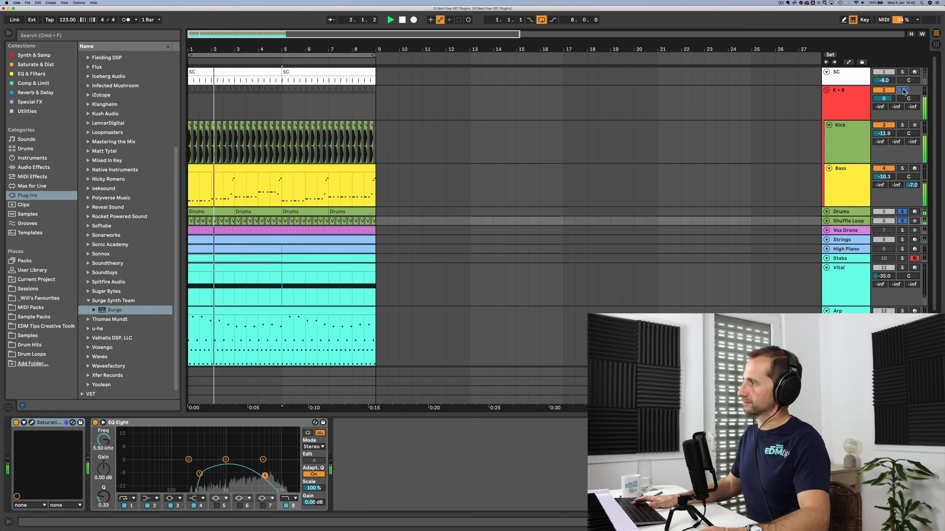
click(903, 89)
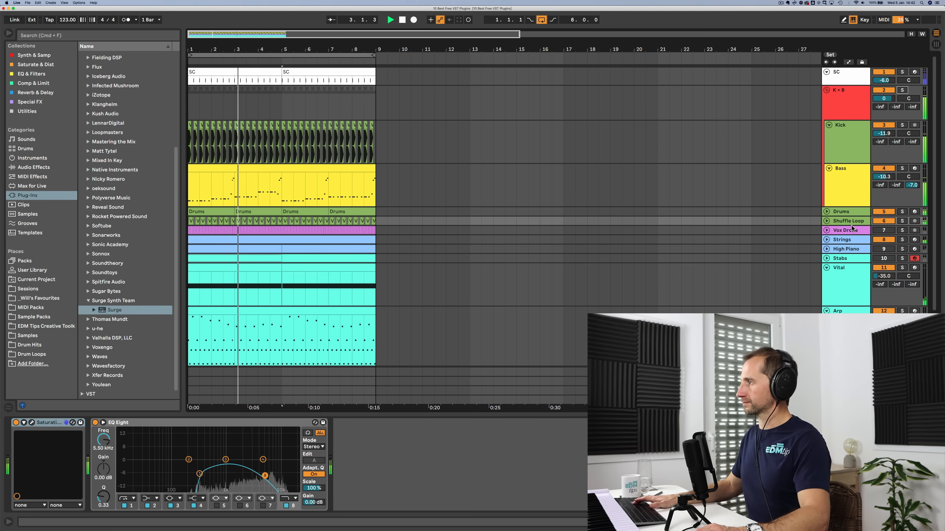
key(space)
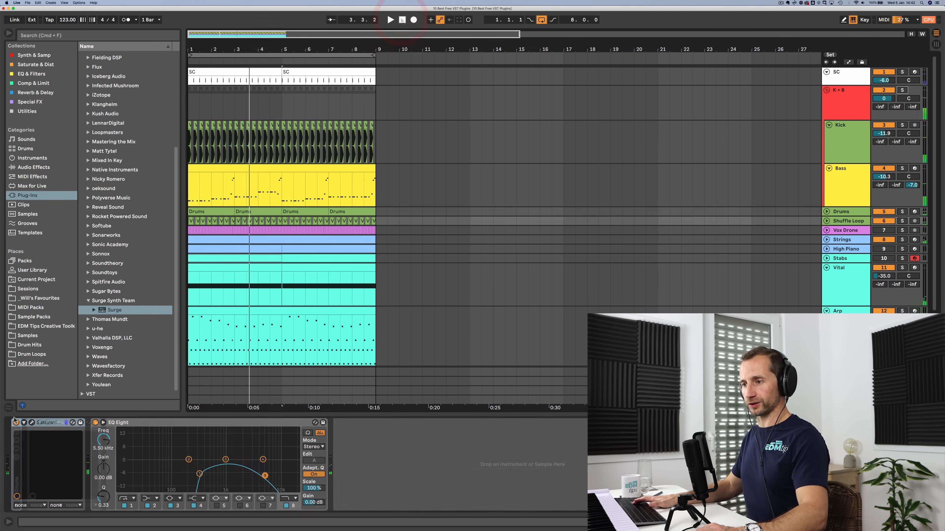
click(402, 20)
key(space)
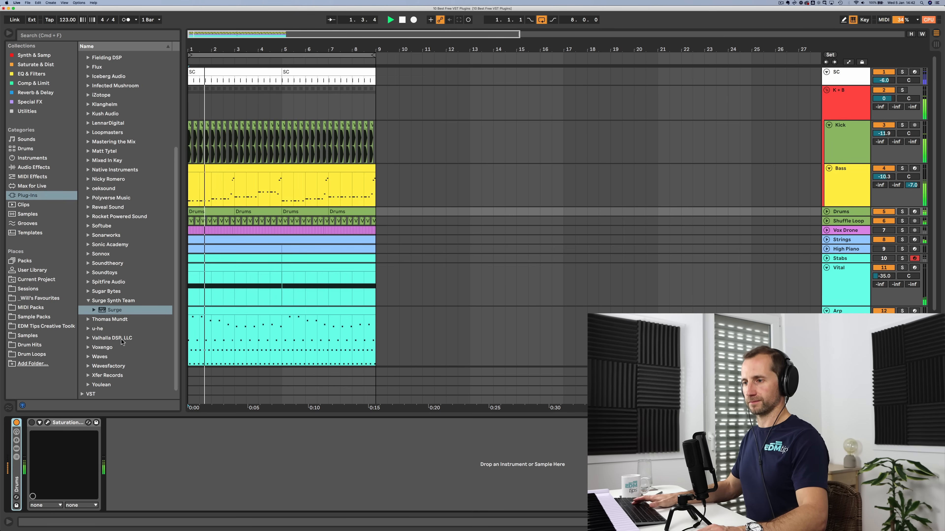
Undo the saturation bypass on the Drums track and re-enable the saturation plugin on the Shuffle Loop track during playback
key(super)
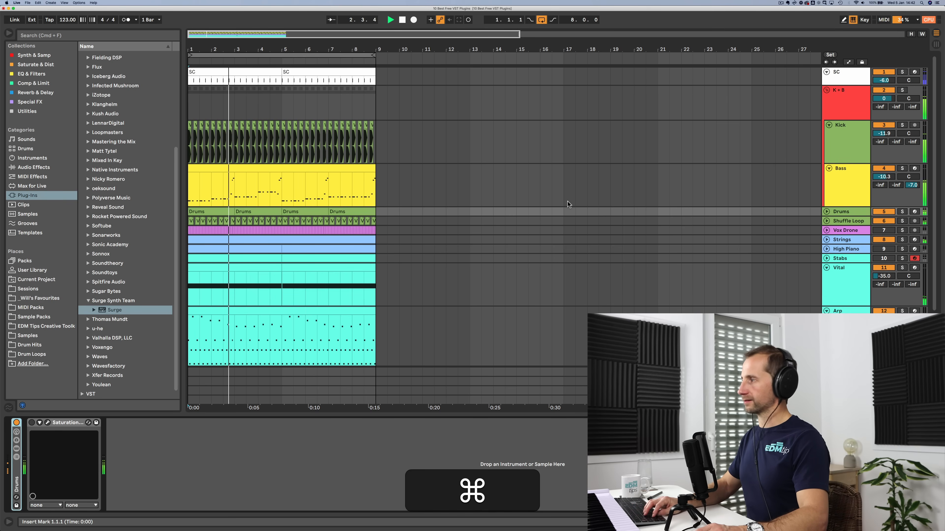
key(super+z)
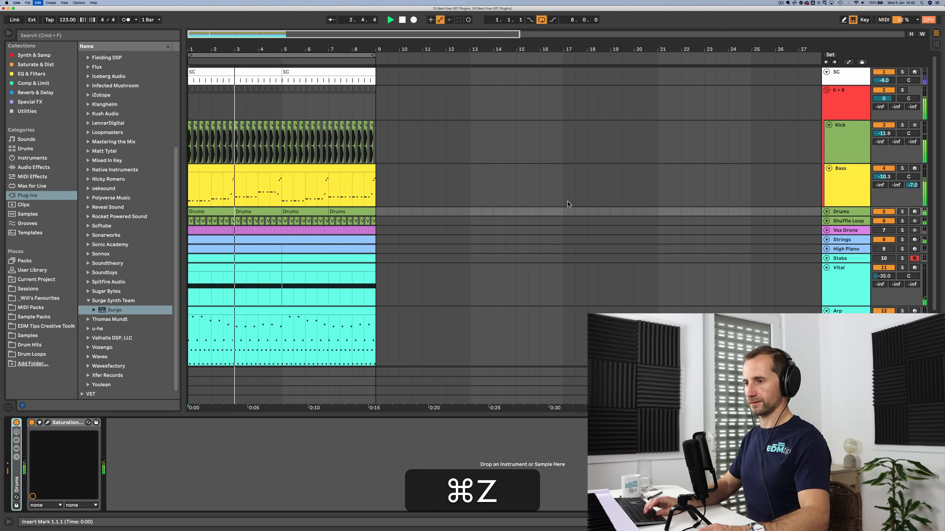
click(858, 106)
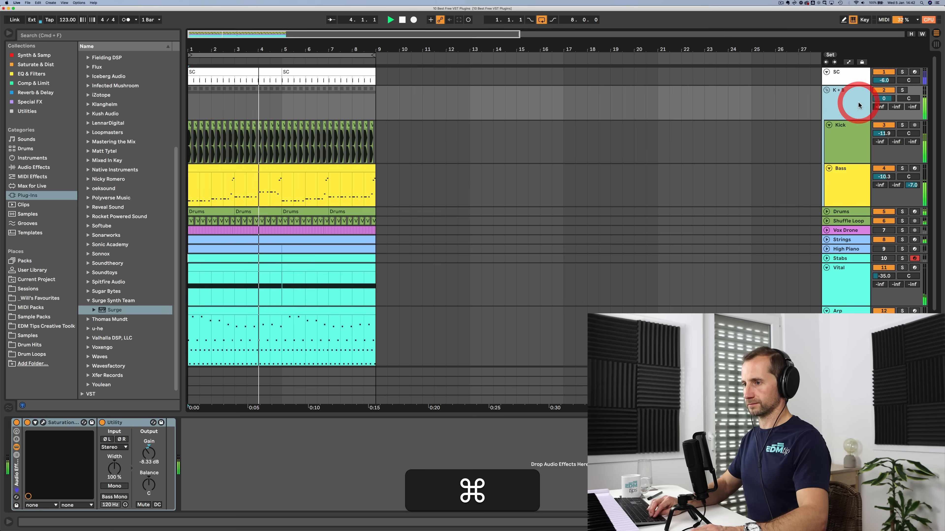
click(845, 212)
click(844, 221)
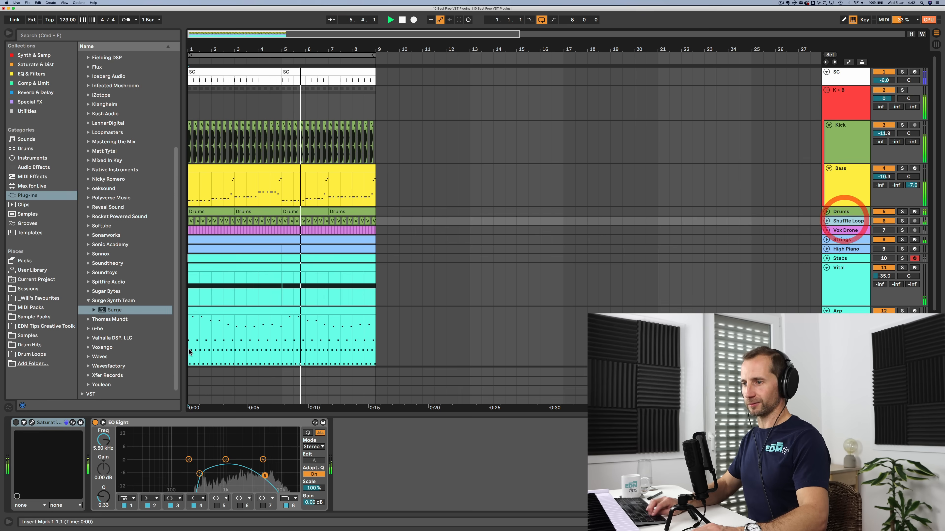
click(16, 423)
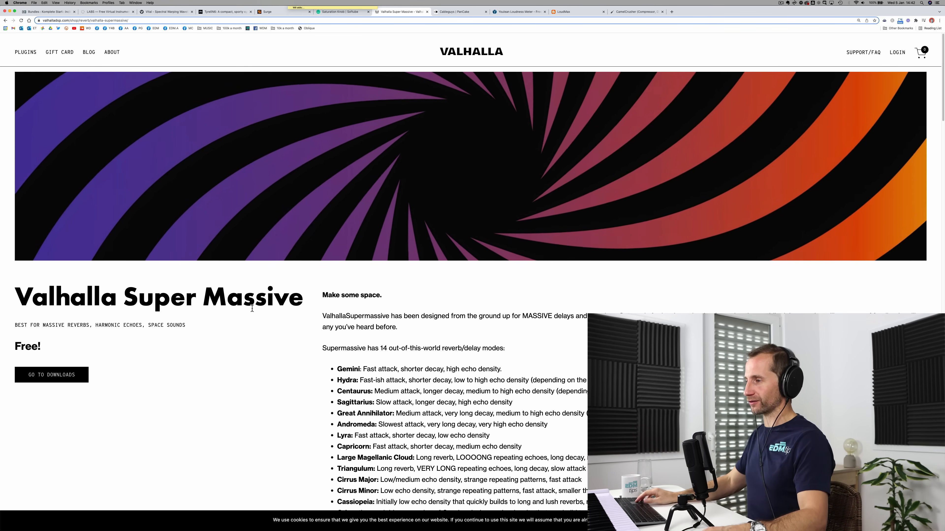
Switch from the Valhalla Super Massive page back to Ableton Live and solo and play the Stabs track
key(ctrl+Right)
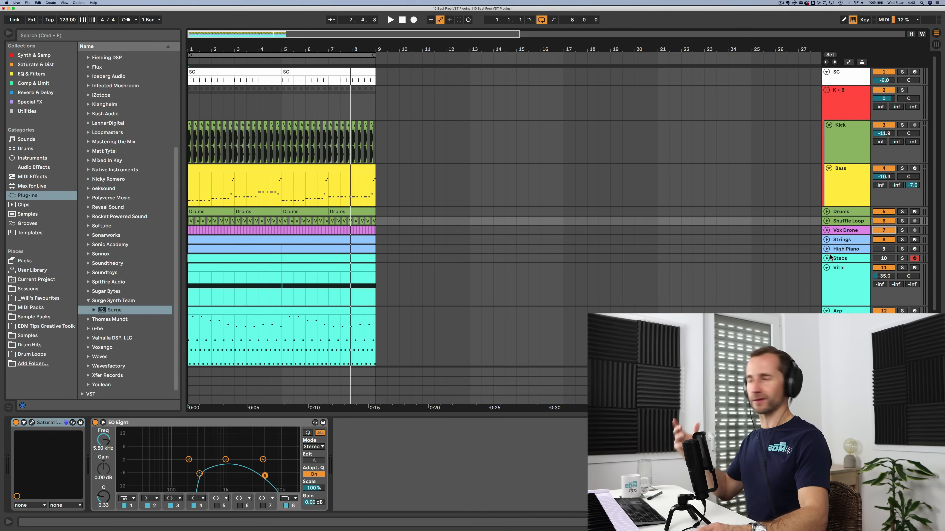
click(840, 259)
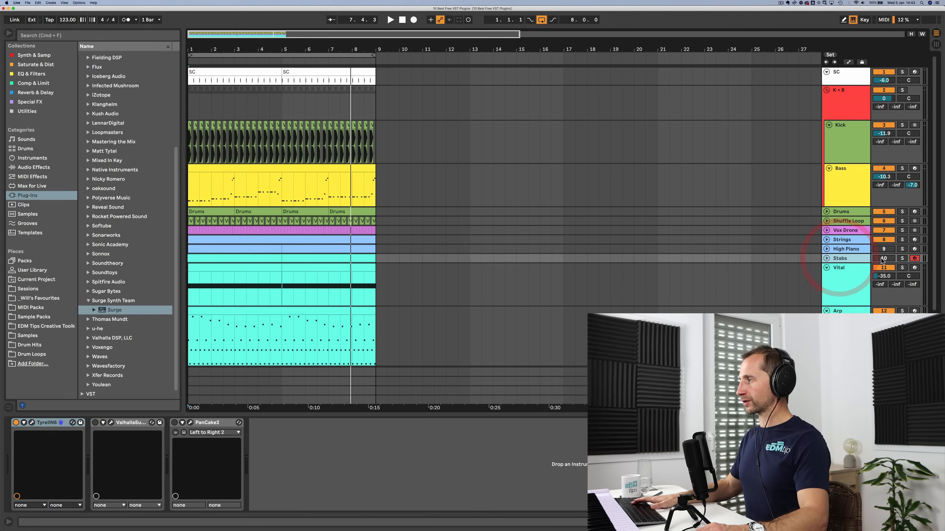
click(900, 258)
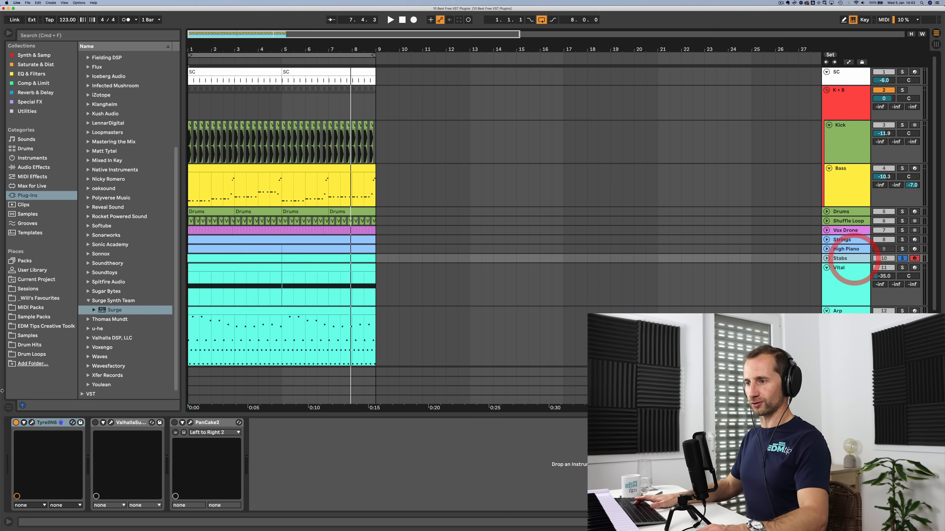
click(32, 423)
click(23, 34)
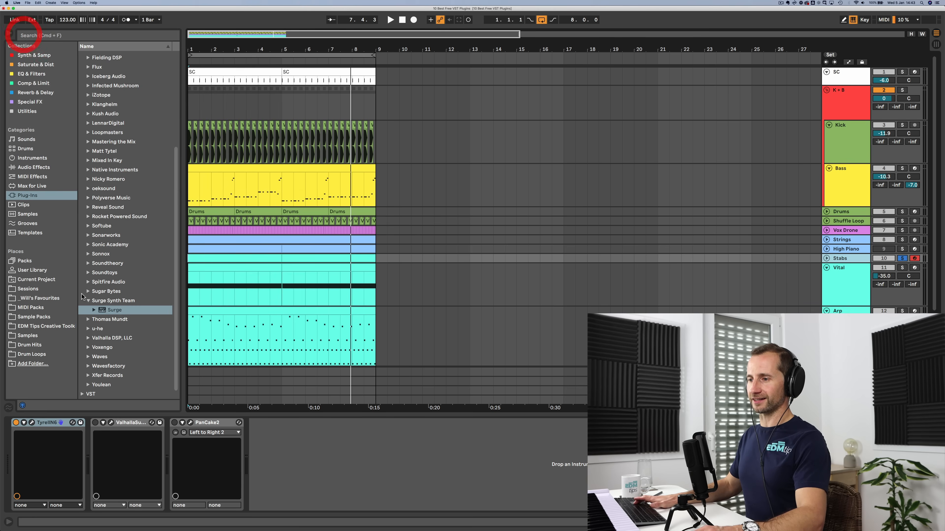
key(space)
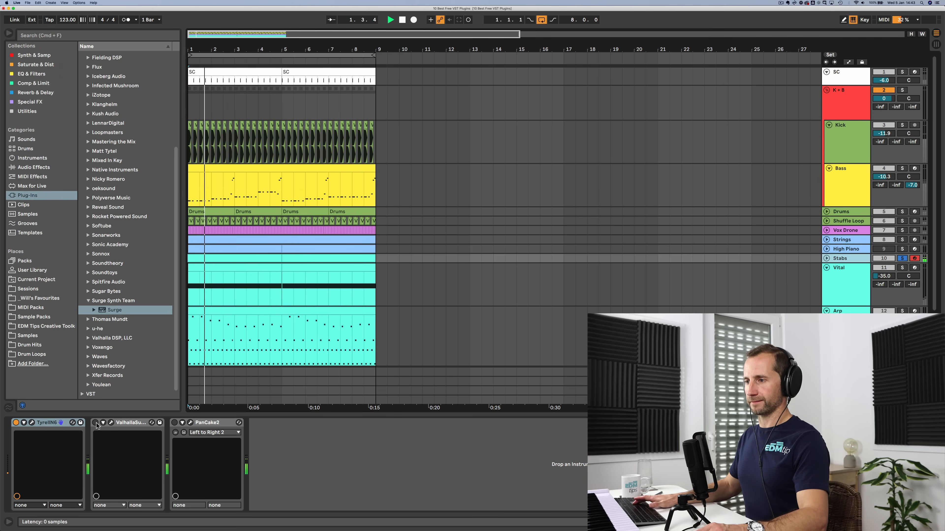
Open Valhalla Supermassive on the Stabs track, enlarge and centre its window, and enable the effect
click(112, 422)
drag(218, 144, 462, 293)
drag(266, 34, 413, 87)
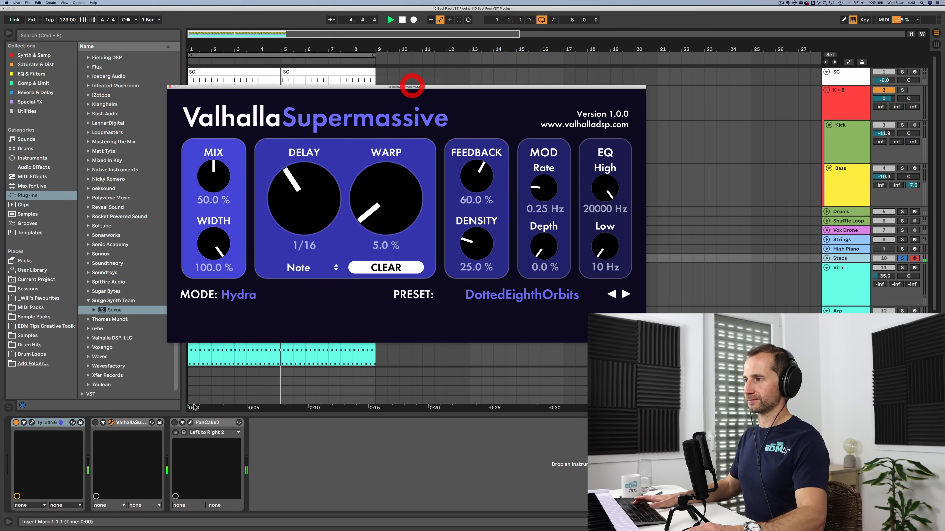
click(95, 423)
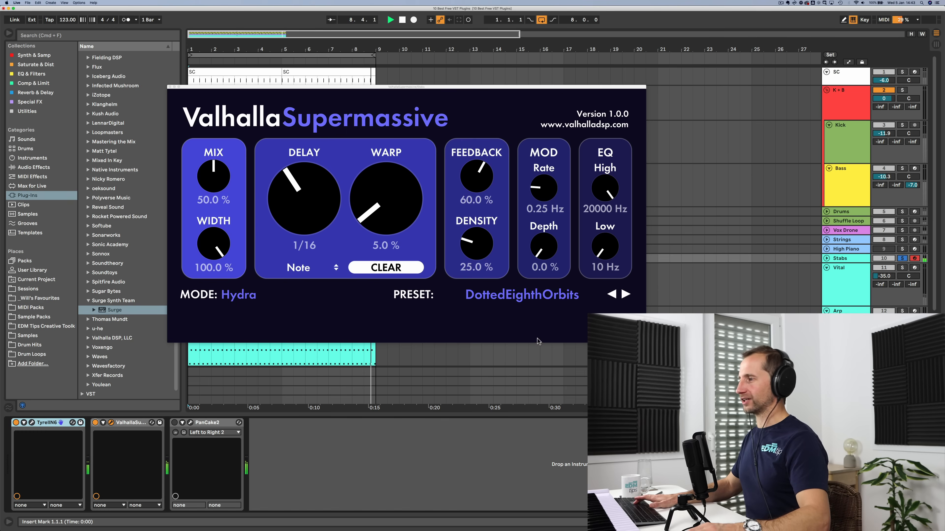
Step through the Supermassive presets to Lustrous Dotted-Eighth and unsolo the Stabs track to hear it in the mix
click(625, 294)
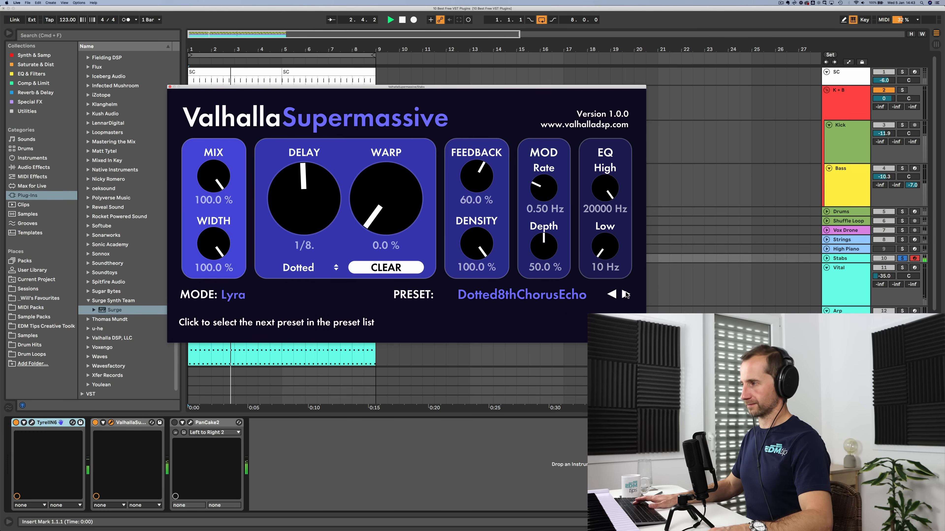
click(625, 294)
click(625, 295)
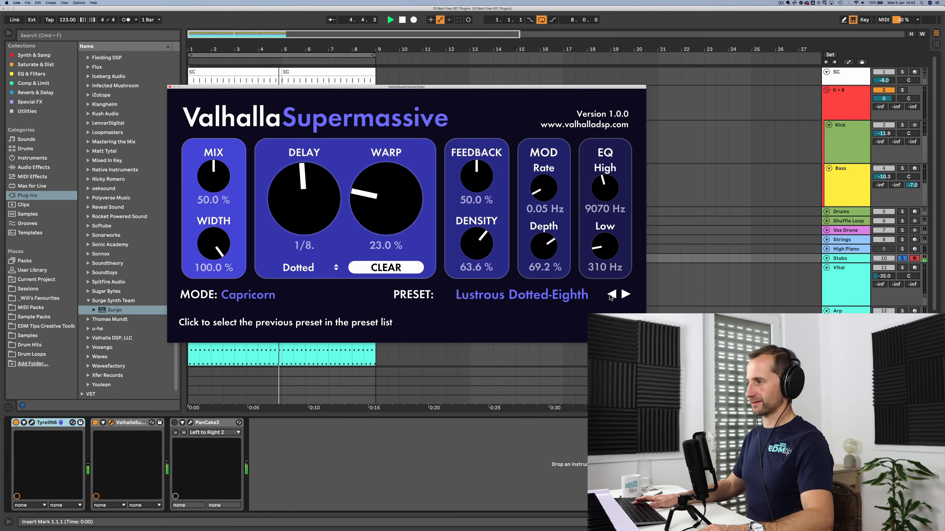
click(902, 259)
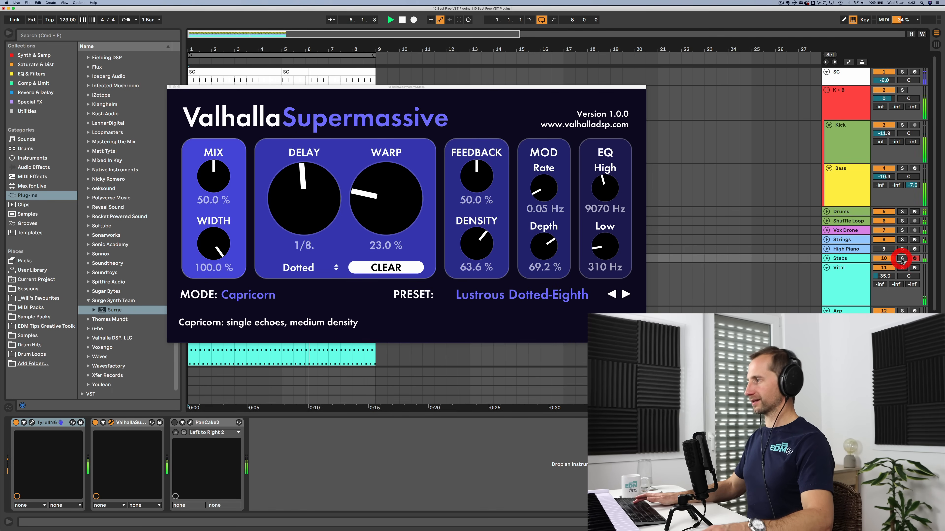
Collapse the Stabs and Vital tracks and compare the soloed Vital sound with Valhalla Supermassive bypassed and enabled
click(826, 259)
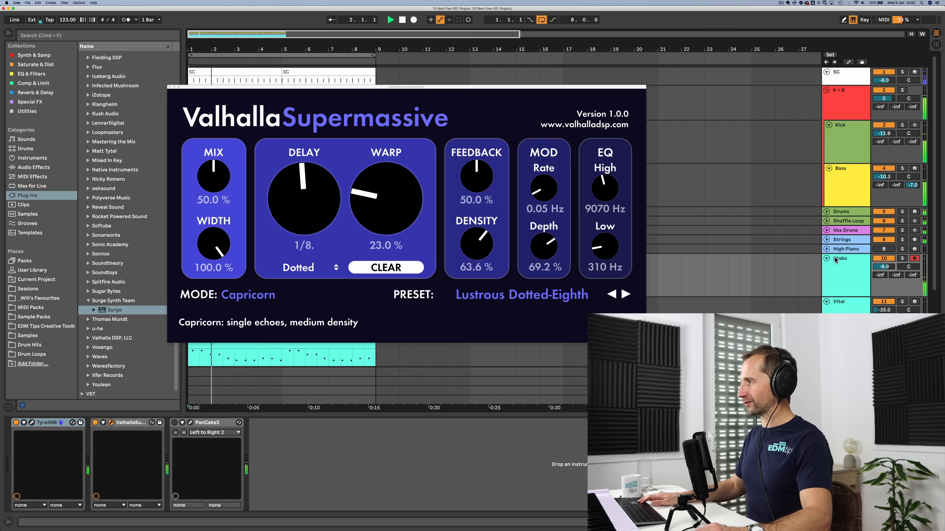
click(826, 259)
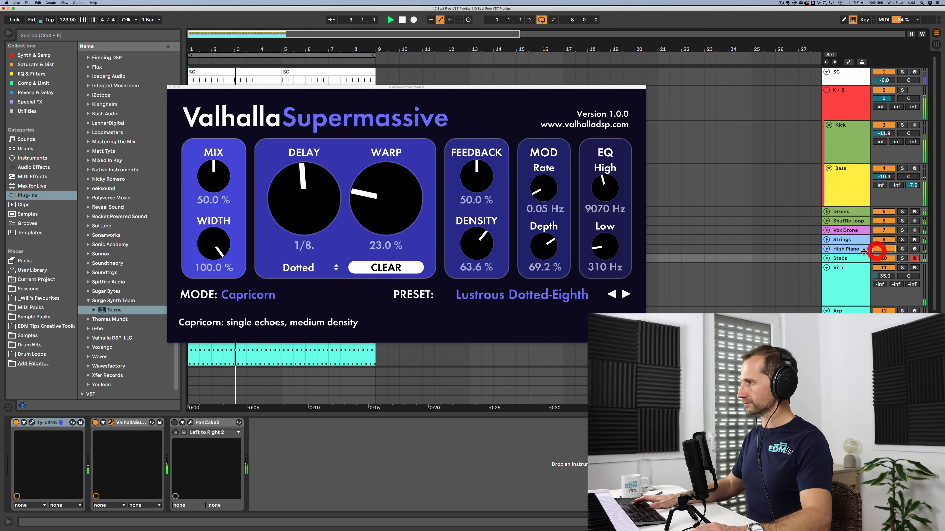
click(828, 268)
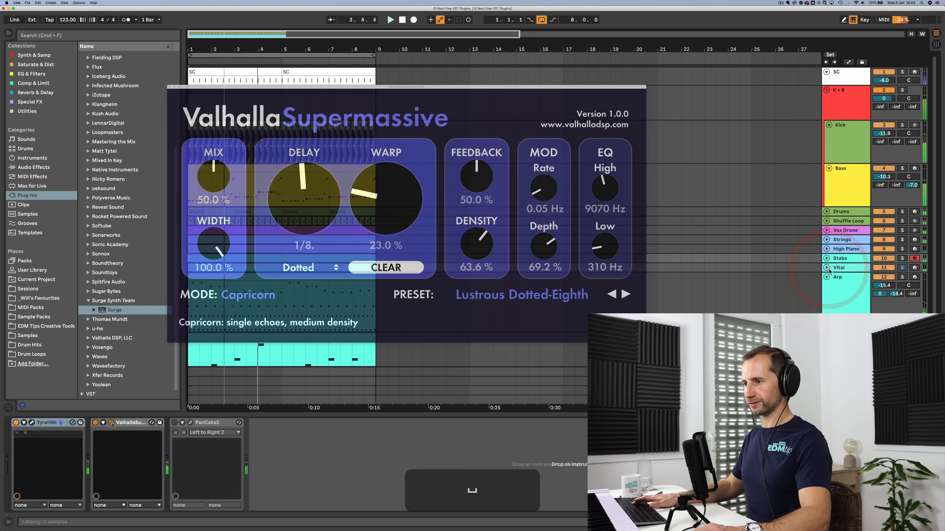
click(95, 423)
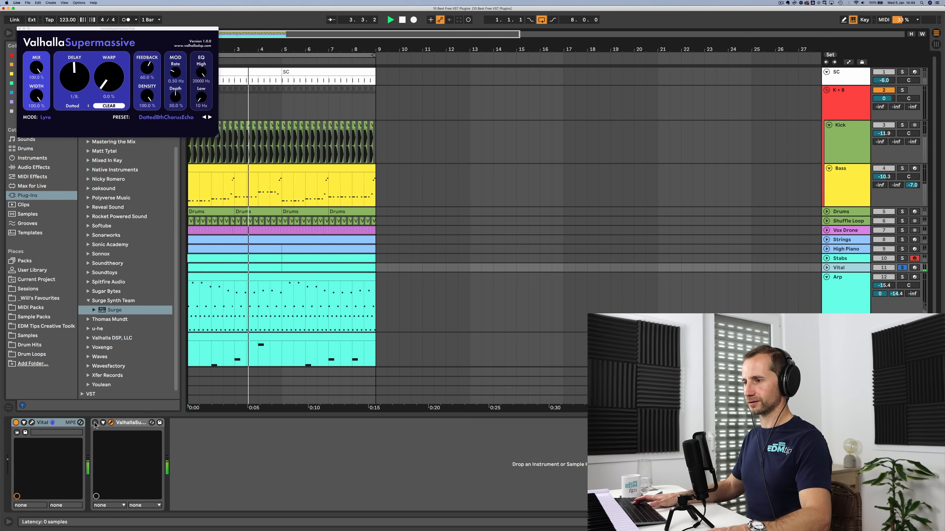
click(95, 423)
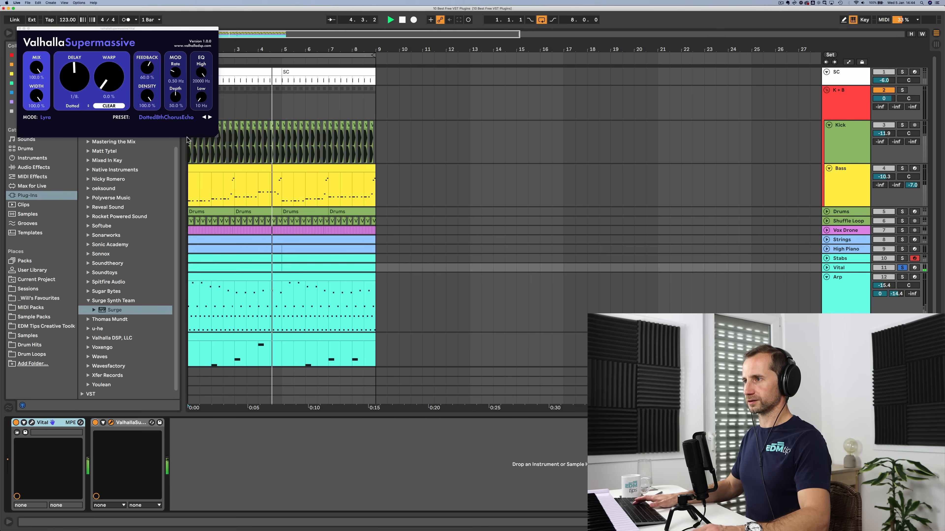
Step backwards through the Valhalla Supermassive presets on the Vital track, auditioning ForeverVerb
click(205, 118)
click(205, 118)
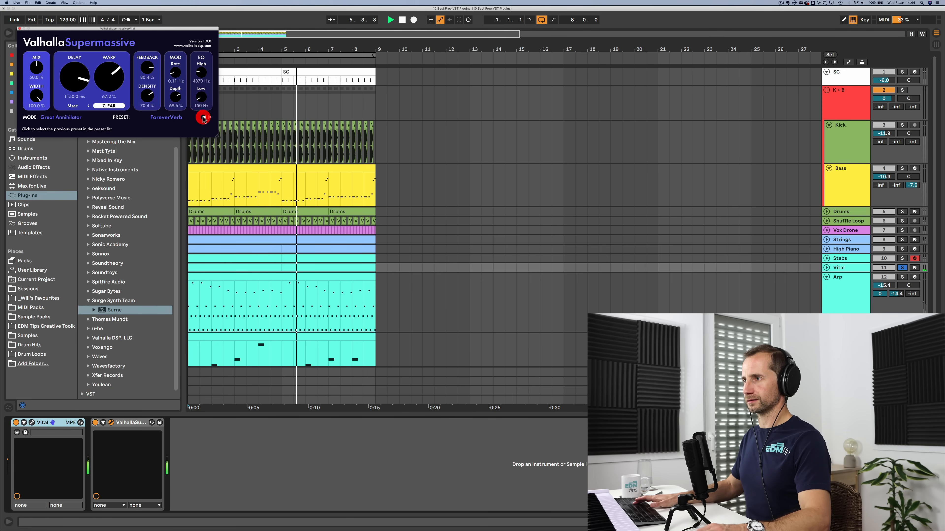
click(205, 118)
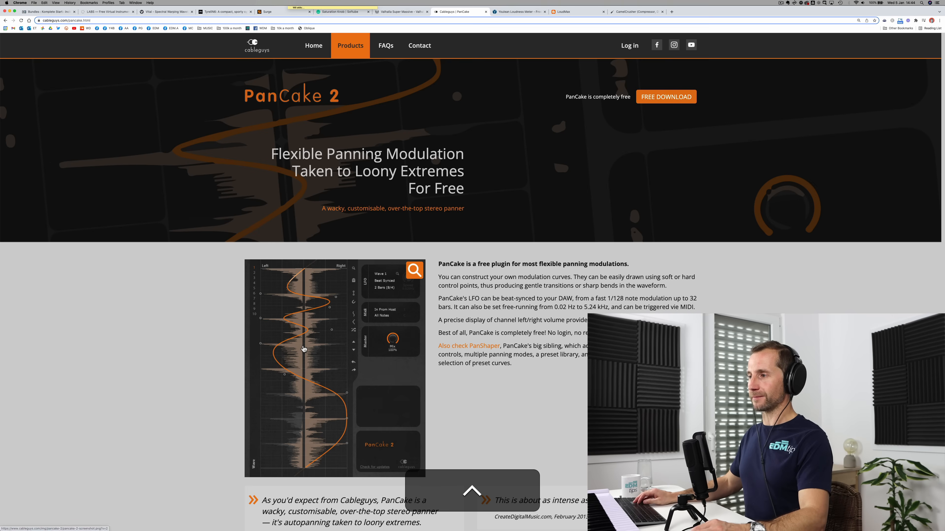
Switch from the PanCake web page back to Ableton Live and solo and play the Arp track
key(ctrl+Right)
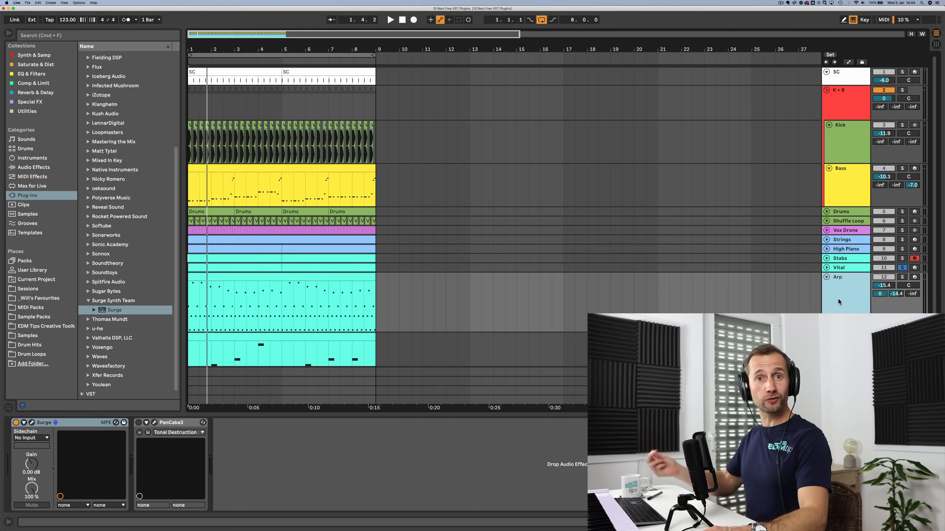
click(855, 291)
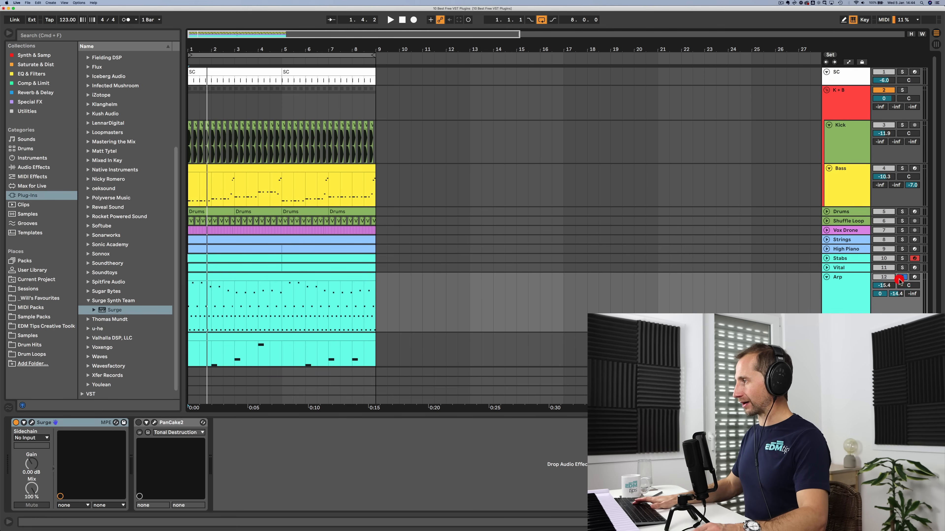
click(834, 289)
key(space)
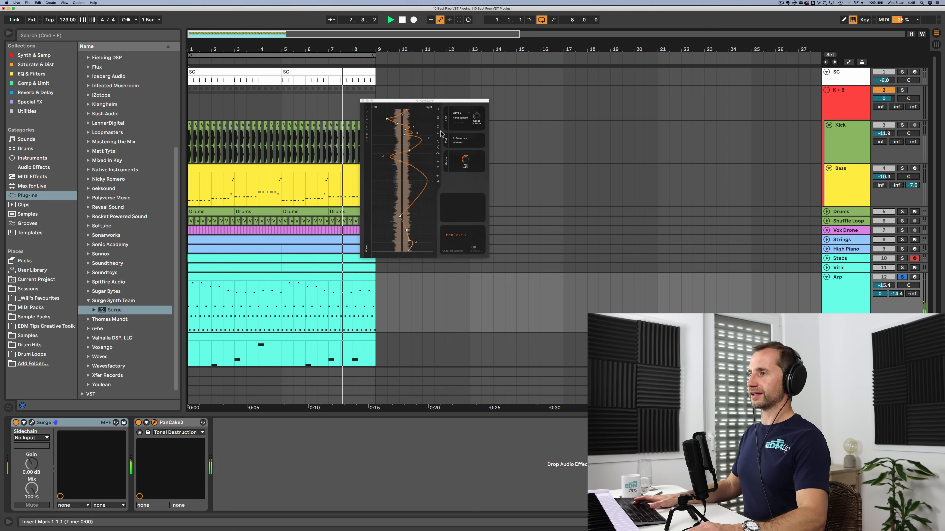
Audition the PanCake2 presets Left to Right Shy and Left to Right on the Arp track
click(200, 433)
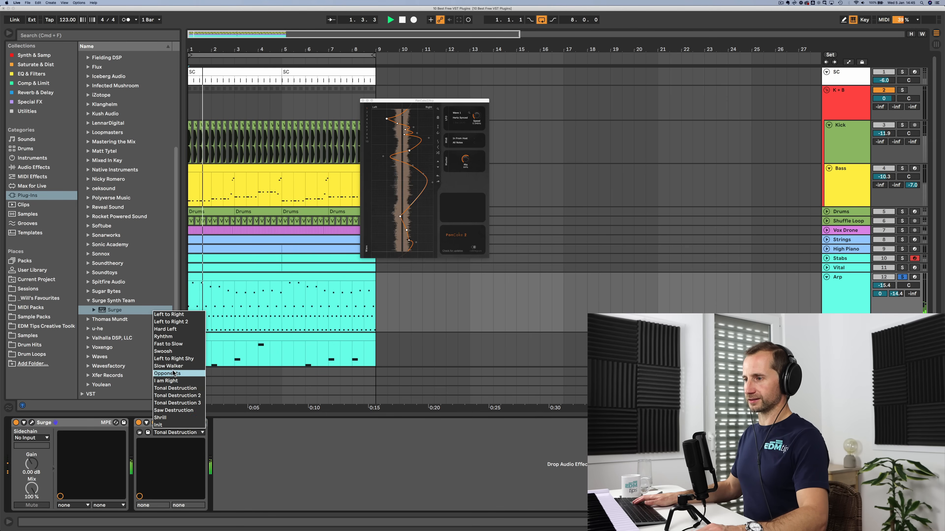
click(171, 359)
click(201, 433)
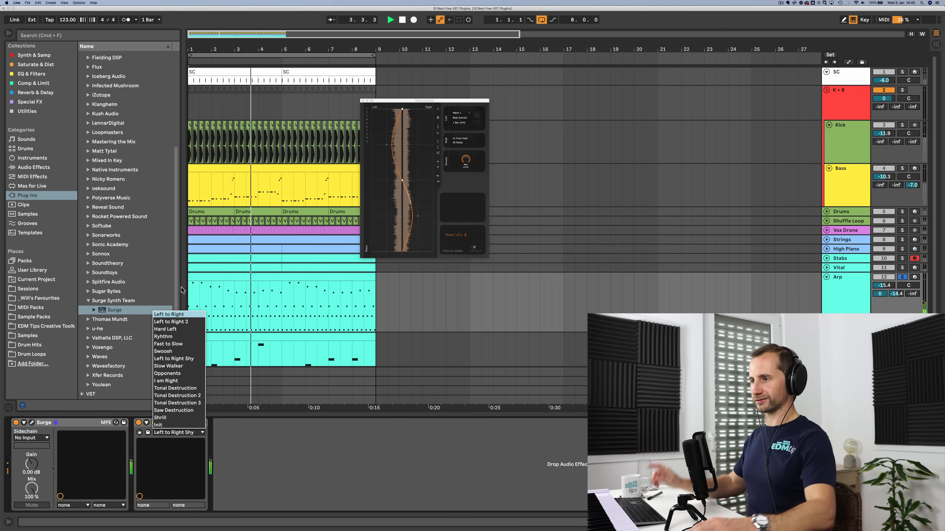
click(170, 314)
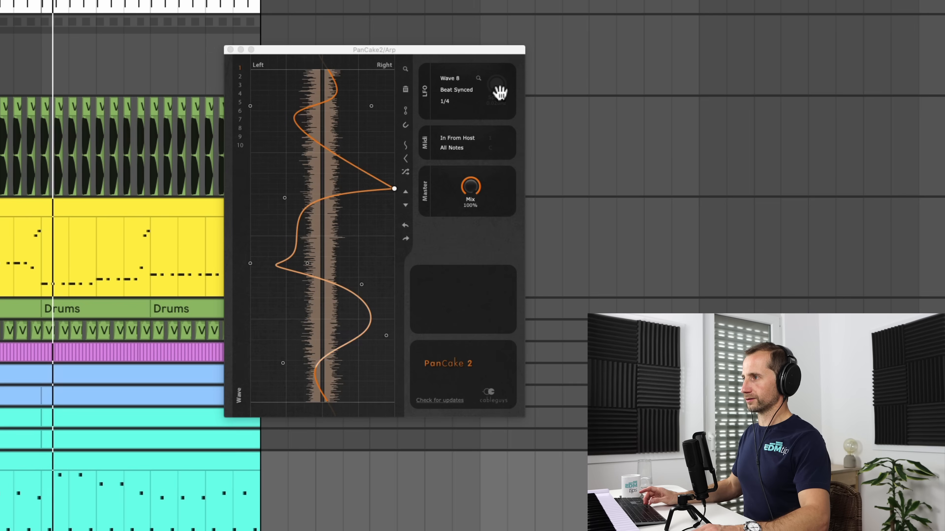
Drop PanCake's Mix to 0% and raise it again to compare the dry and panned Arp
click(477, 118)
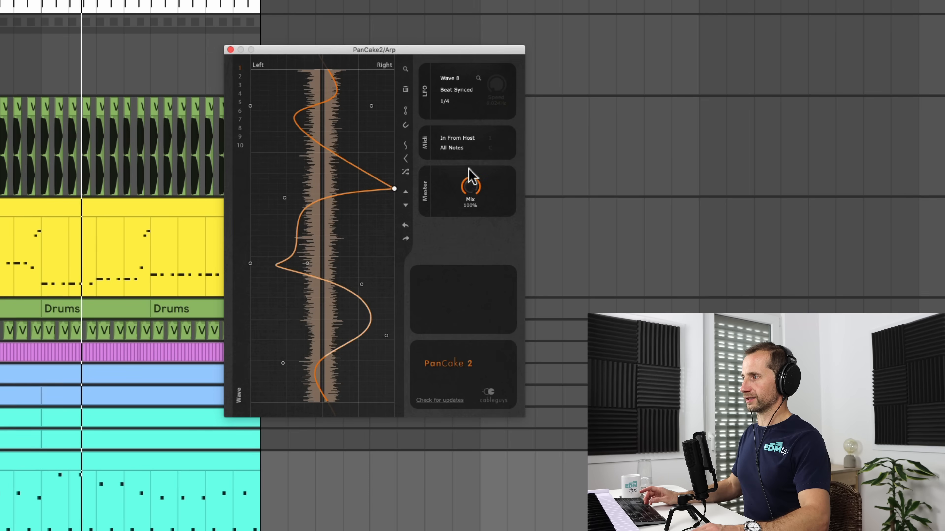
drag(466, 159, 469, 233)
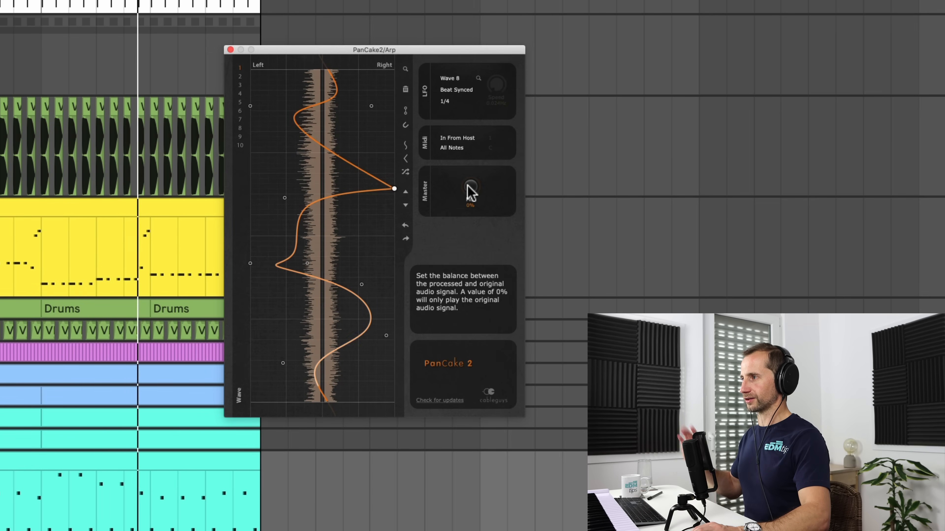
drag(470, 186, 470, 149)
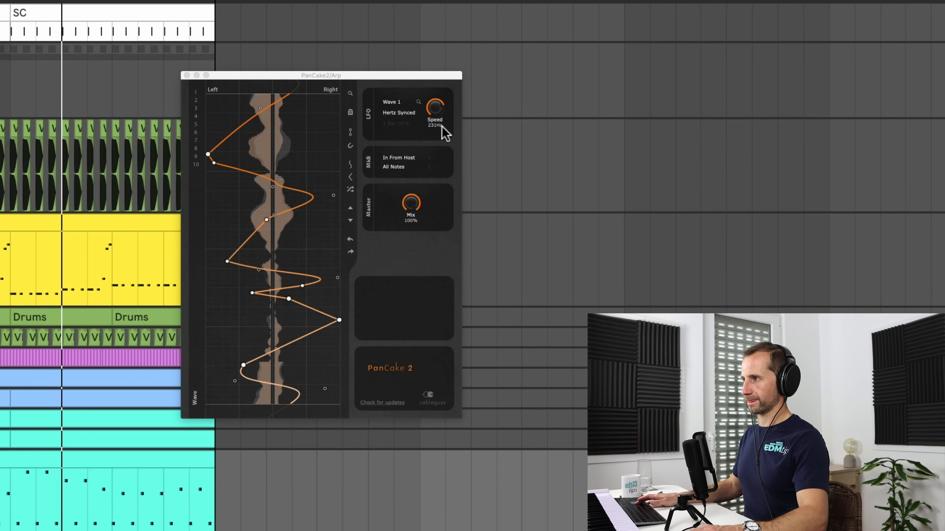
Lower the LFO speed of PanCake's Hertz-synced Wave 1 on the Arp track
drag(443, 128, 443, 146)
drag(435, 107, 434, 153)
drag(412, 201, 413, 205)
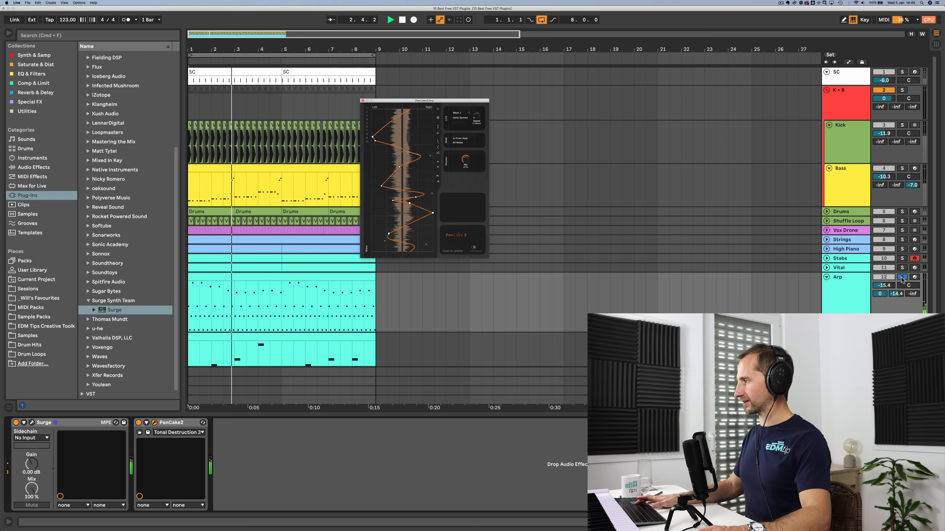
Unsolo the Arp track, then enable PanCake2 on the Stabs track and open its window
click(901, 278)
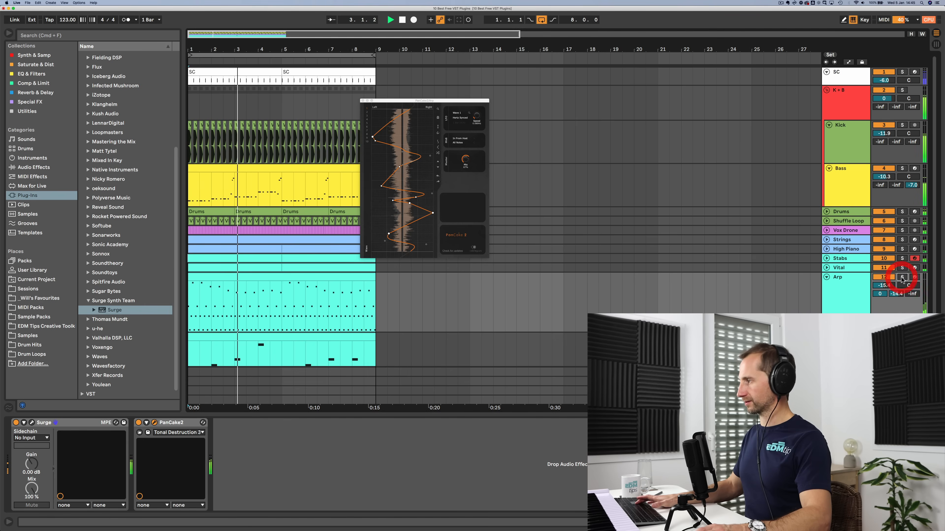
click(845, 258)
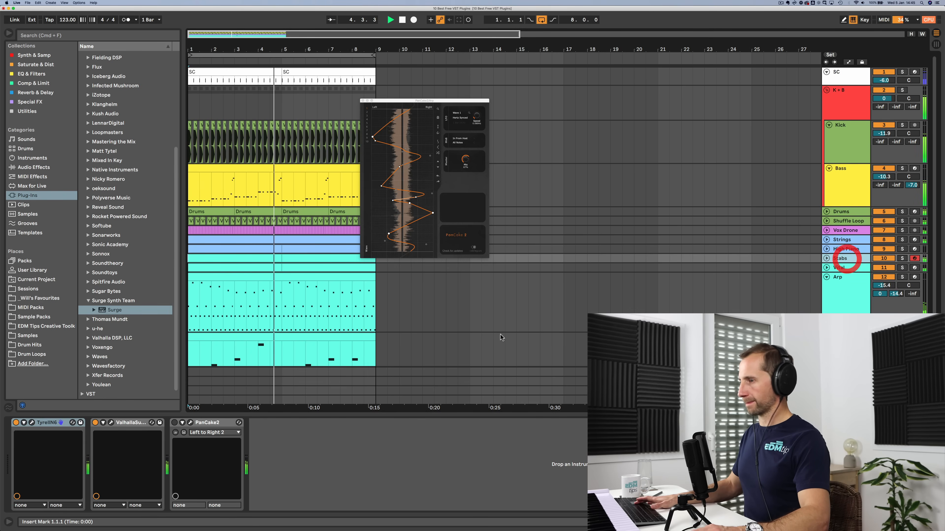
click(174, 423)
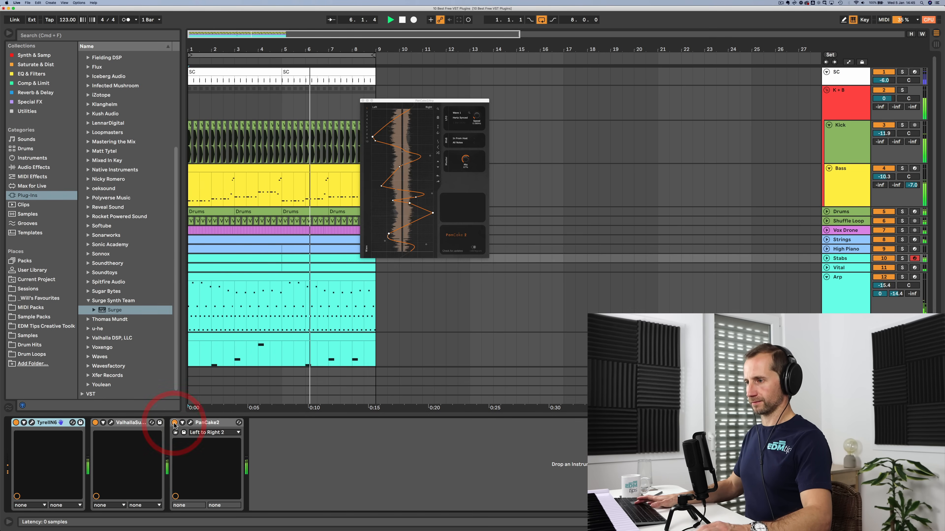
click(191, 423)
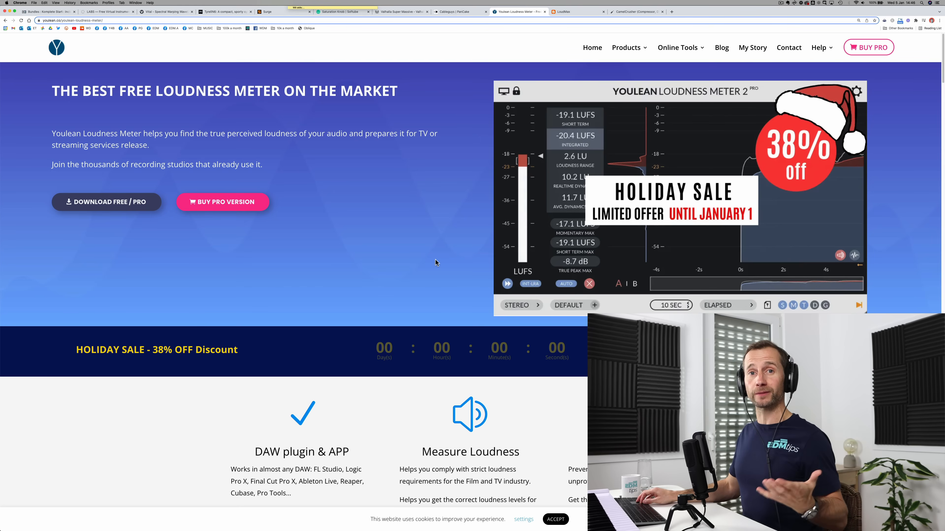
Switch from the Youlean Loudness Meter page back to Ableton Live and close both PanCake windows
key(ctrl+Right)
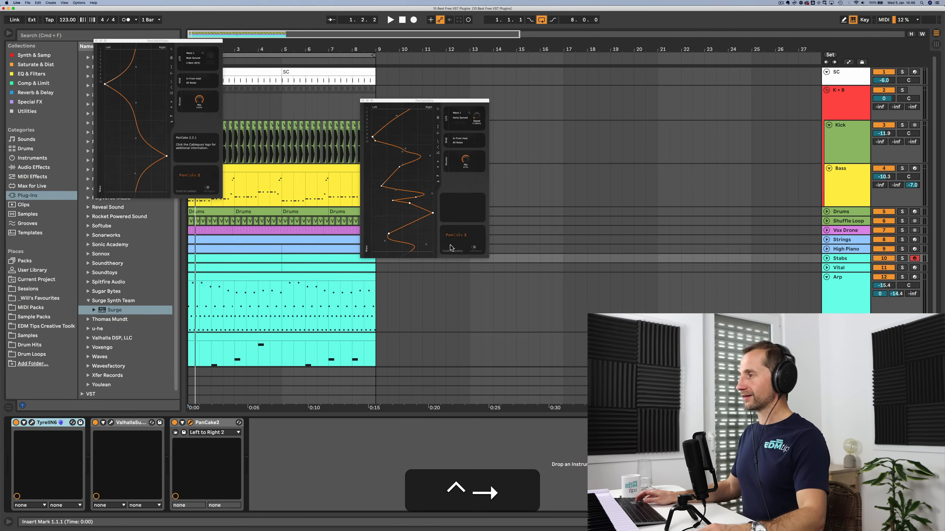
click(362, 101)
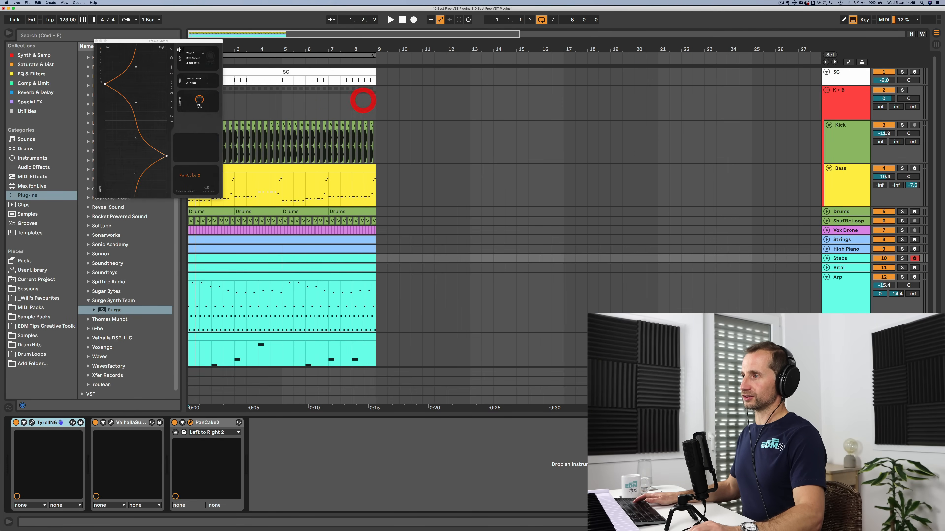
click(96, 41)
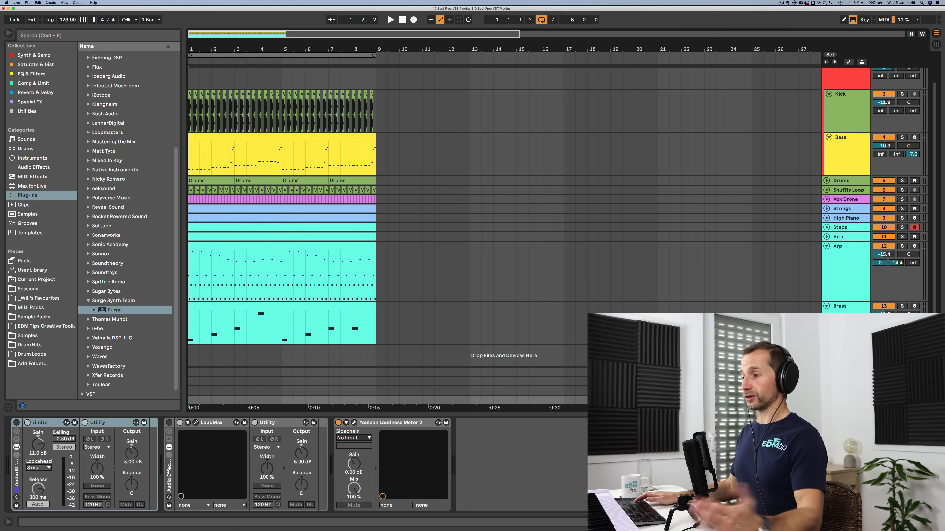
Open Youlean Loudness Meter 2 on the master track, with its window in clear view, and play the mix to measure its loudness
click(385, 424)
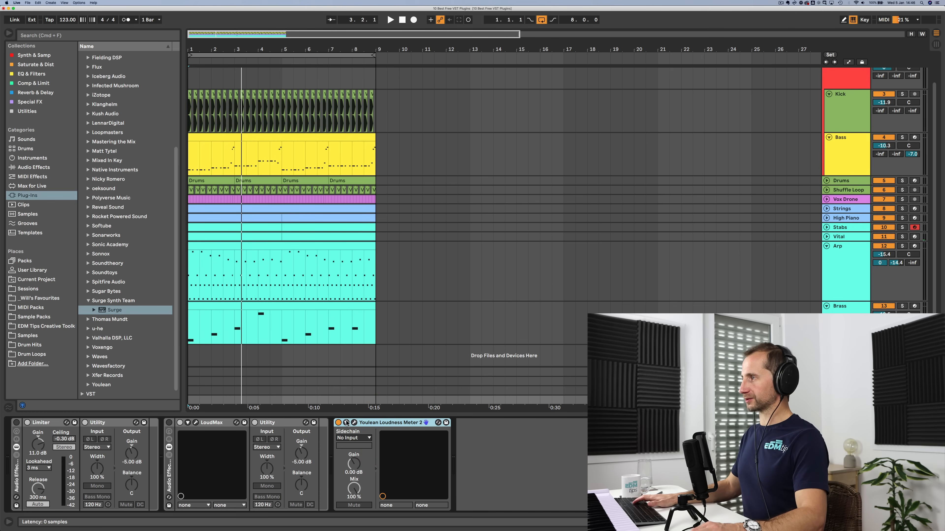
click(354, 423)
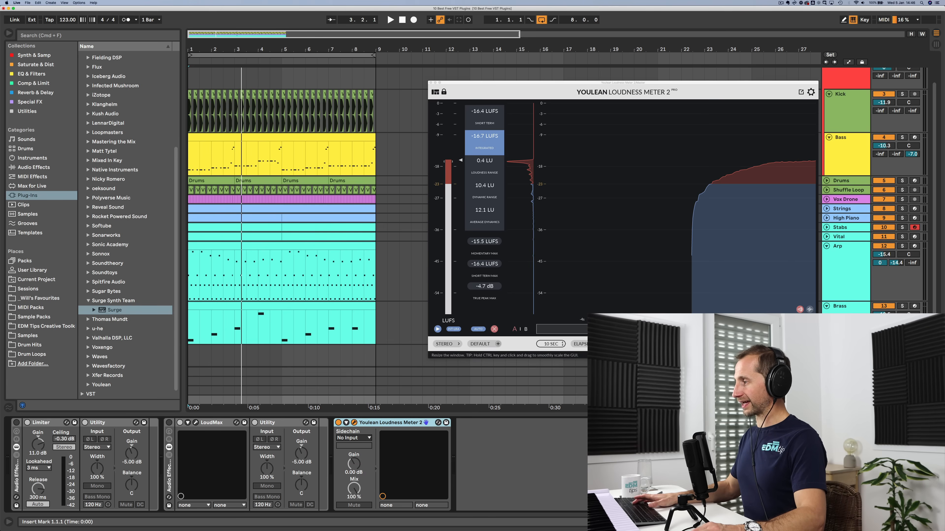
drag(815, 356, 842, 353)
drag(530, 84, 460, 71)
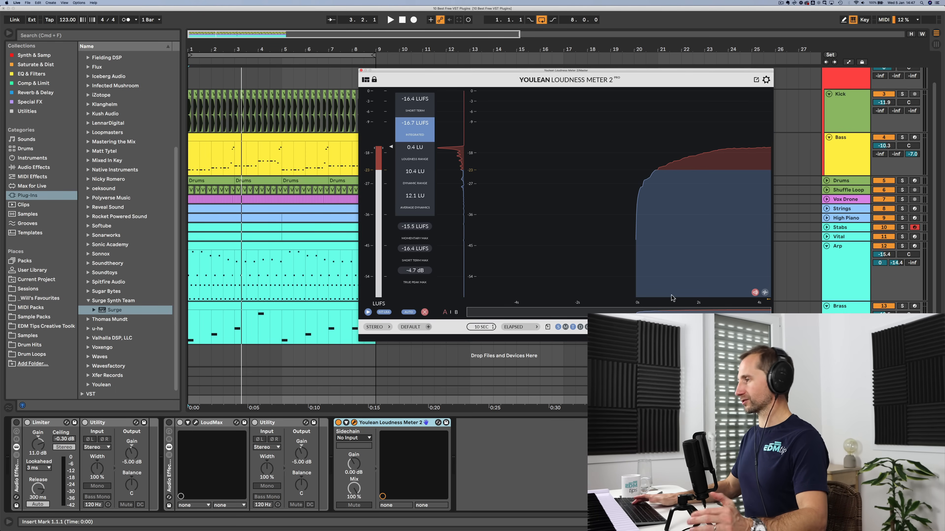
key(space)
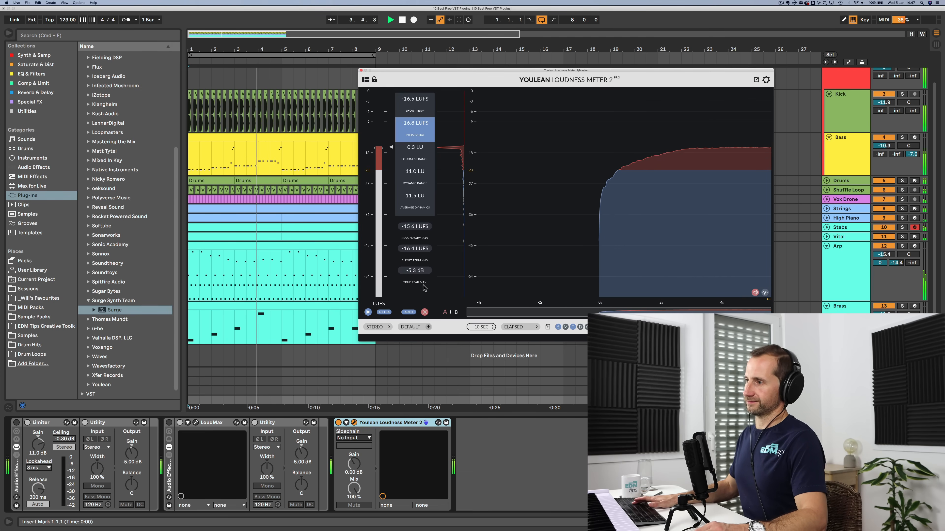
key(space)
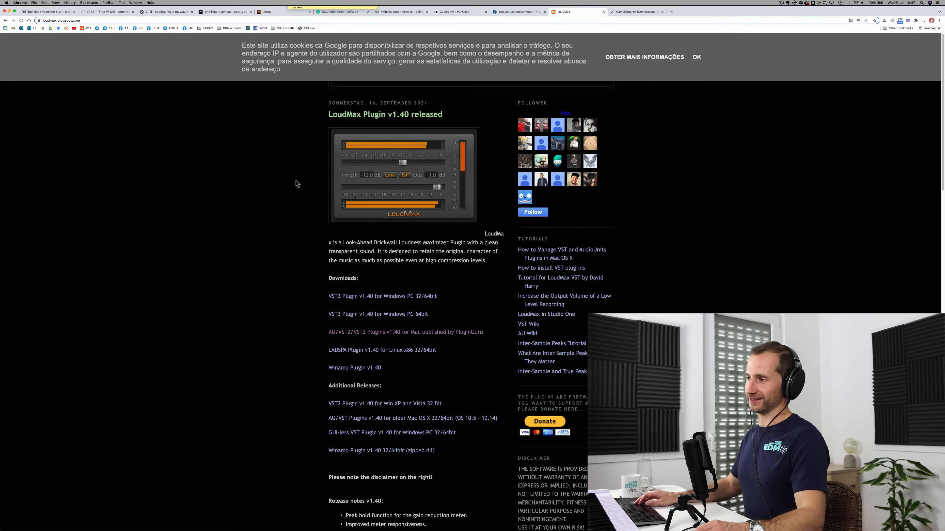
Return from the LoudMax page to Ableton Live, close the loudness meter and select the master's Limiter and Utility in turn
key(ctrl+Right)
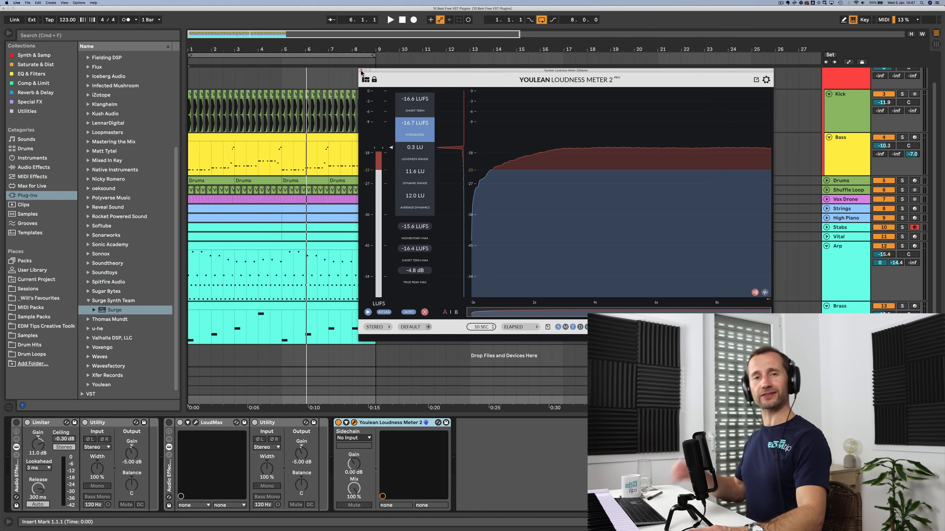
click(361, 70)
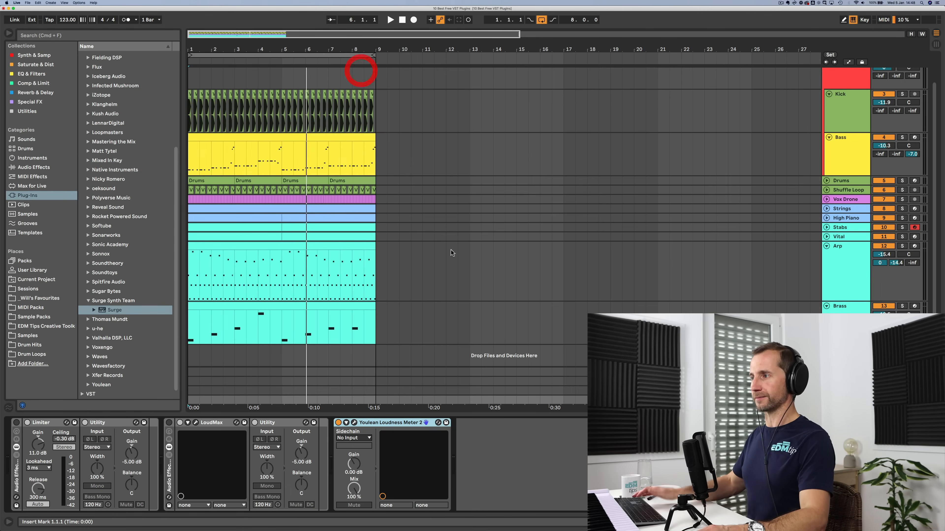
click(40, 422)
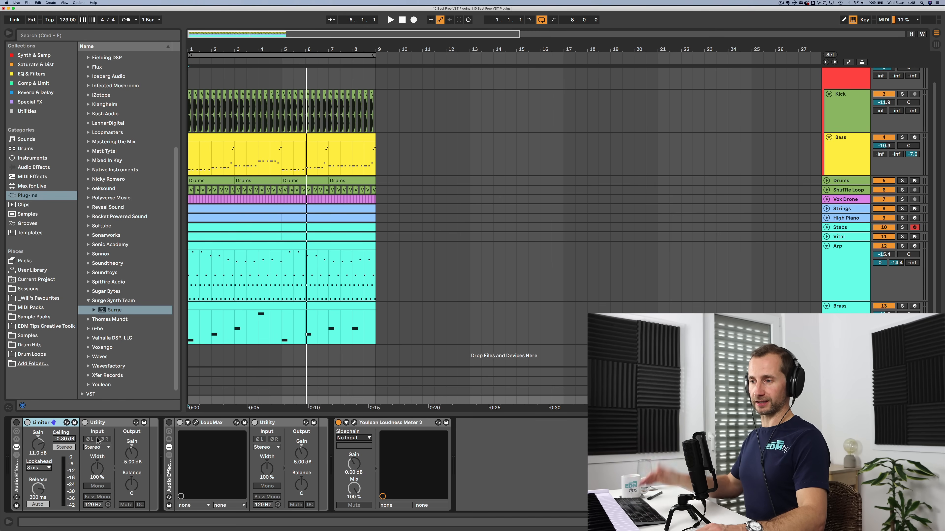
click(112, 423)
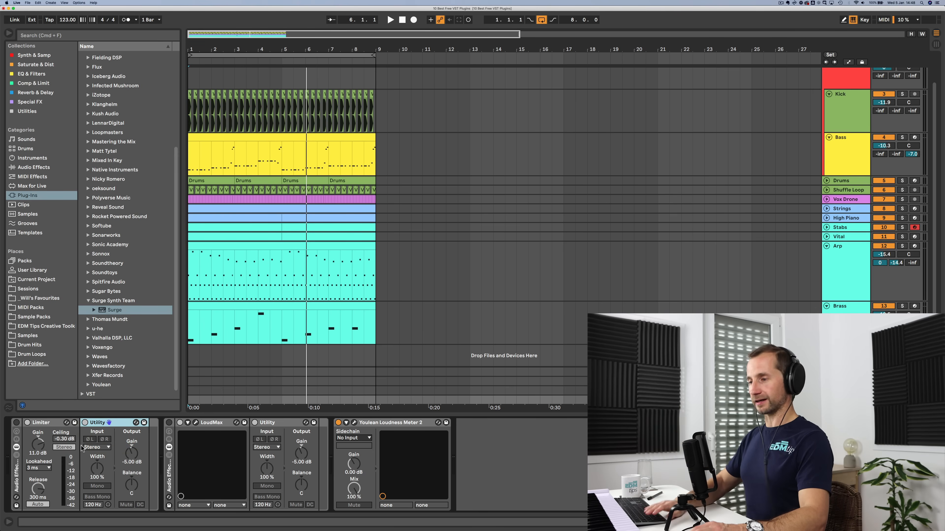
Show the Session View mixer and play the mix, resetting the master peak reading to check the unlimited level
key(Tab)
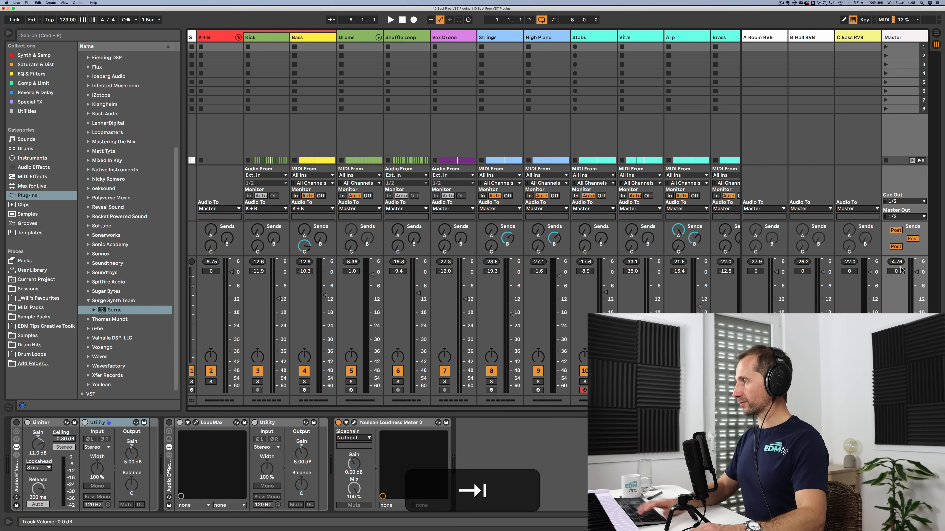
key(space)
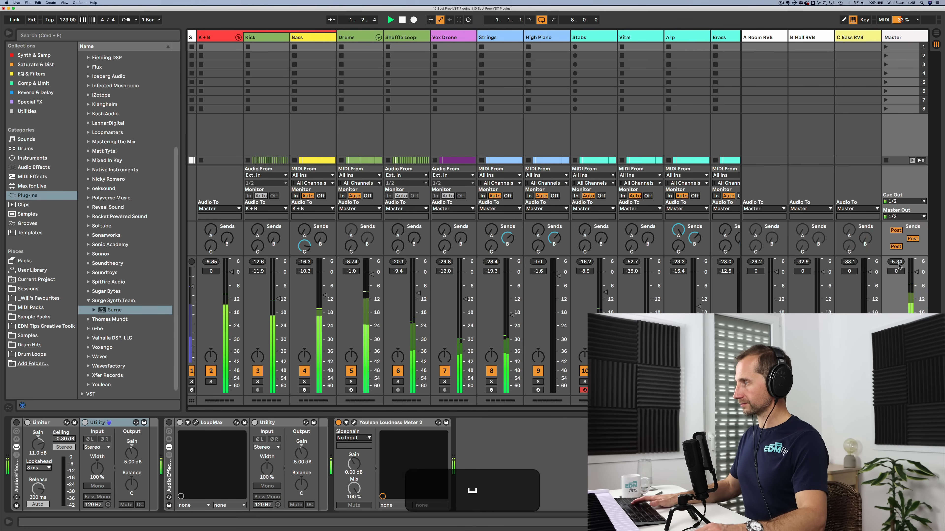
click(897, 262)
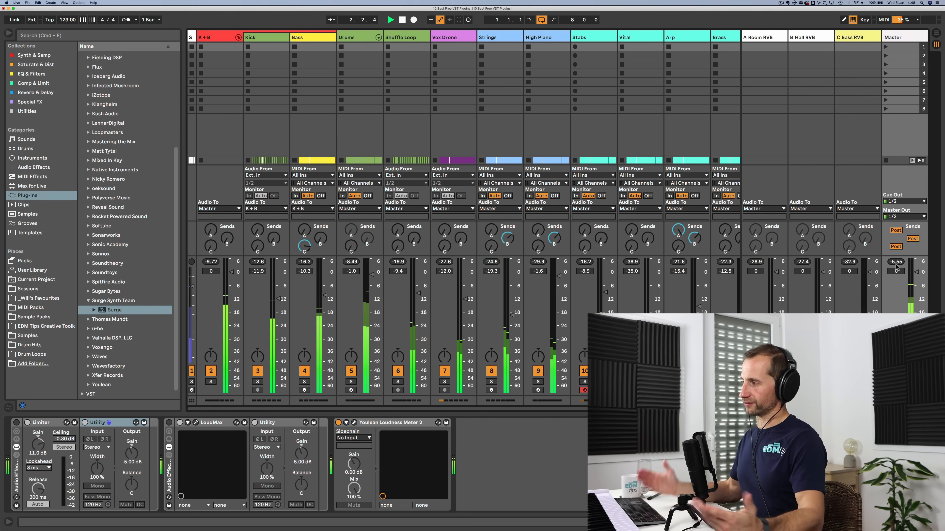
key(space)
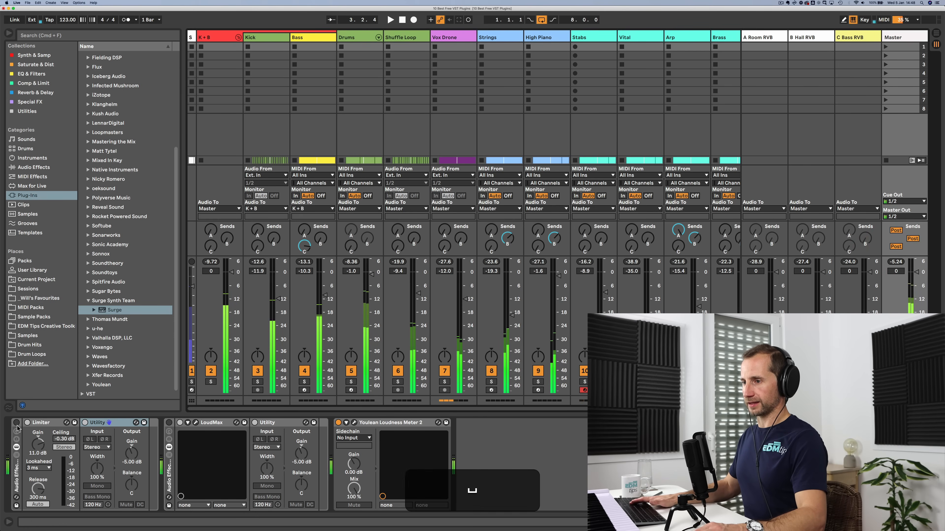
Enable the Limiter rack on the master track with its Utility turned off and play the mix
click(16, 422)
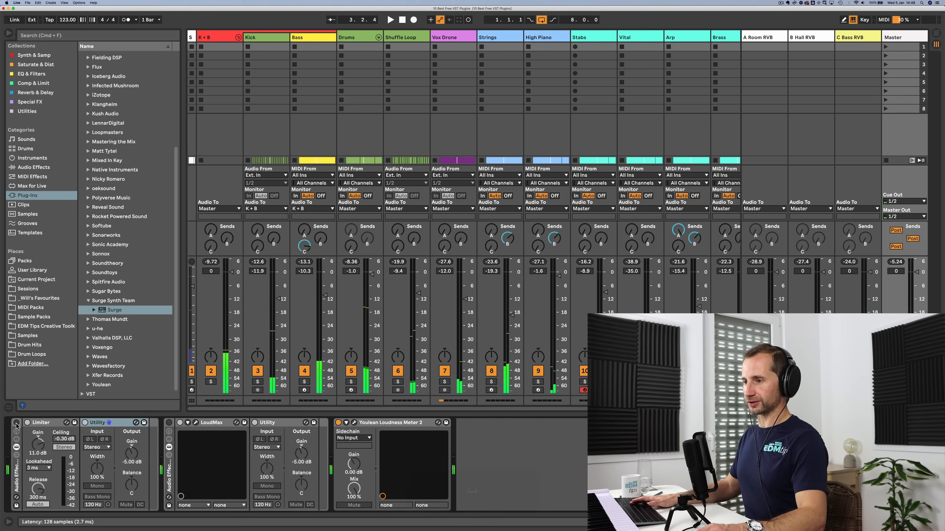
click(85, 423)
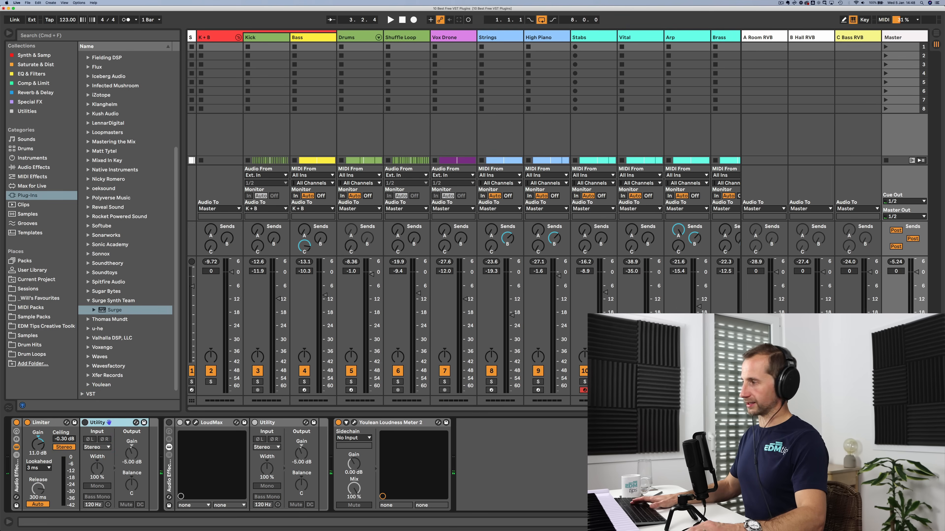
key(space)
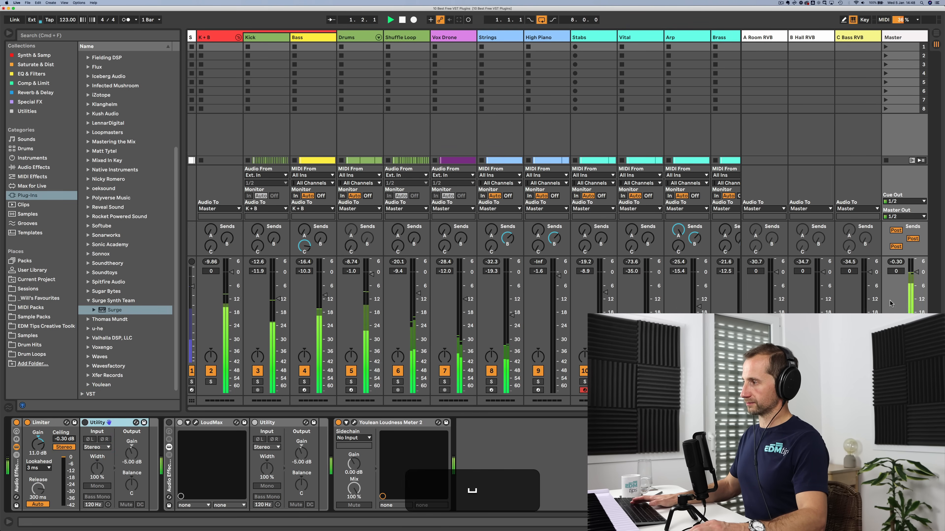
Stop playback, turn on the Utility in the Limiter rack, and compare the mix with the whole rack bypassed and enabled
key(space)
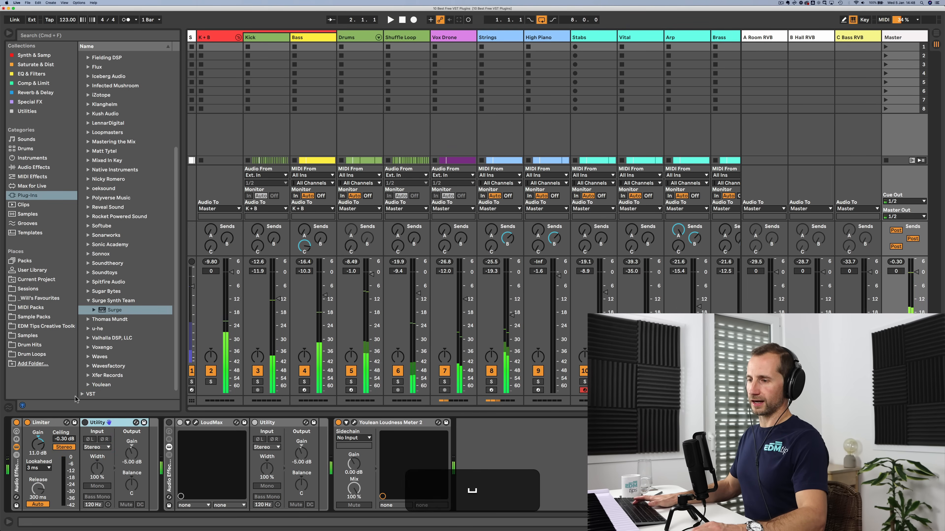
click(85, 423)
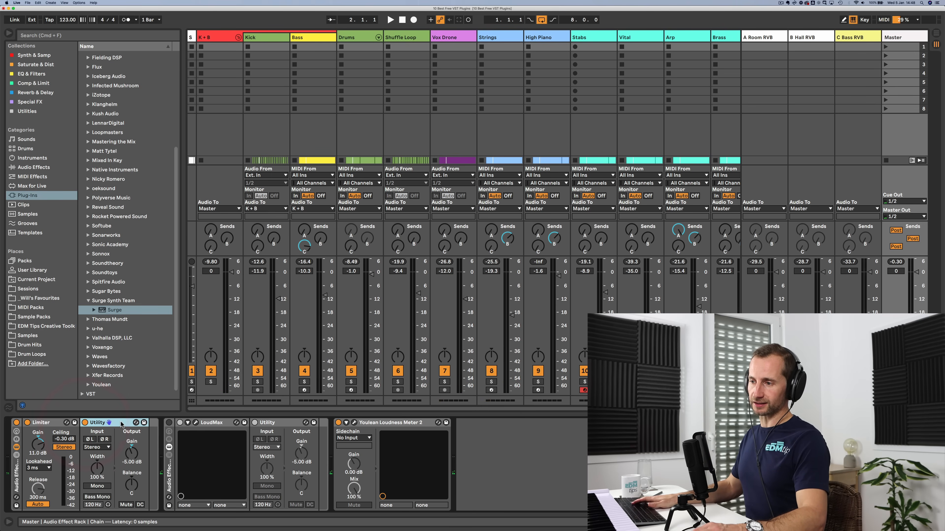
click(17, 423)
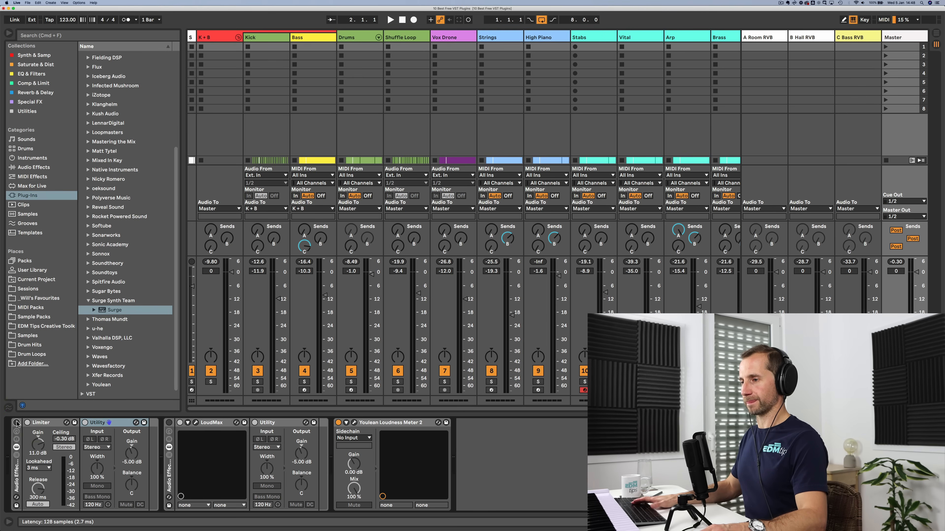
key(space)
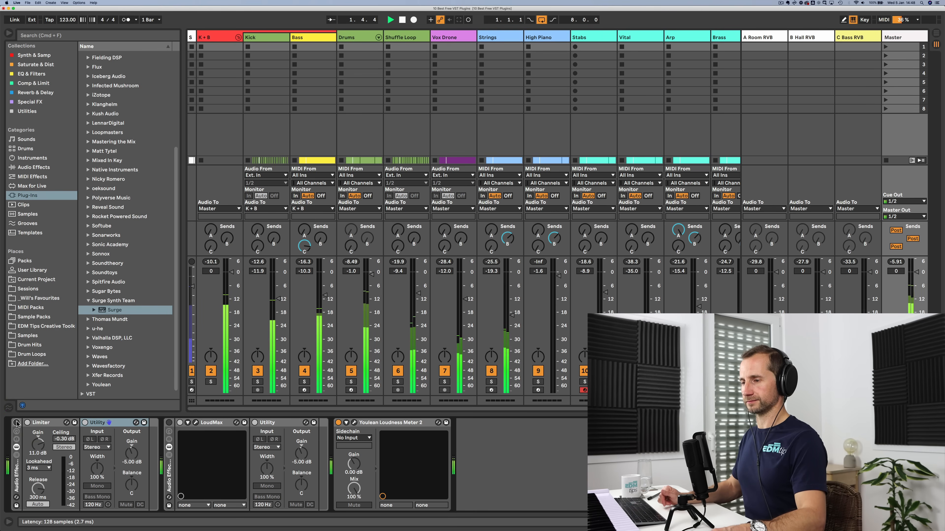
click(17, 423)
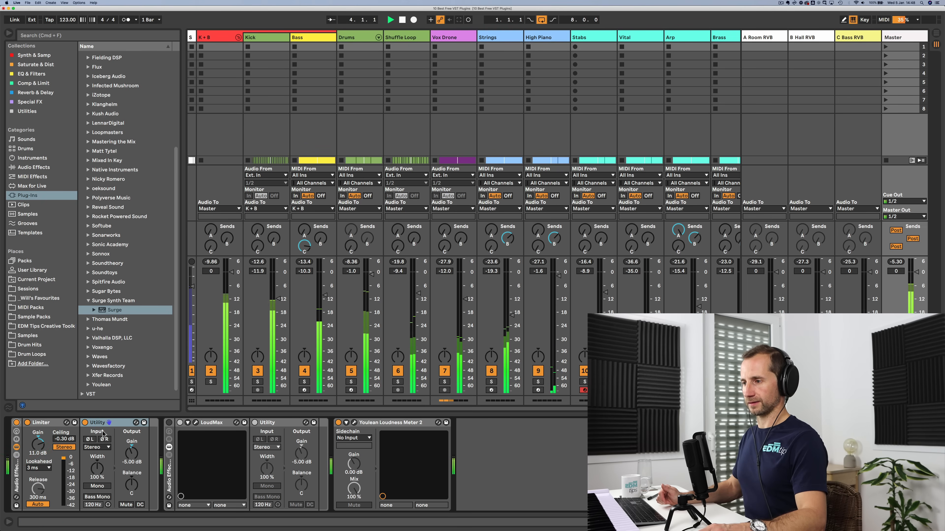
Inspect the LoudMax window, close it, and switch between the Limiter and LoudMax racks on the master to compare them
click(196, 426)
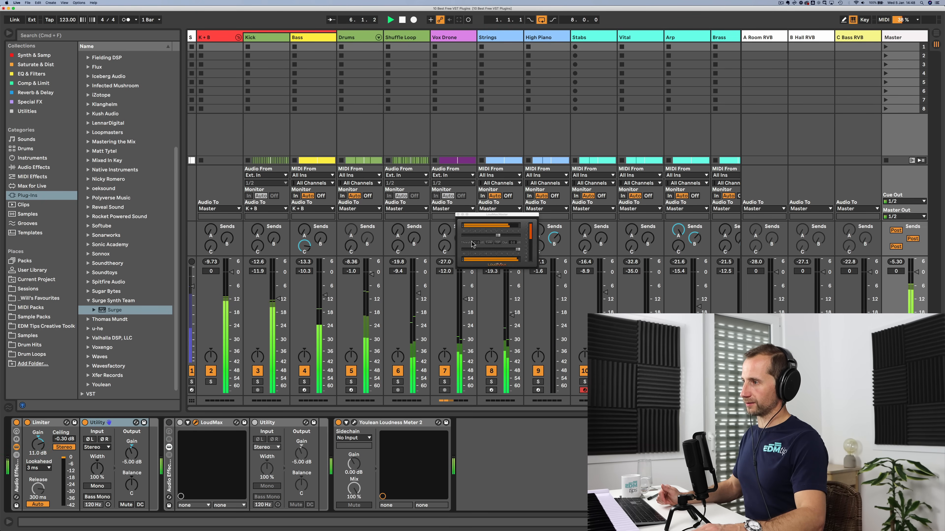
click(457, 215)
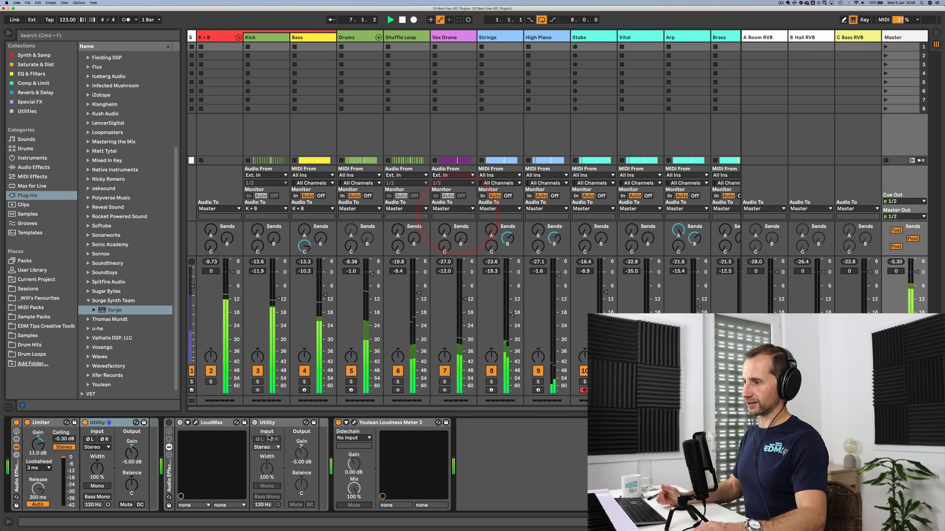
key(alt)
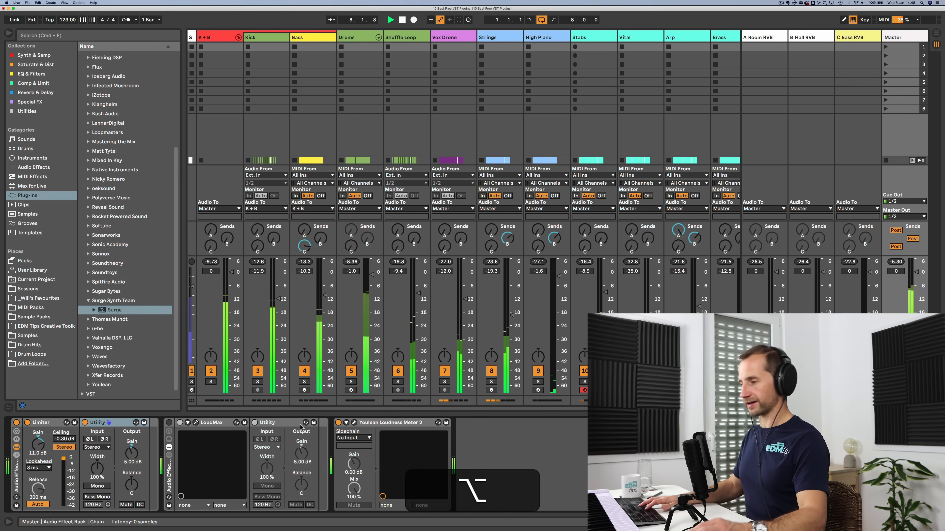
key(alt+m)
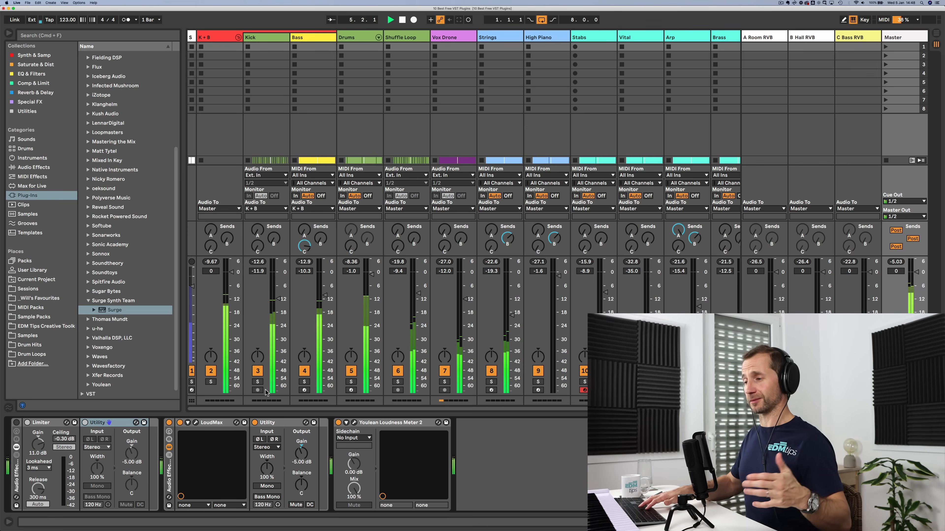
key(alt+super+m)
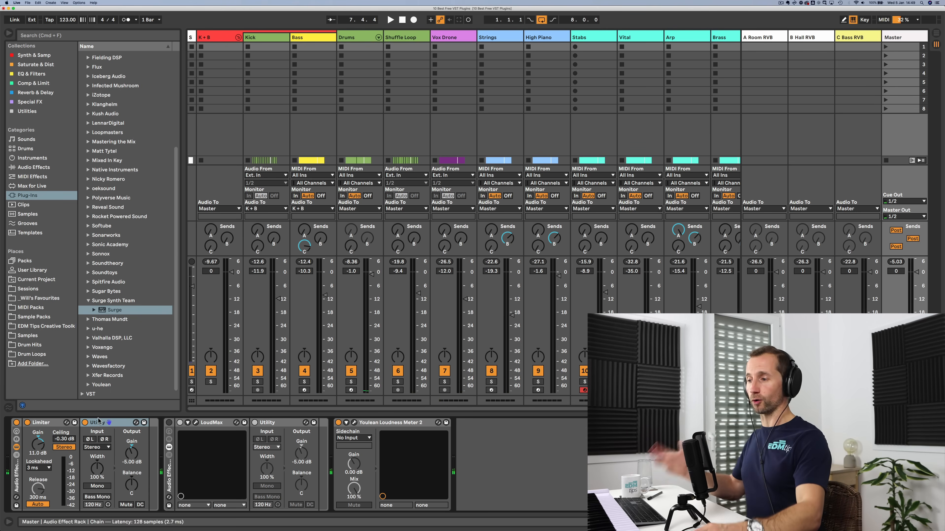
click(215, 424)
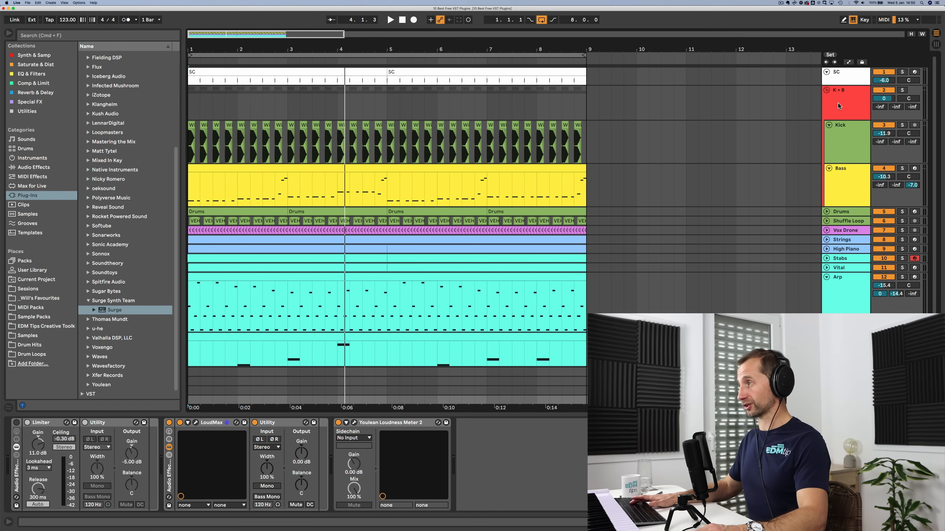
Show the K + B group's devices and the Bass track's chain, and view the CamelCrusher window and its parameters
click(838, 105)
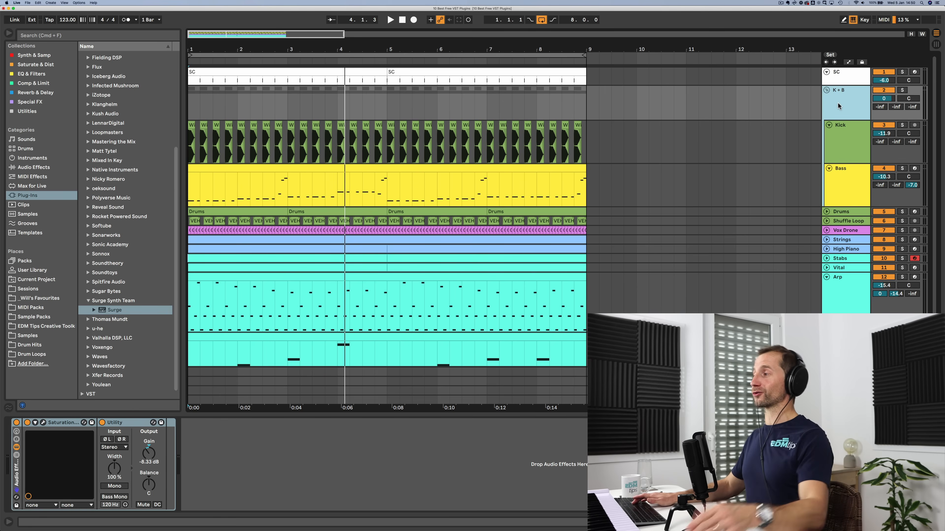
click(842, 188)
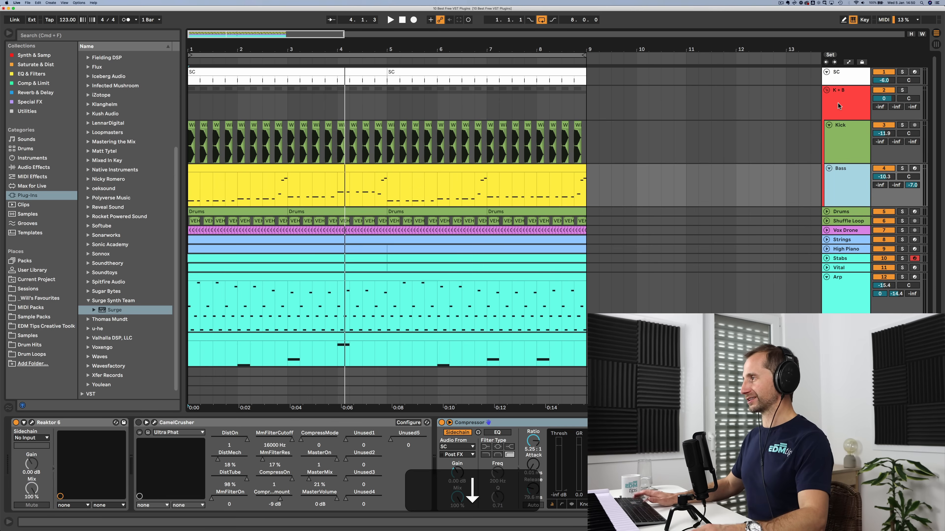
click(155, 423)
drag(160, 54, 322, 119)
click(264, 115)
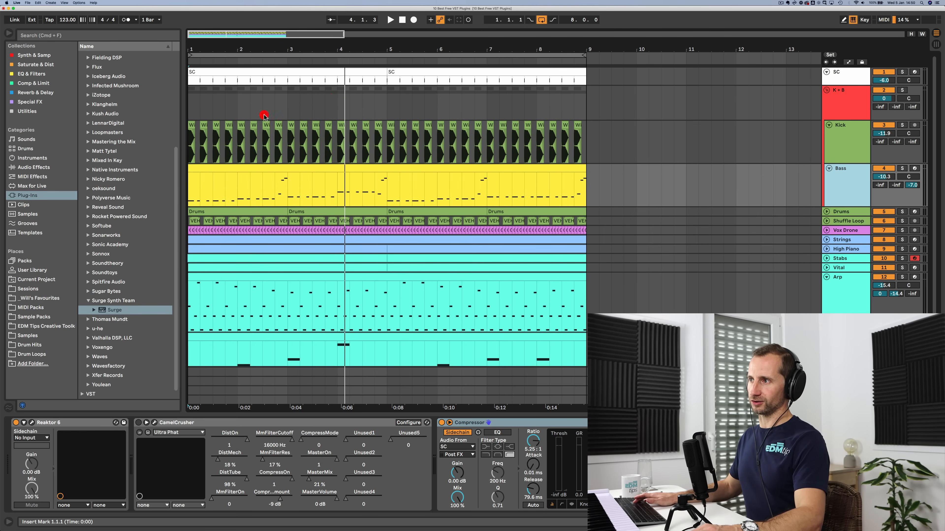
click(146, 423)
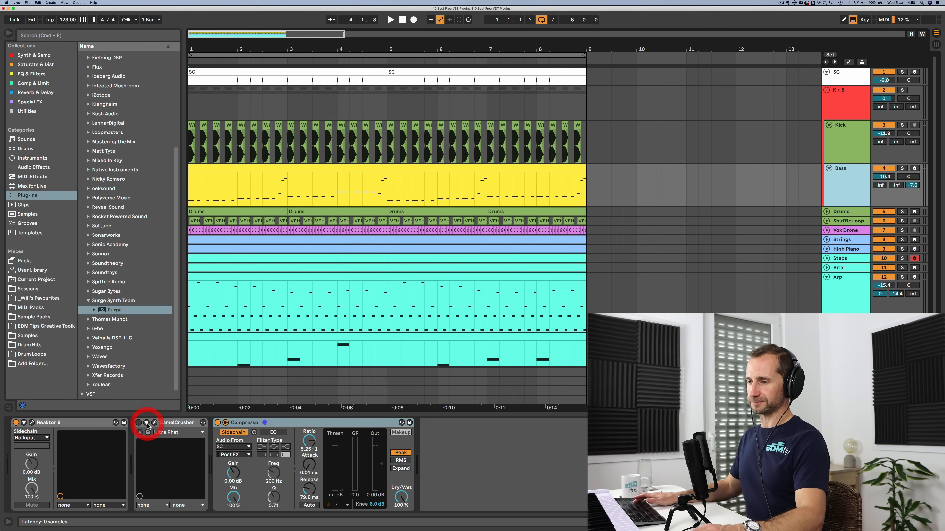
click(146, 424)
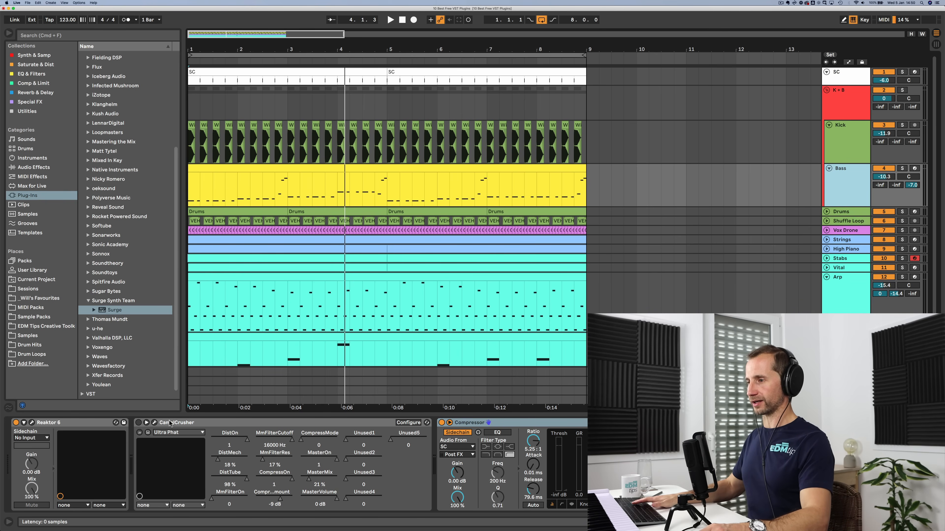
Solo the K + B group and play it while switching CamelCrusher on and off, leaving it on when playback stops
click(901, 90)
key(space)
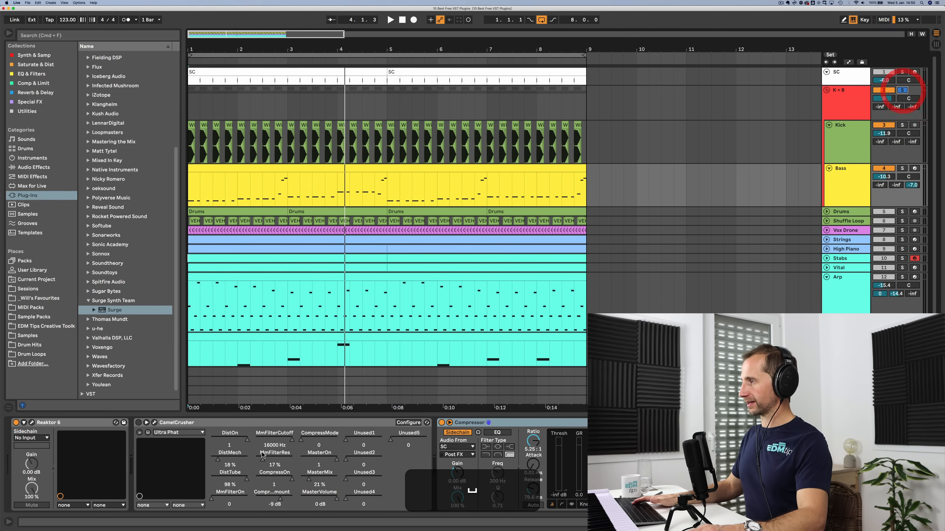
click(138, 423)
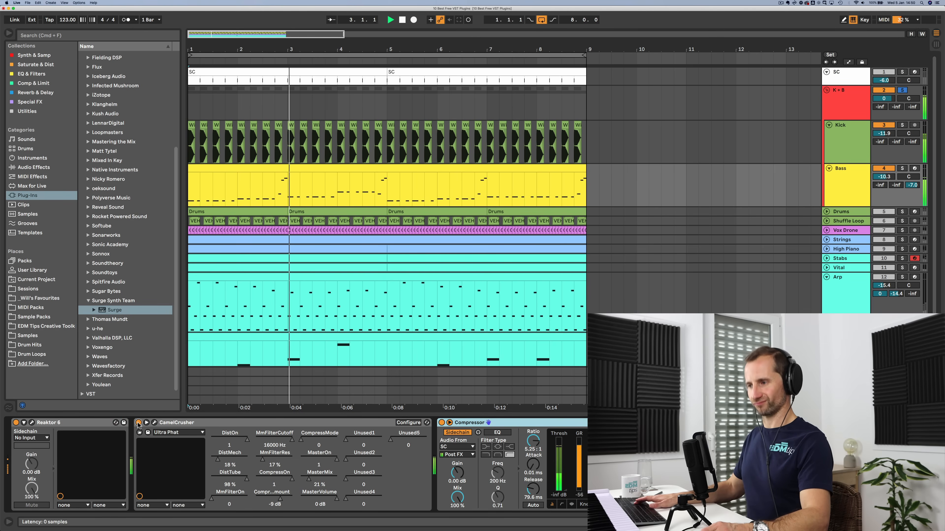
click(138, 422)
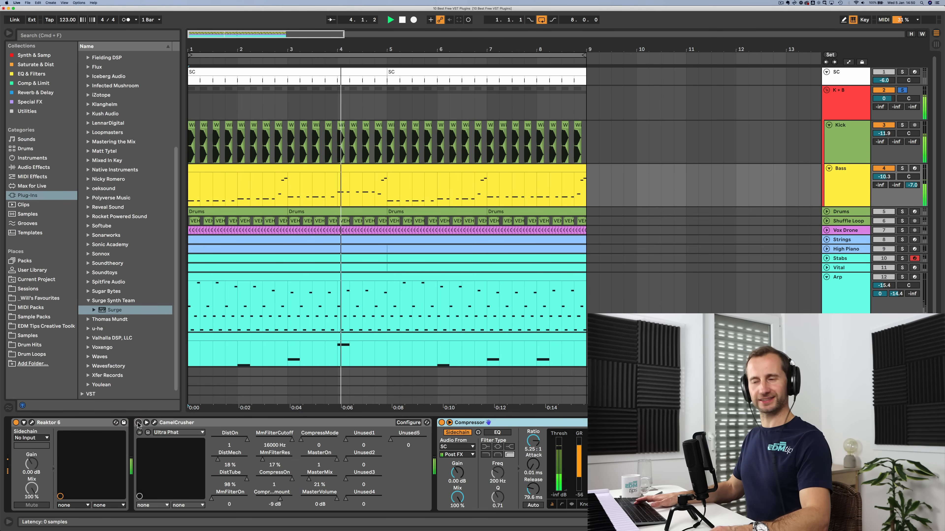
click(138, 423)
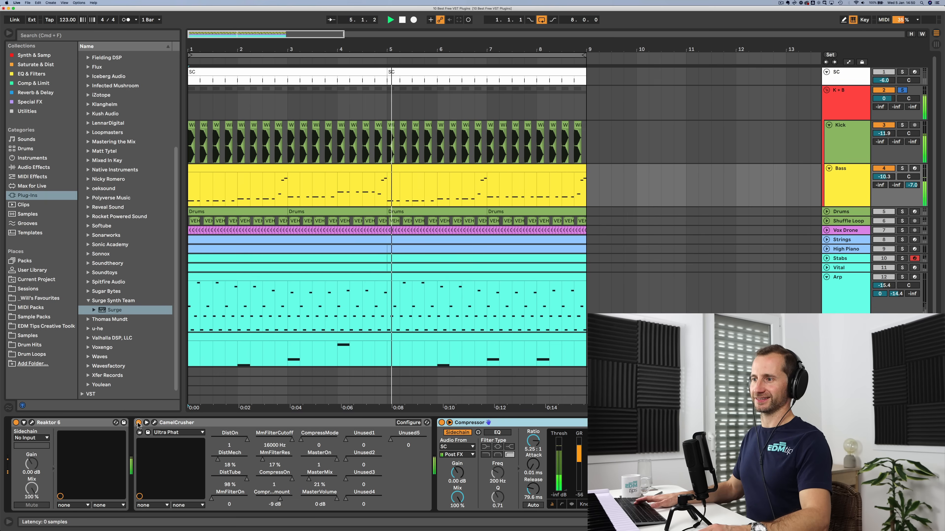
key(space)
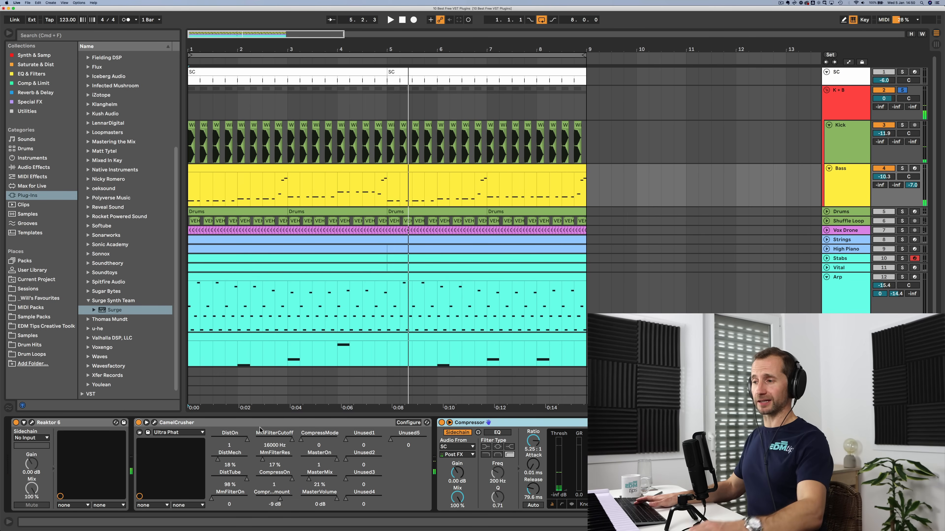
Browse CamelCrusher's presets on the Bass track and close the list, keeping Ultra Phat
click(218, 424)
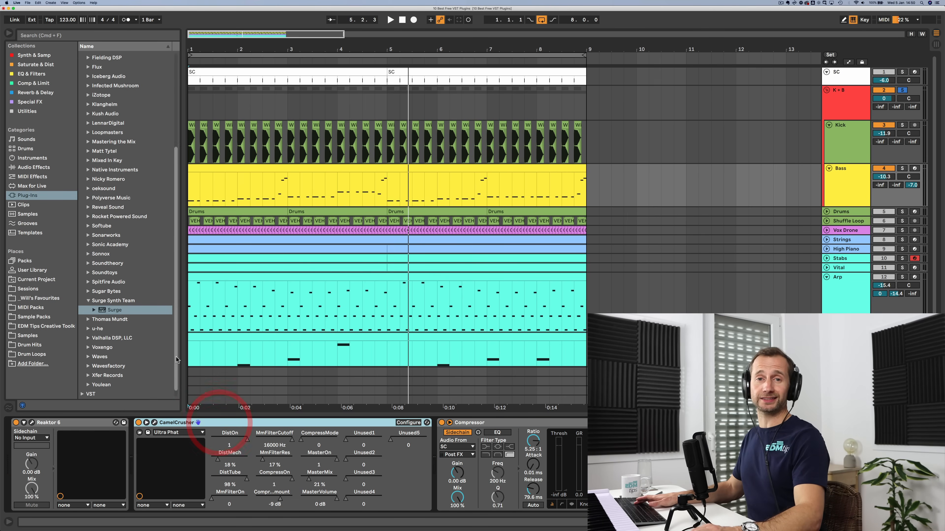
click(205, 399)
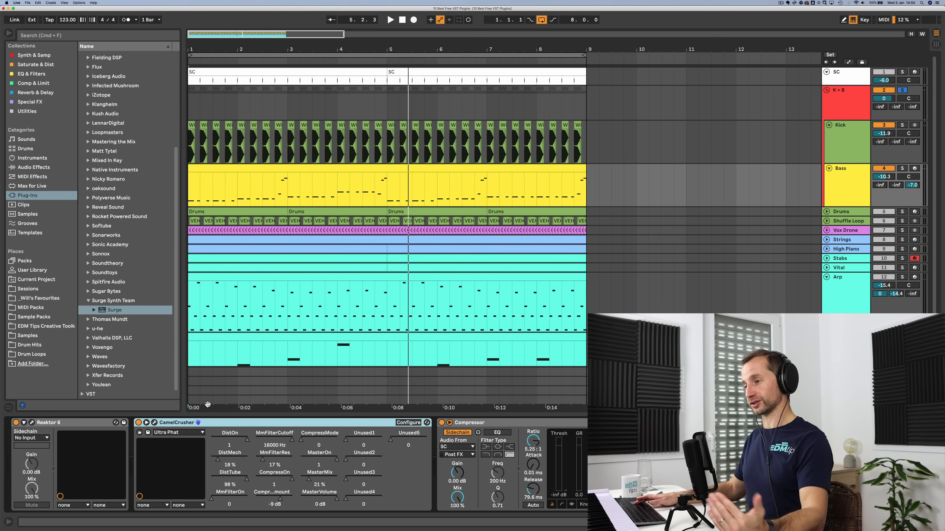
click(187, 433)
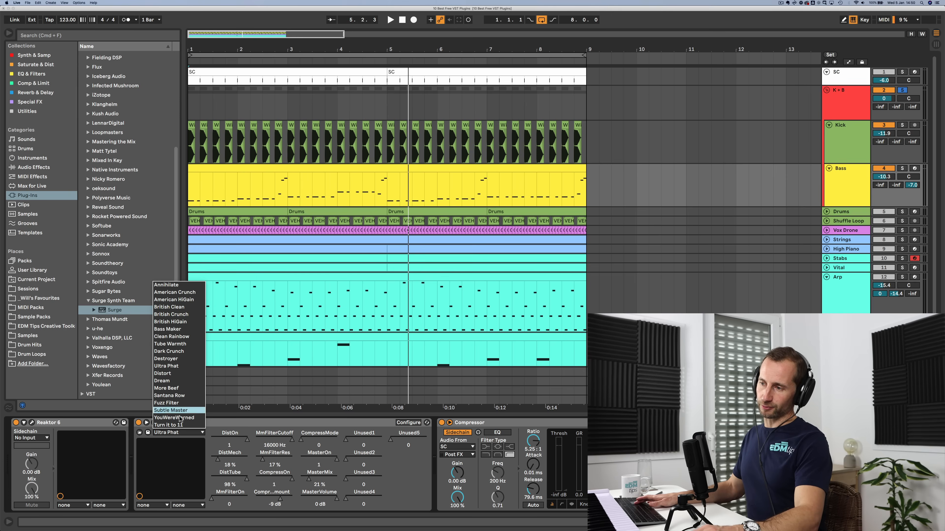
click(211, 423)
click(244, 423)
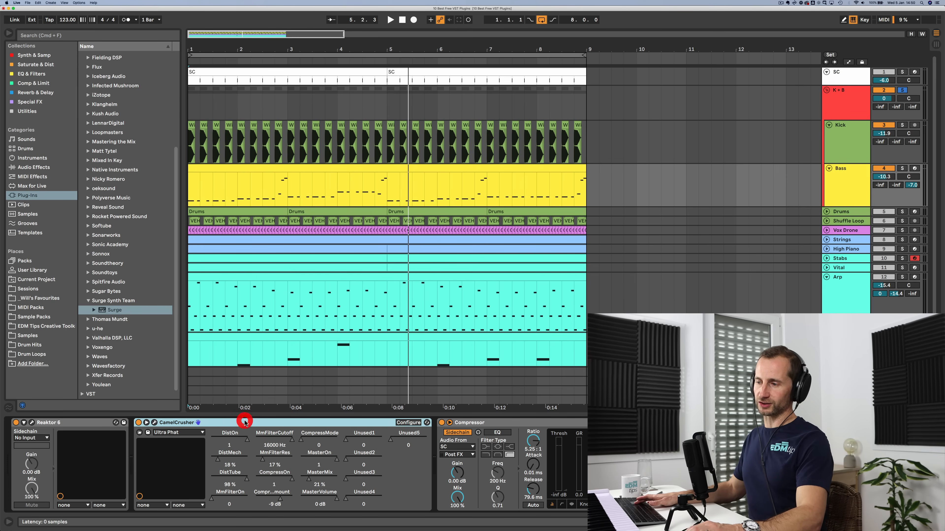